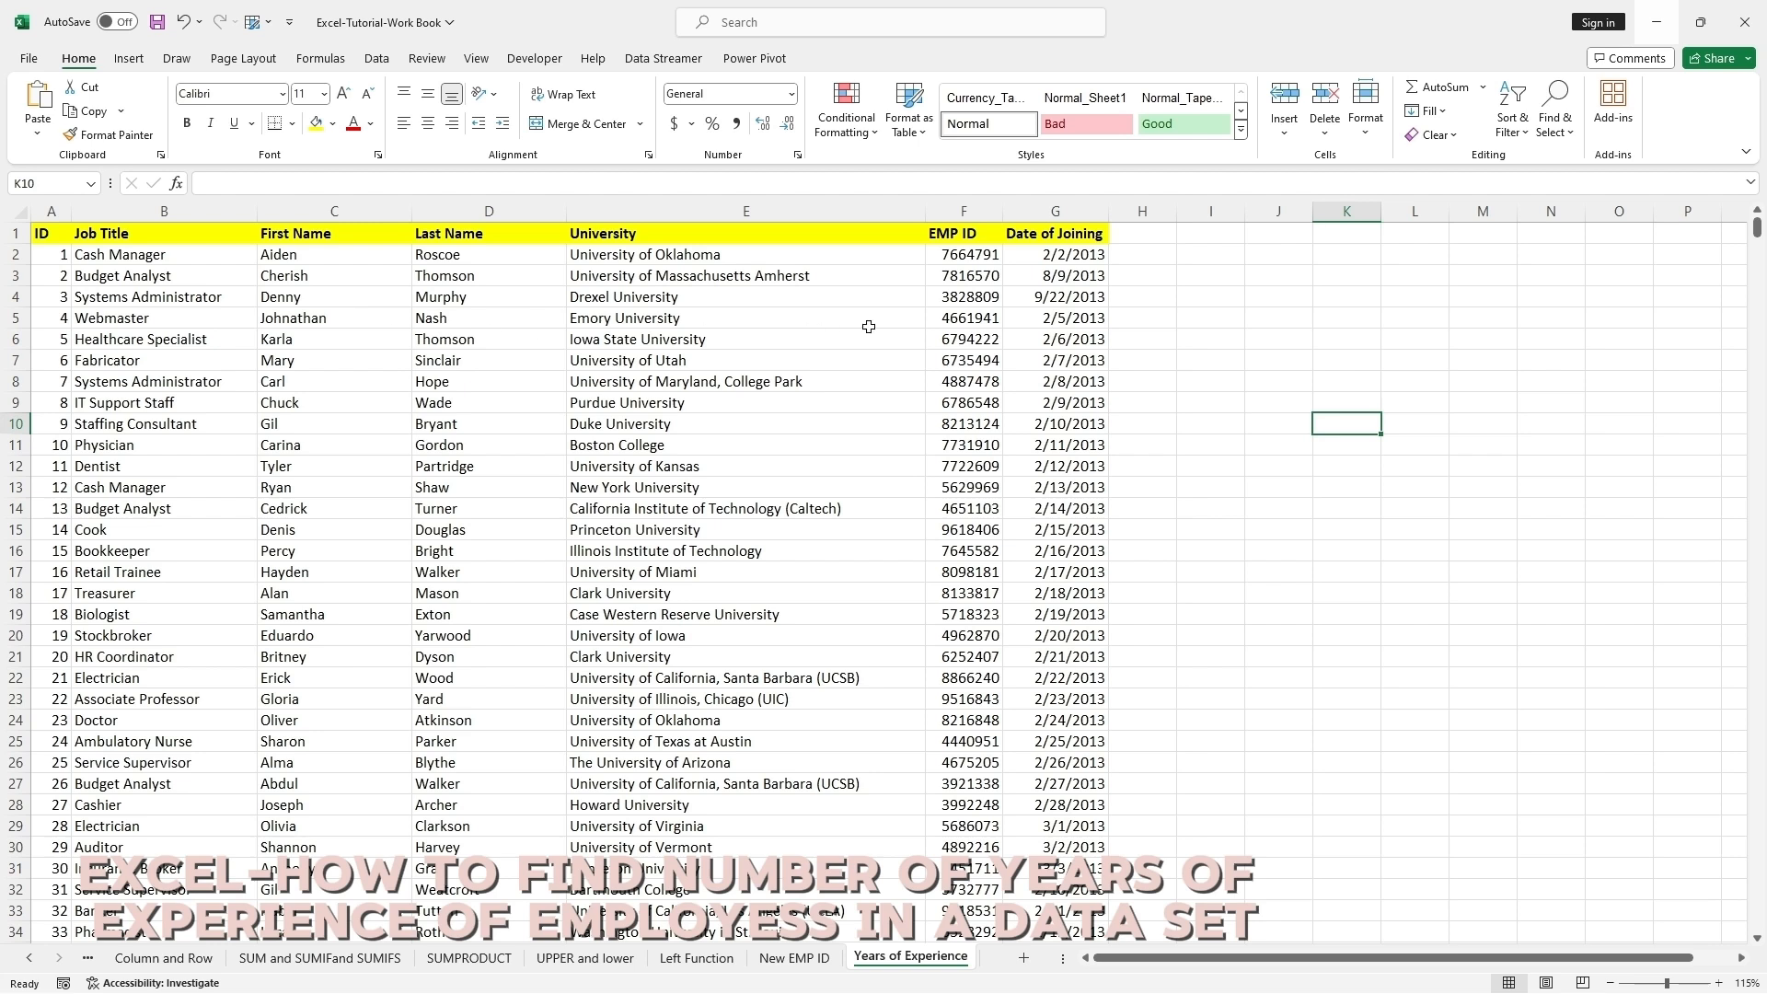
Enter the header "No Of years of Experience" in H1 and fit column H to its width
click(1141, 233)
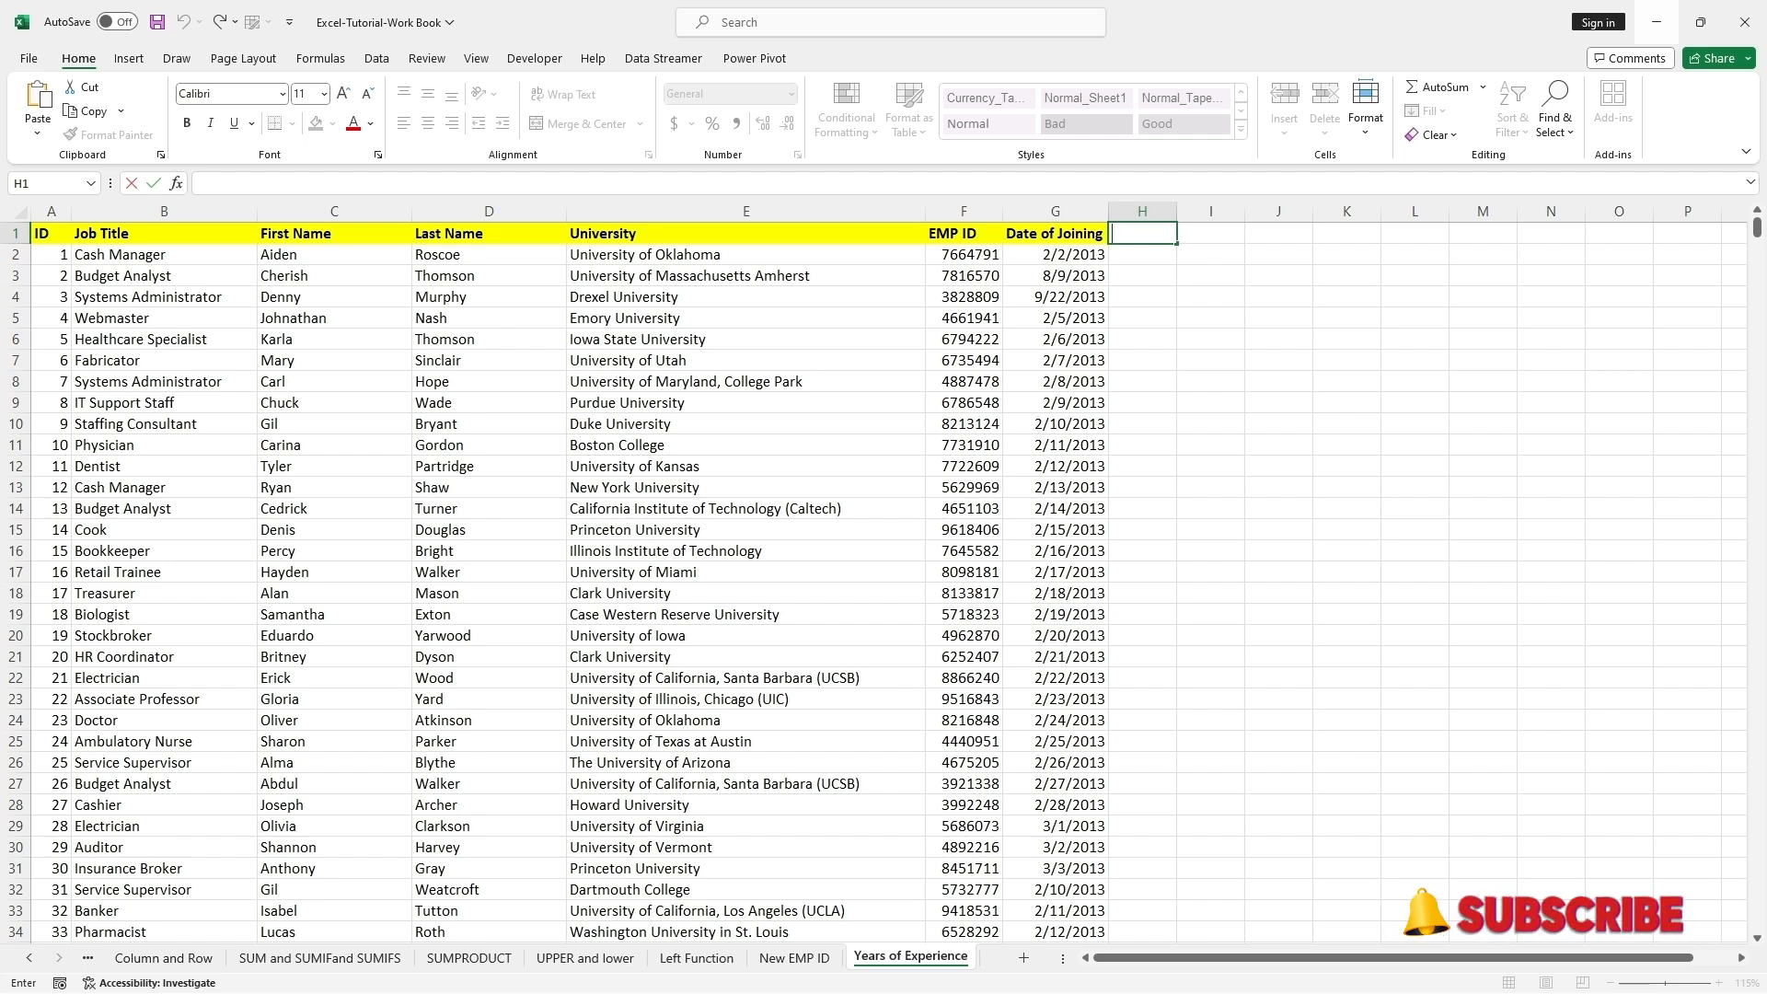
text(No)
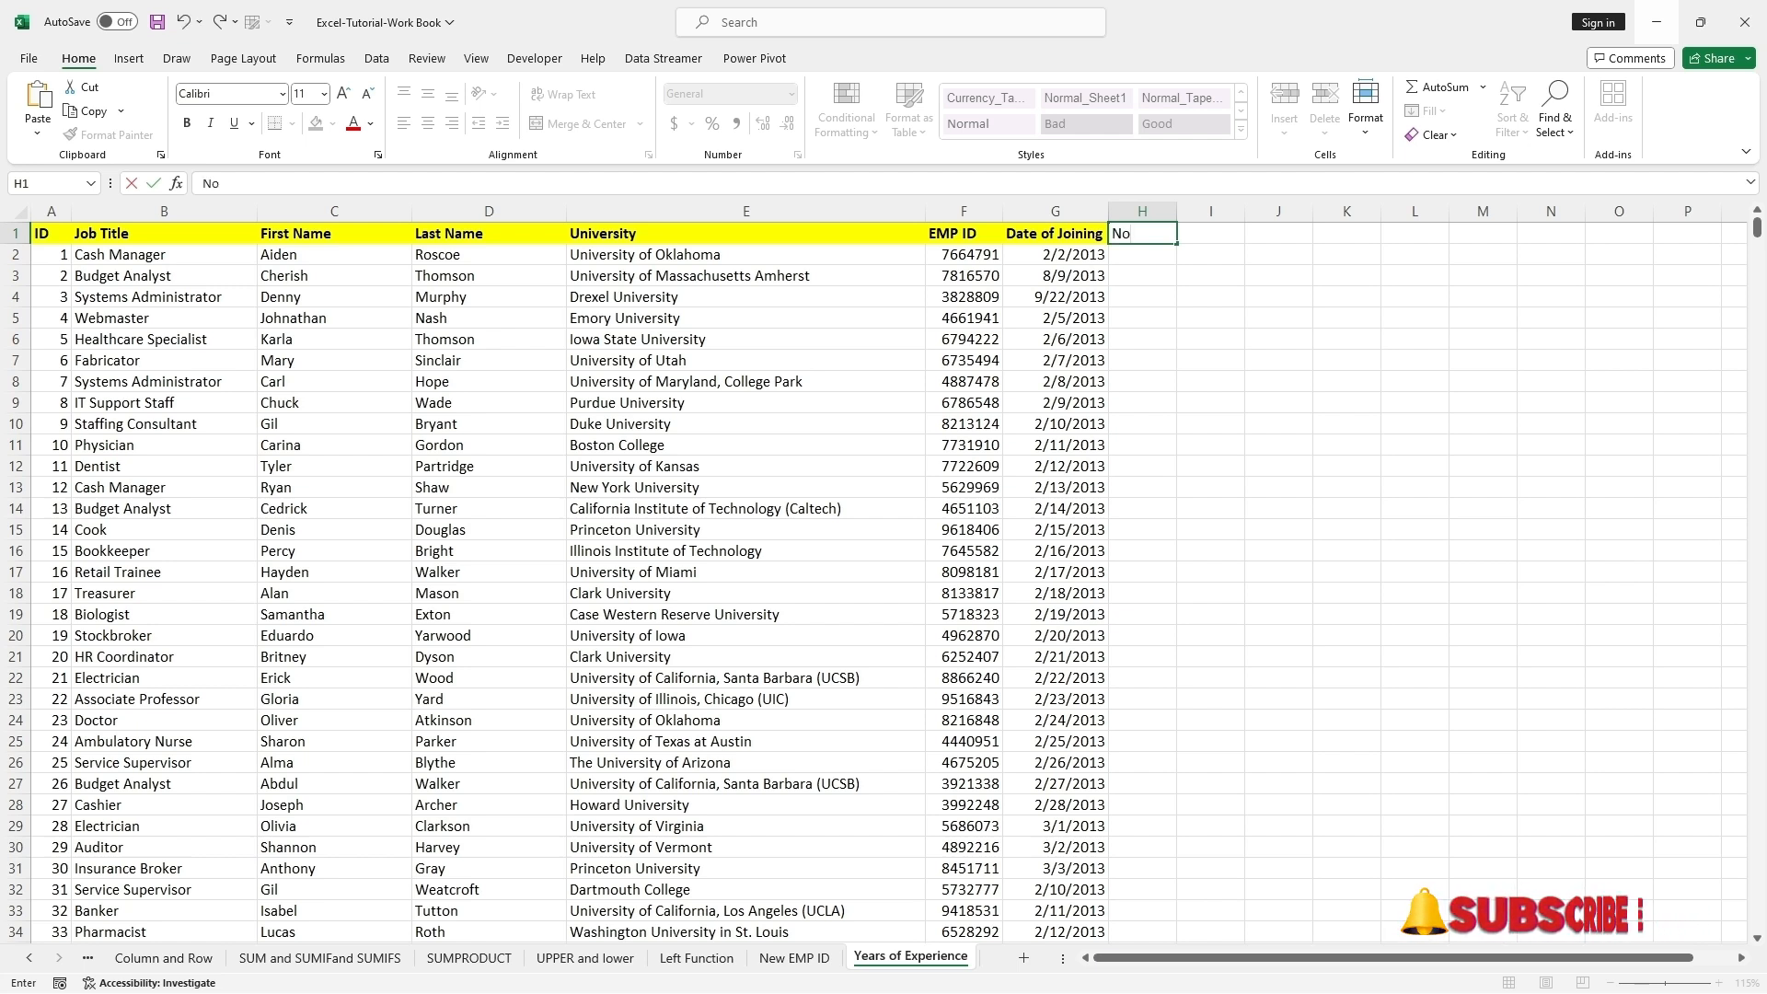
text( Of)
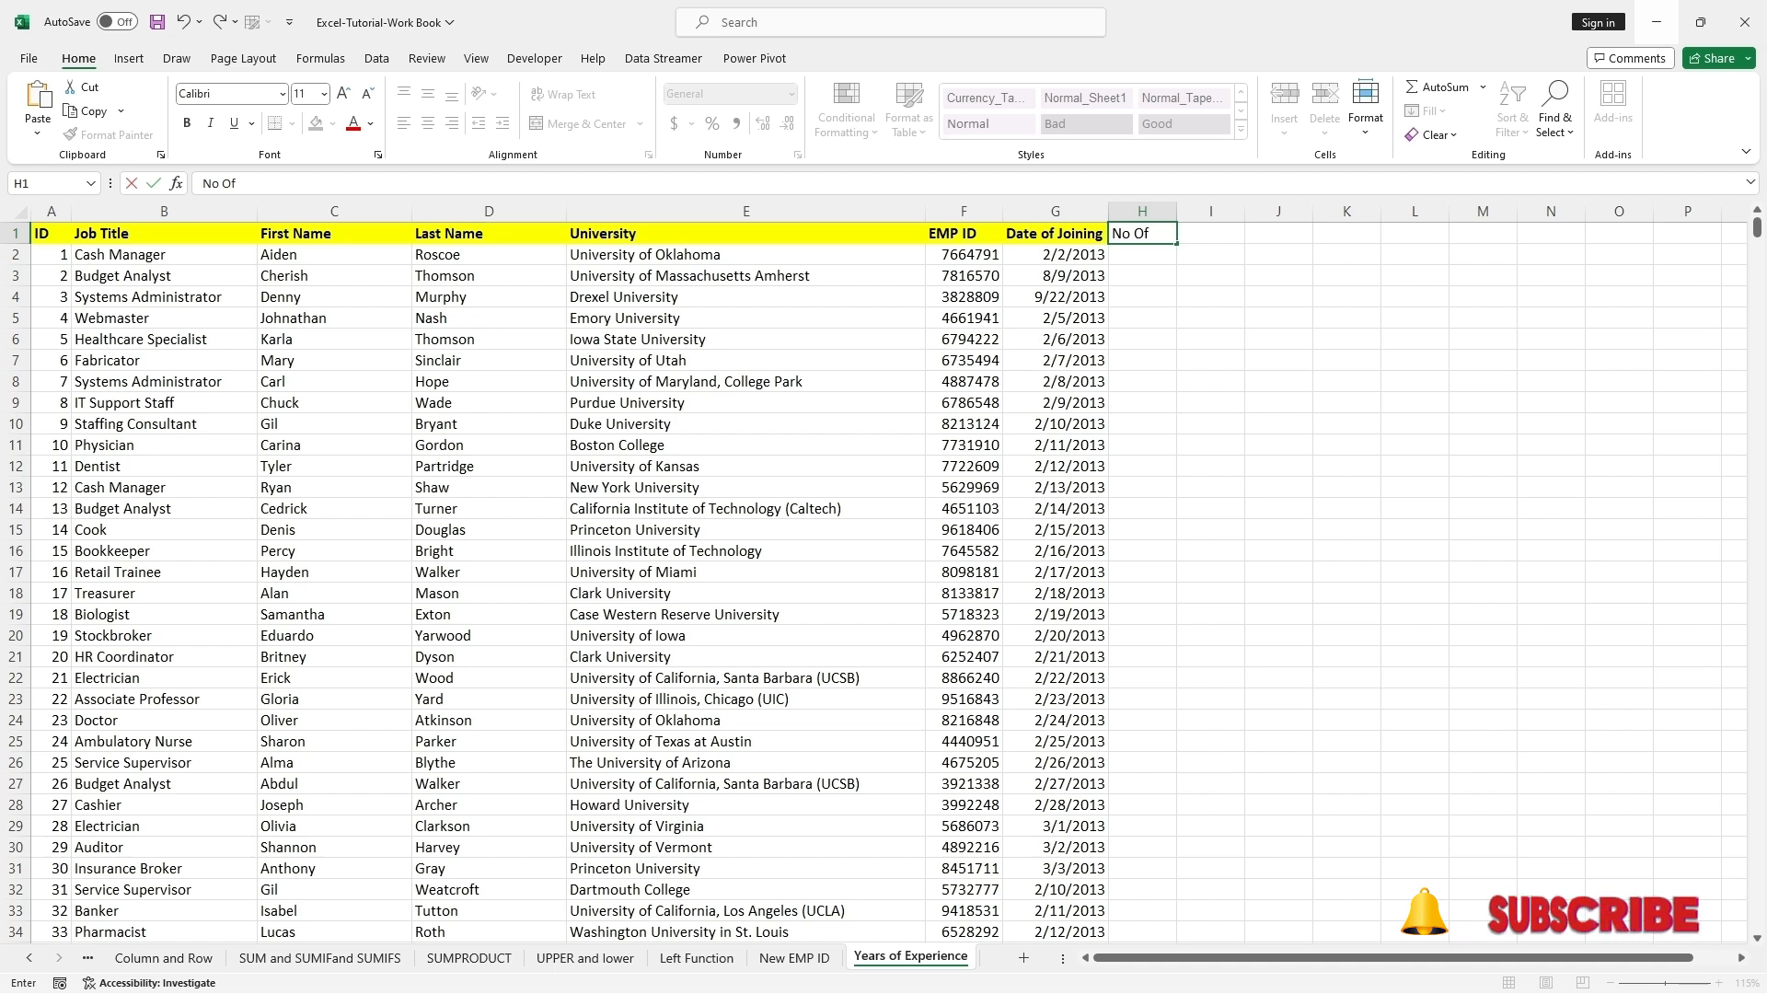
text( years of)
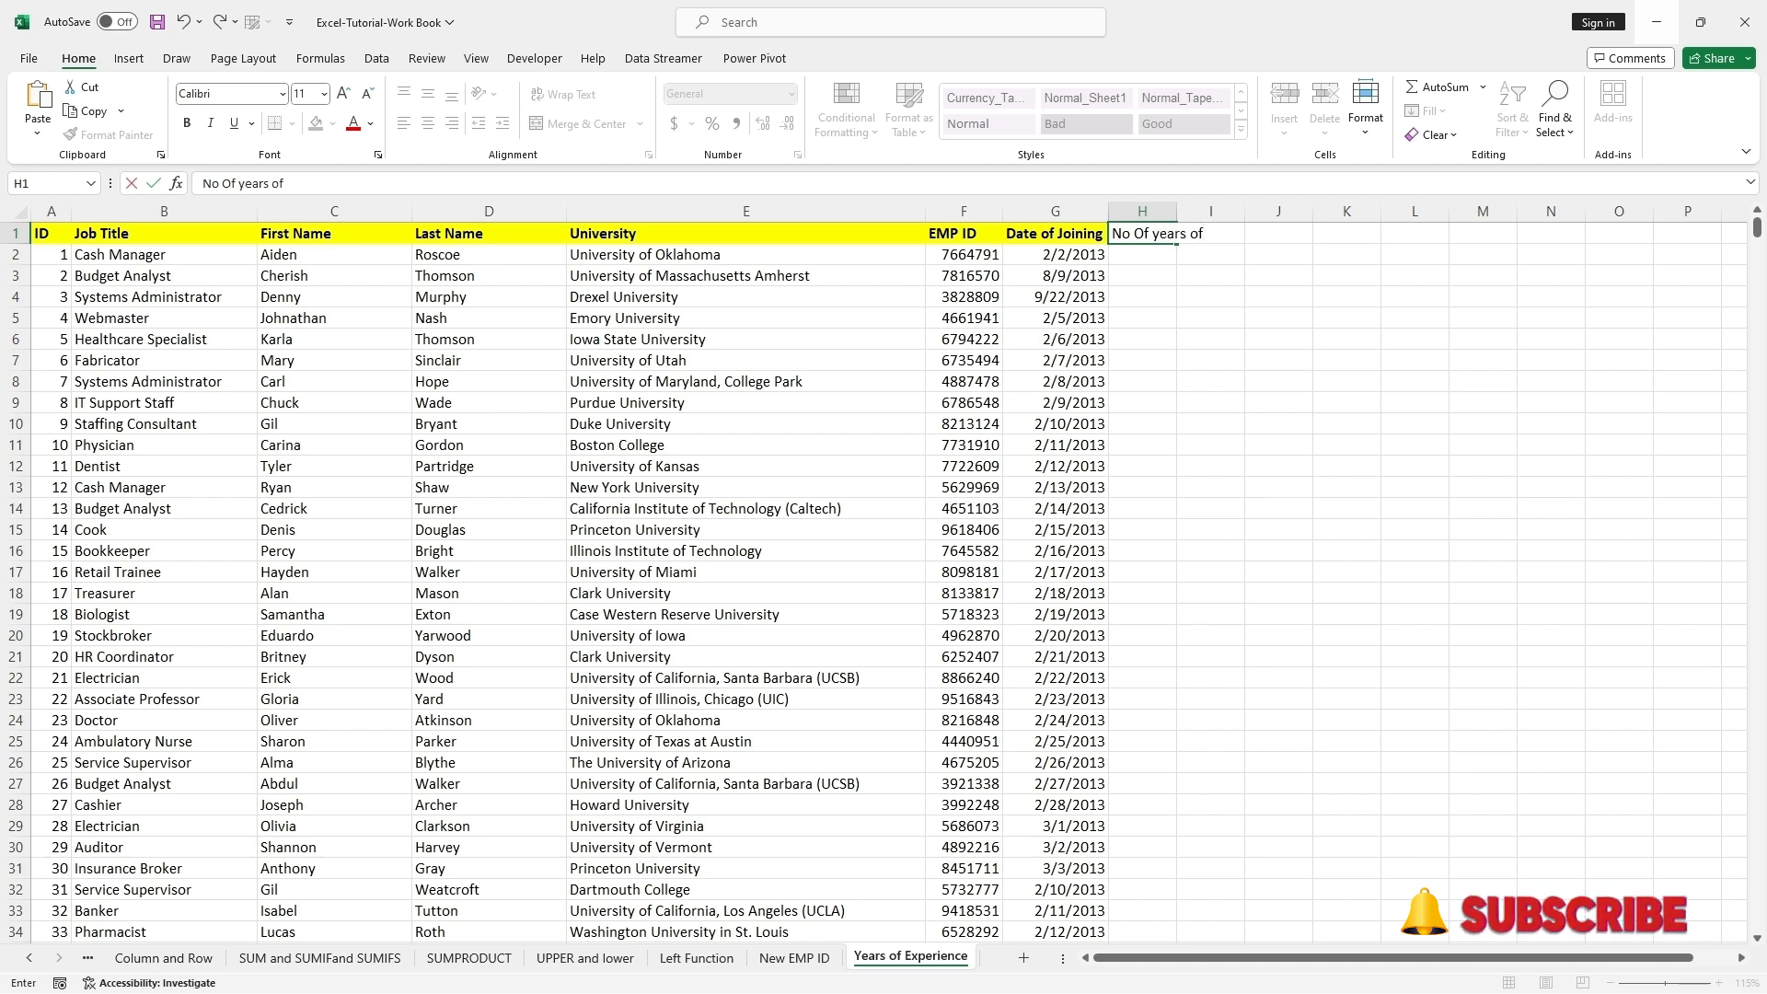
text( Experience)
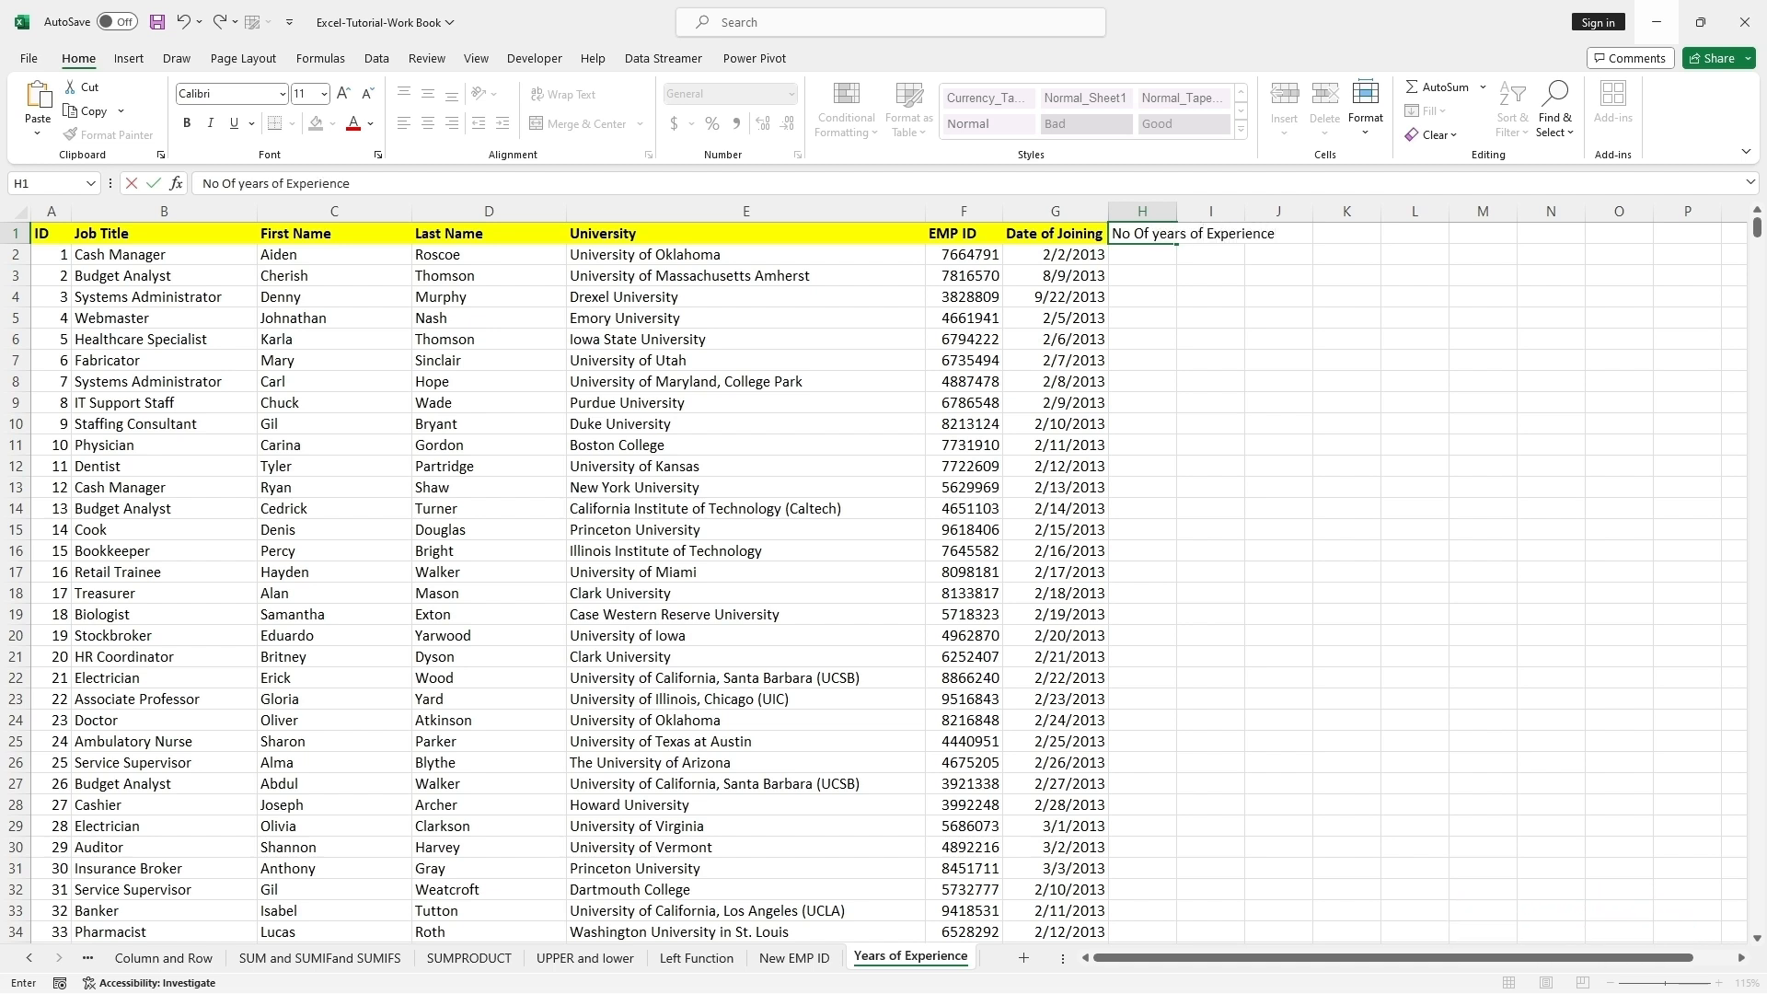
click(1164, 313)
double_click(1177, 211)
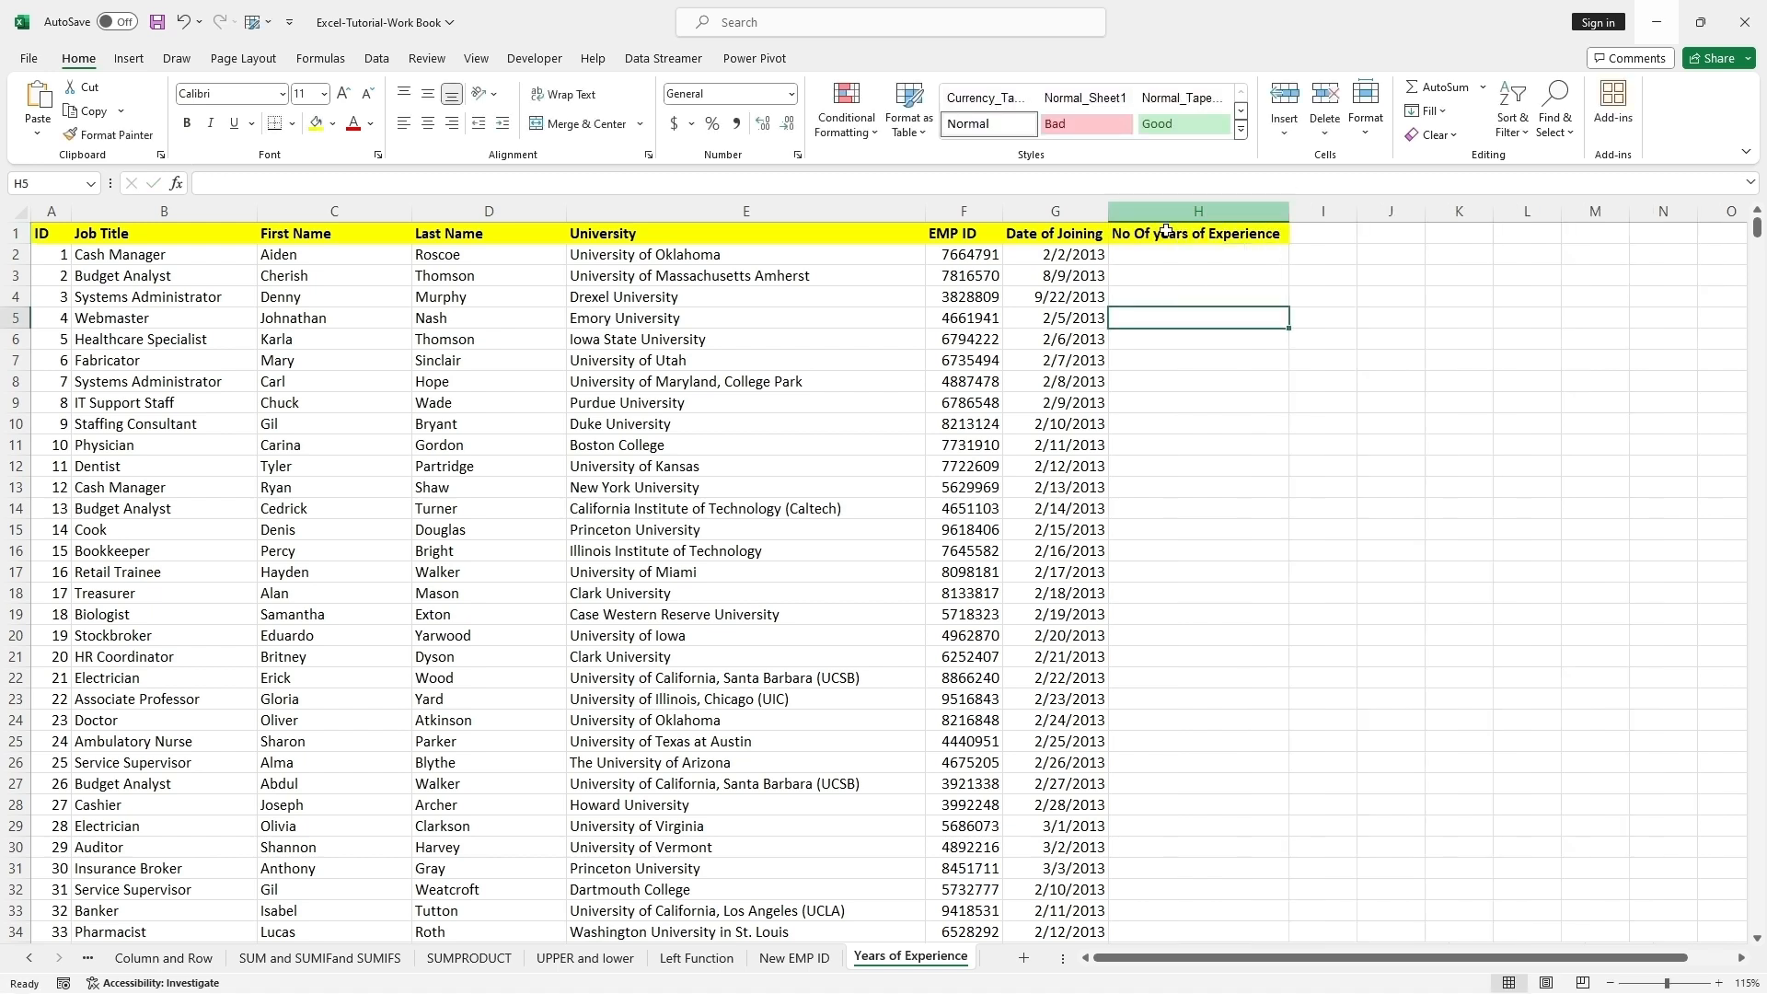
Correct the H1 header to read "No of years of Experience" with a lowercase "of"
double_click(1149, 233)
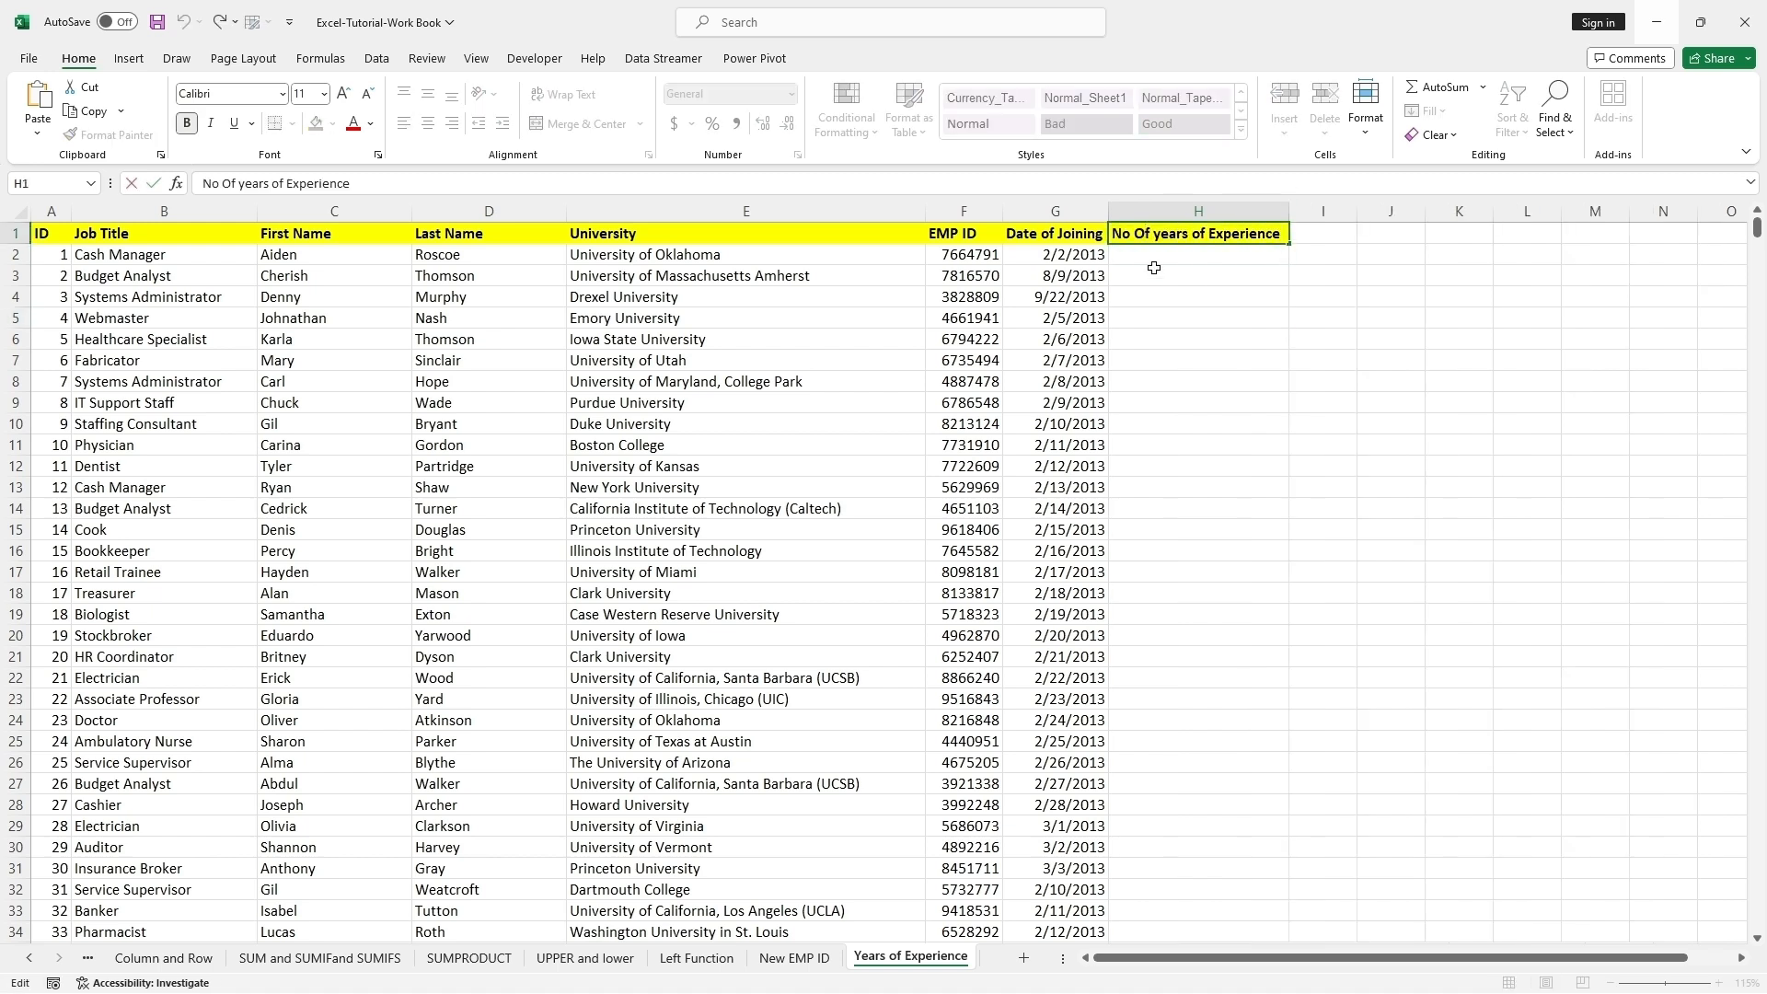
key(BackSpace)
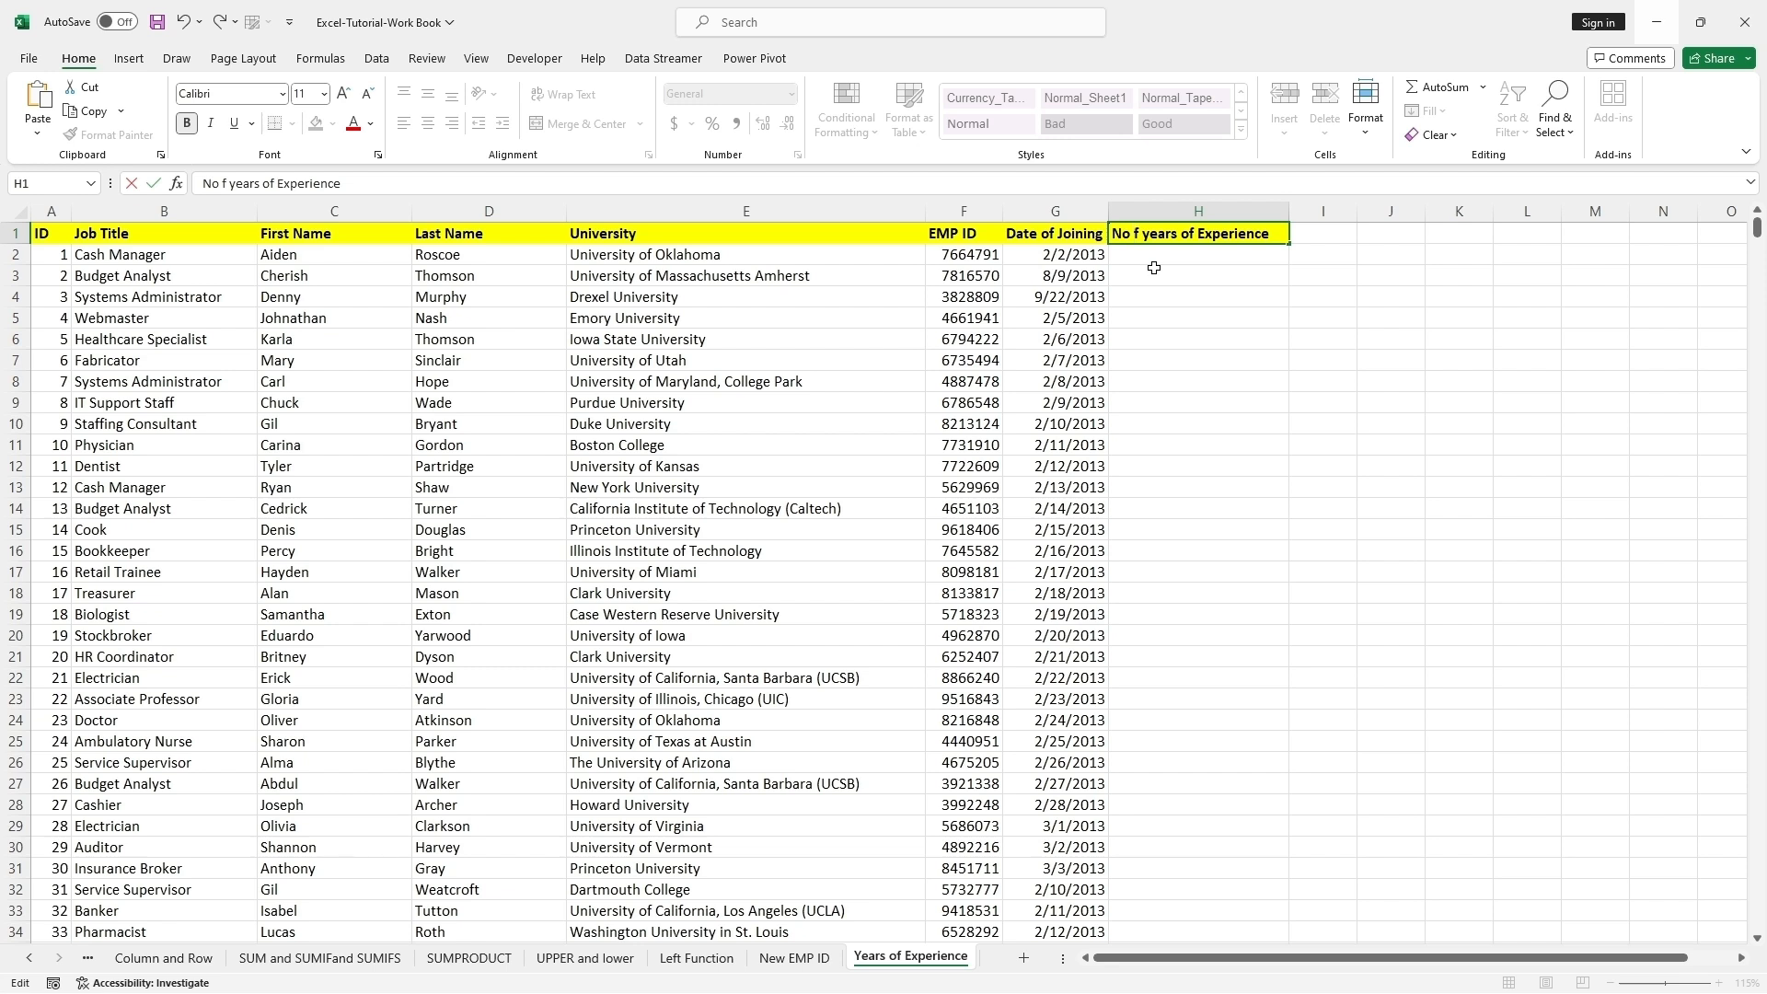
text(o)
click(1153, 268)
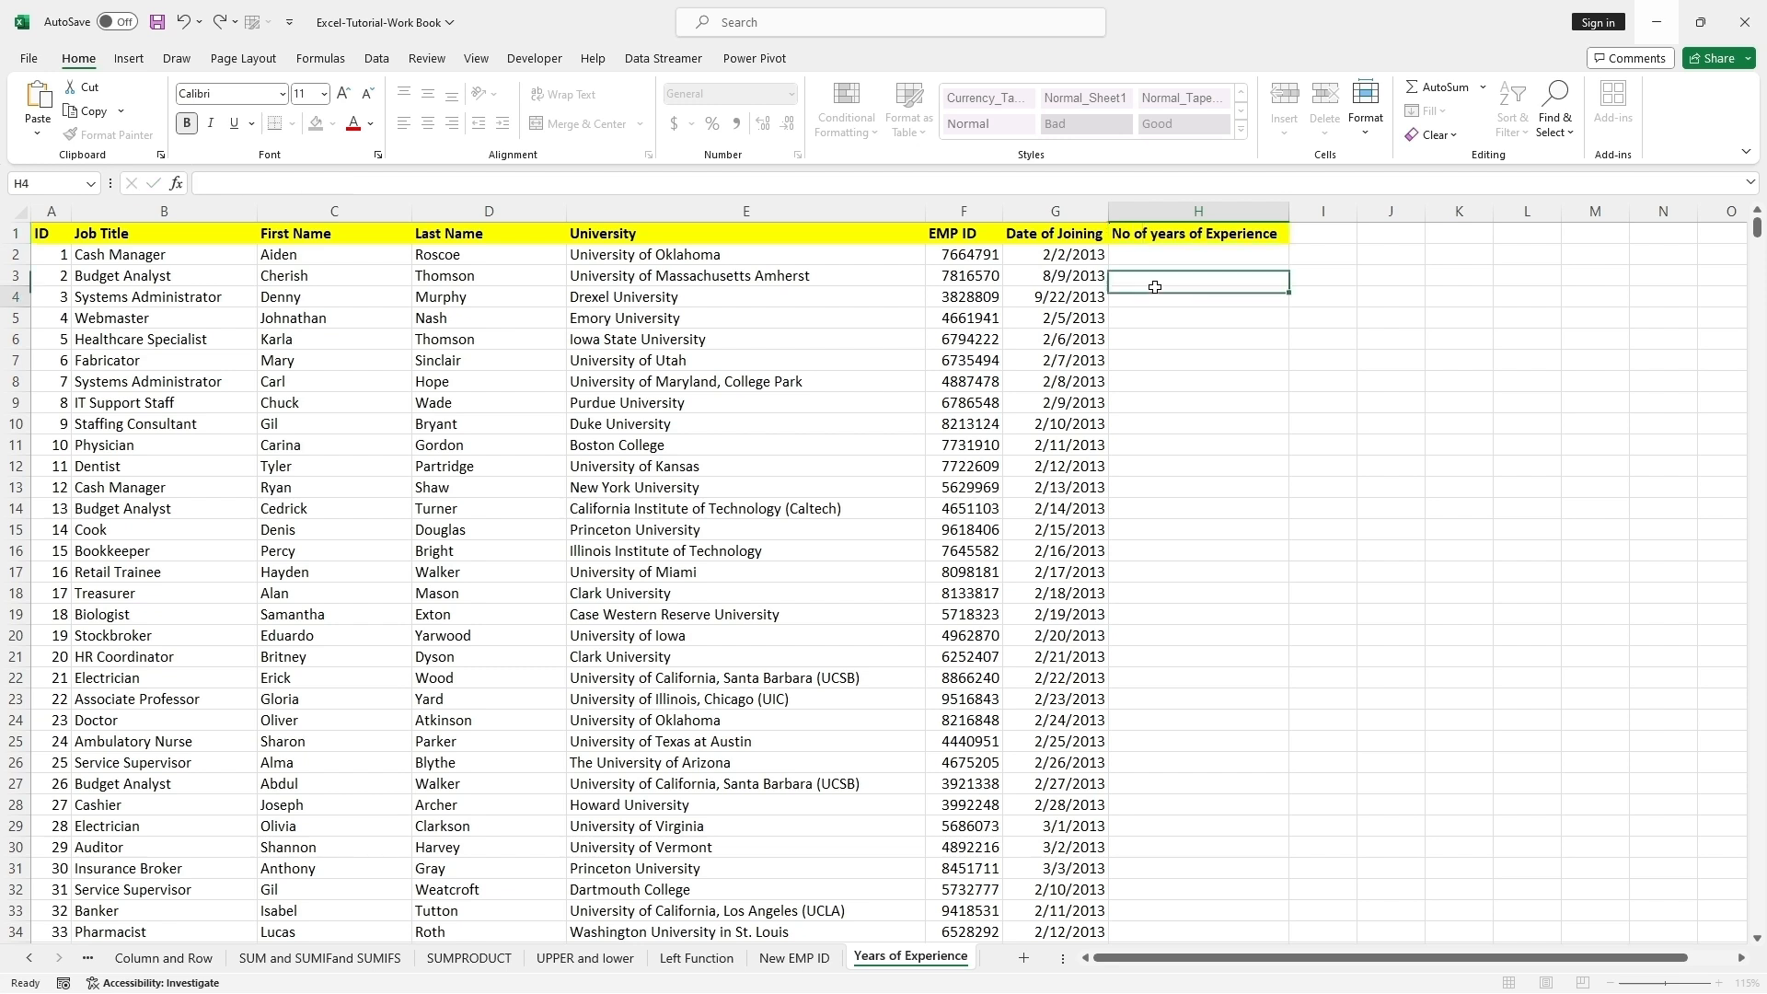
Review the Date of Joining entries from G2 down to the last record and return to the first rows
click(1063, 266)
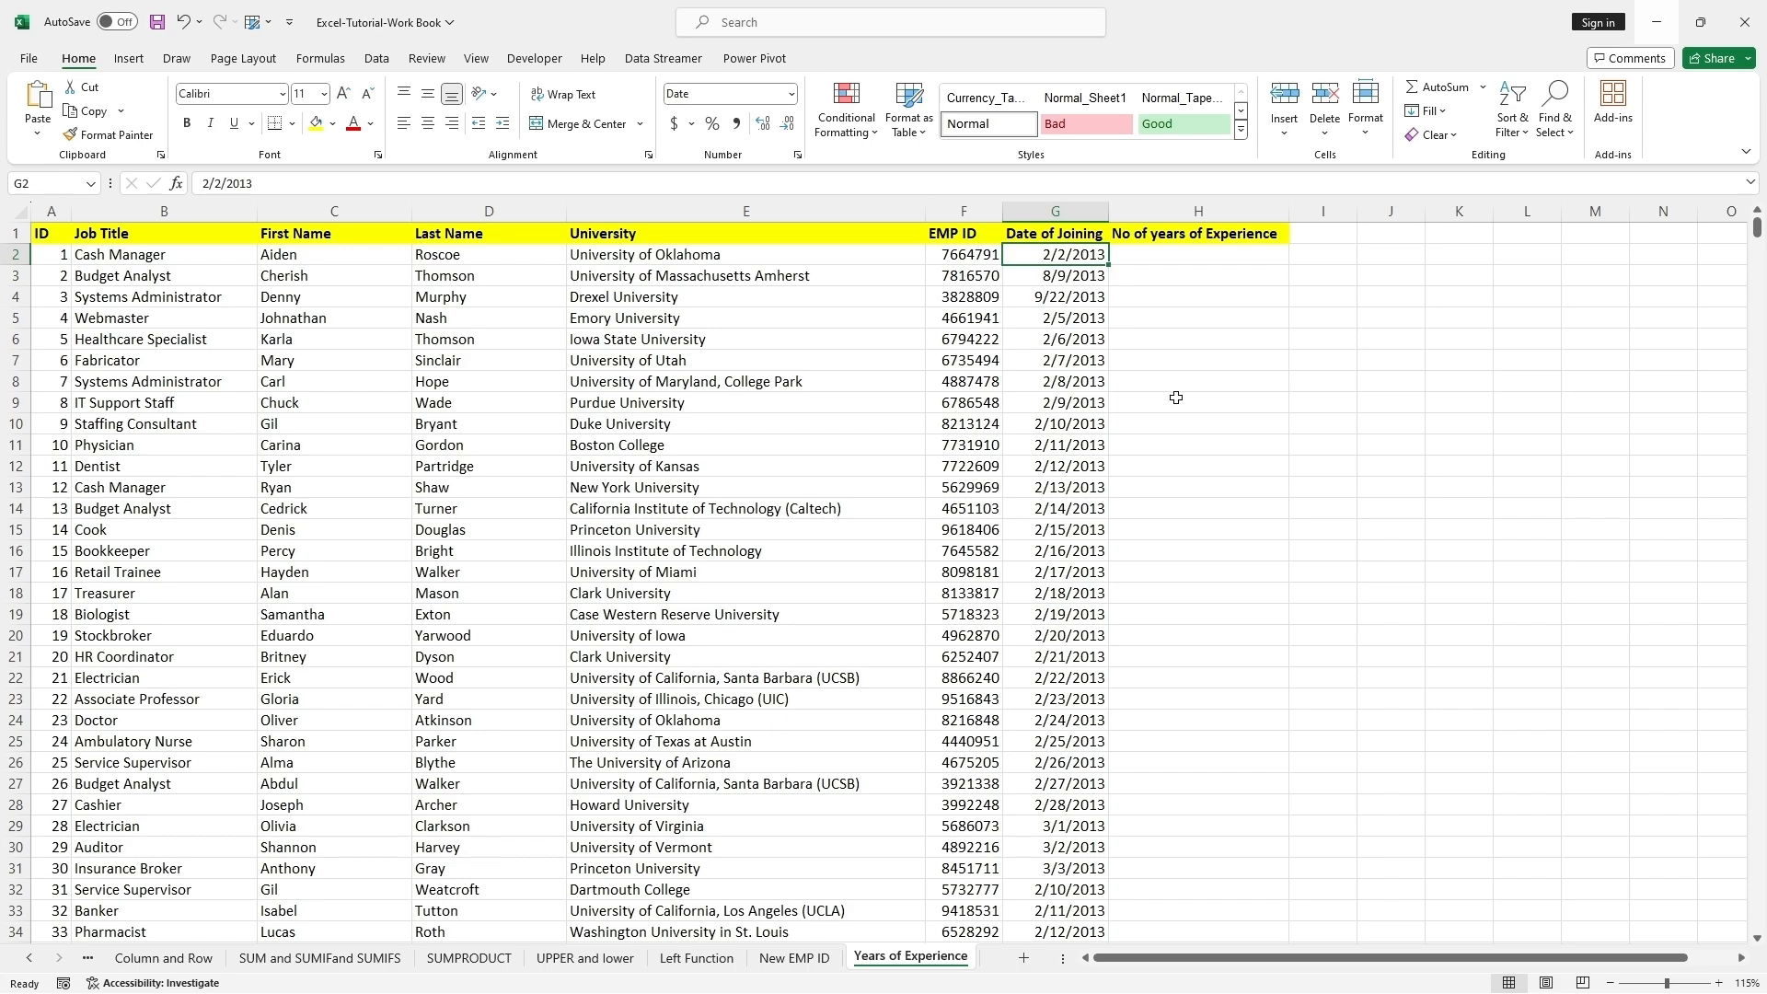
key(ctrl+shift+Down)
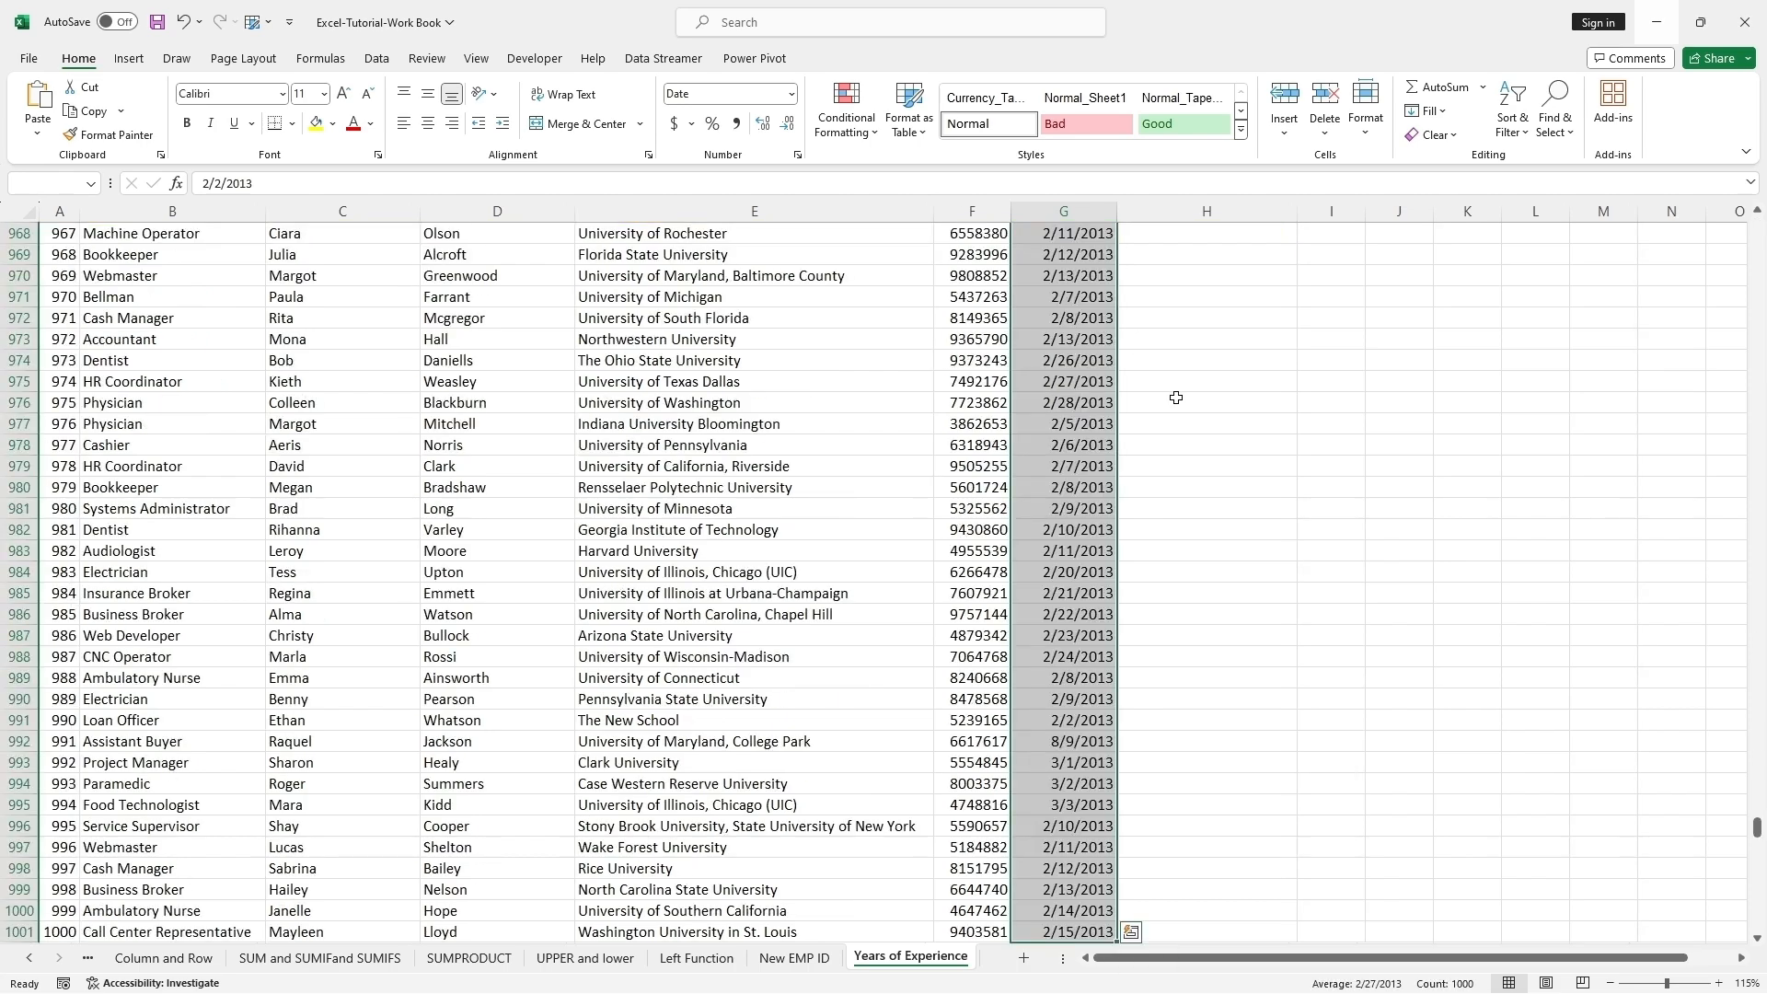
scroll(1176, 397, up, 20)
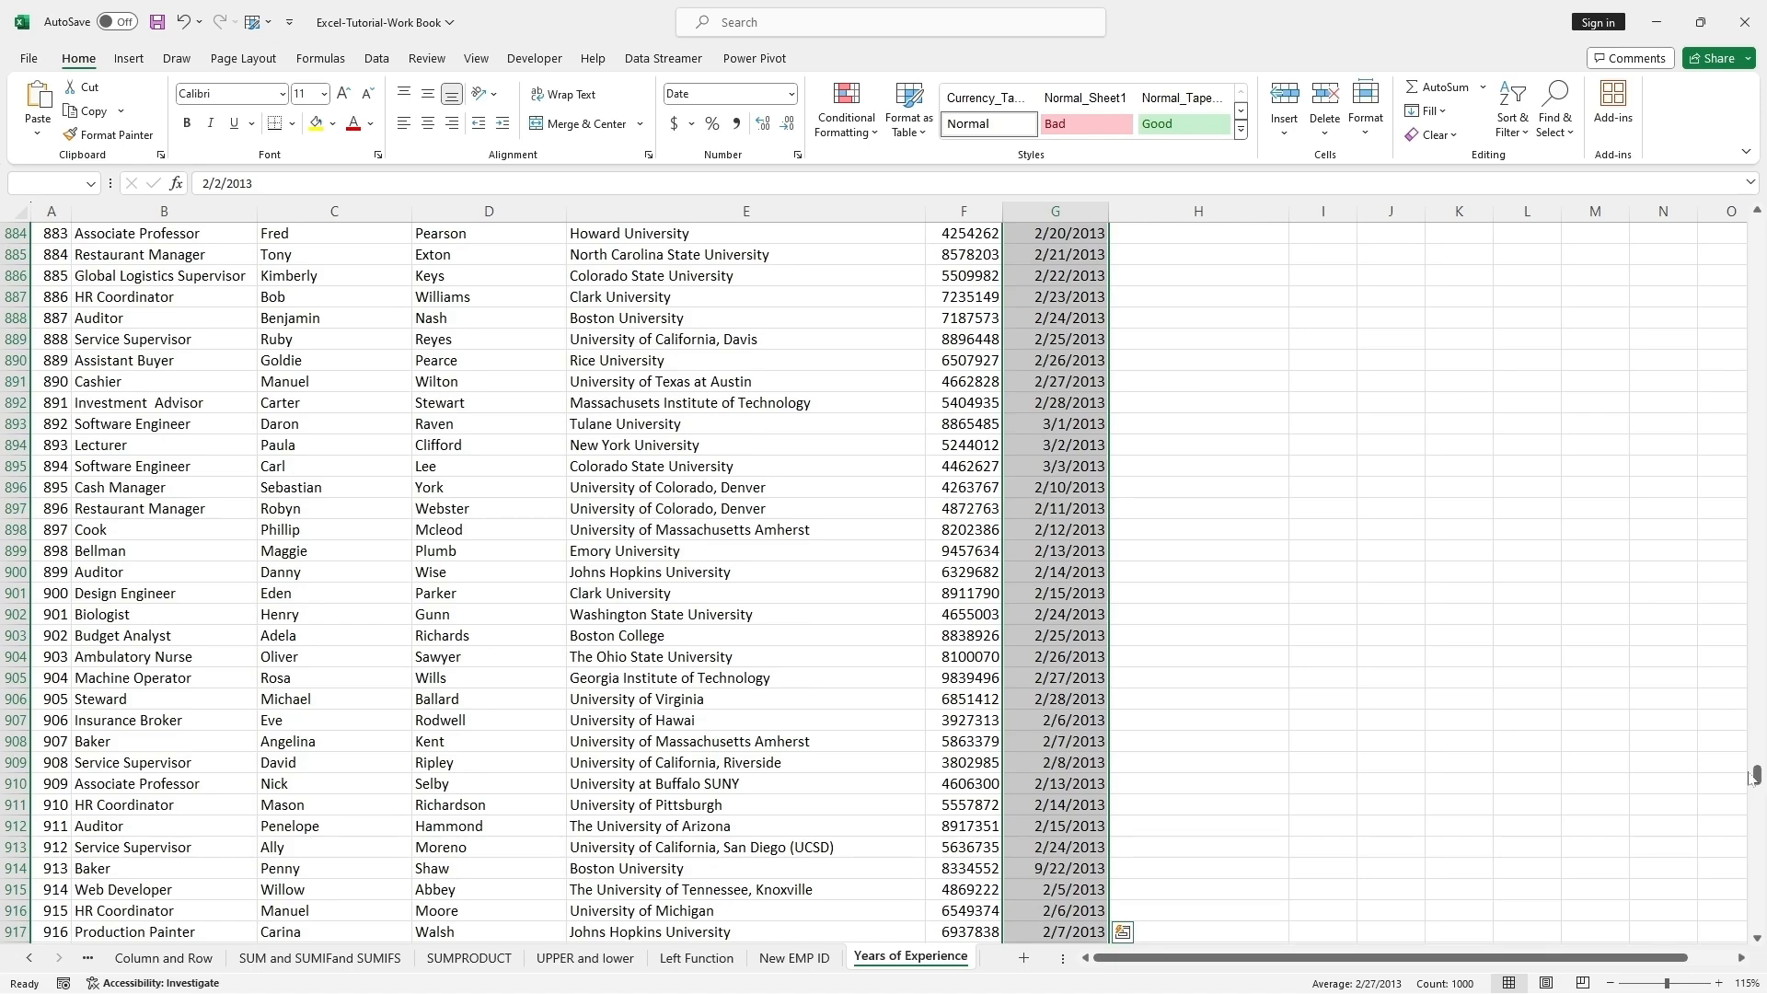
drag(1755, 776, 1756, 226)
click(1316, 304)
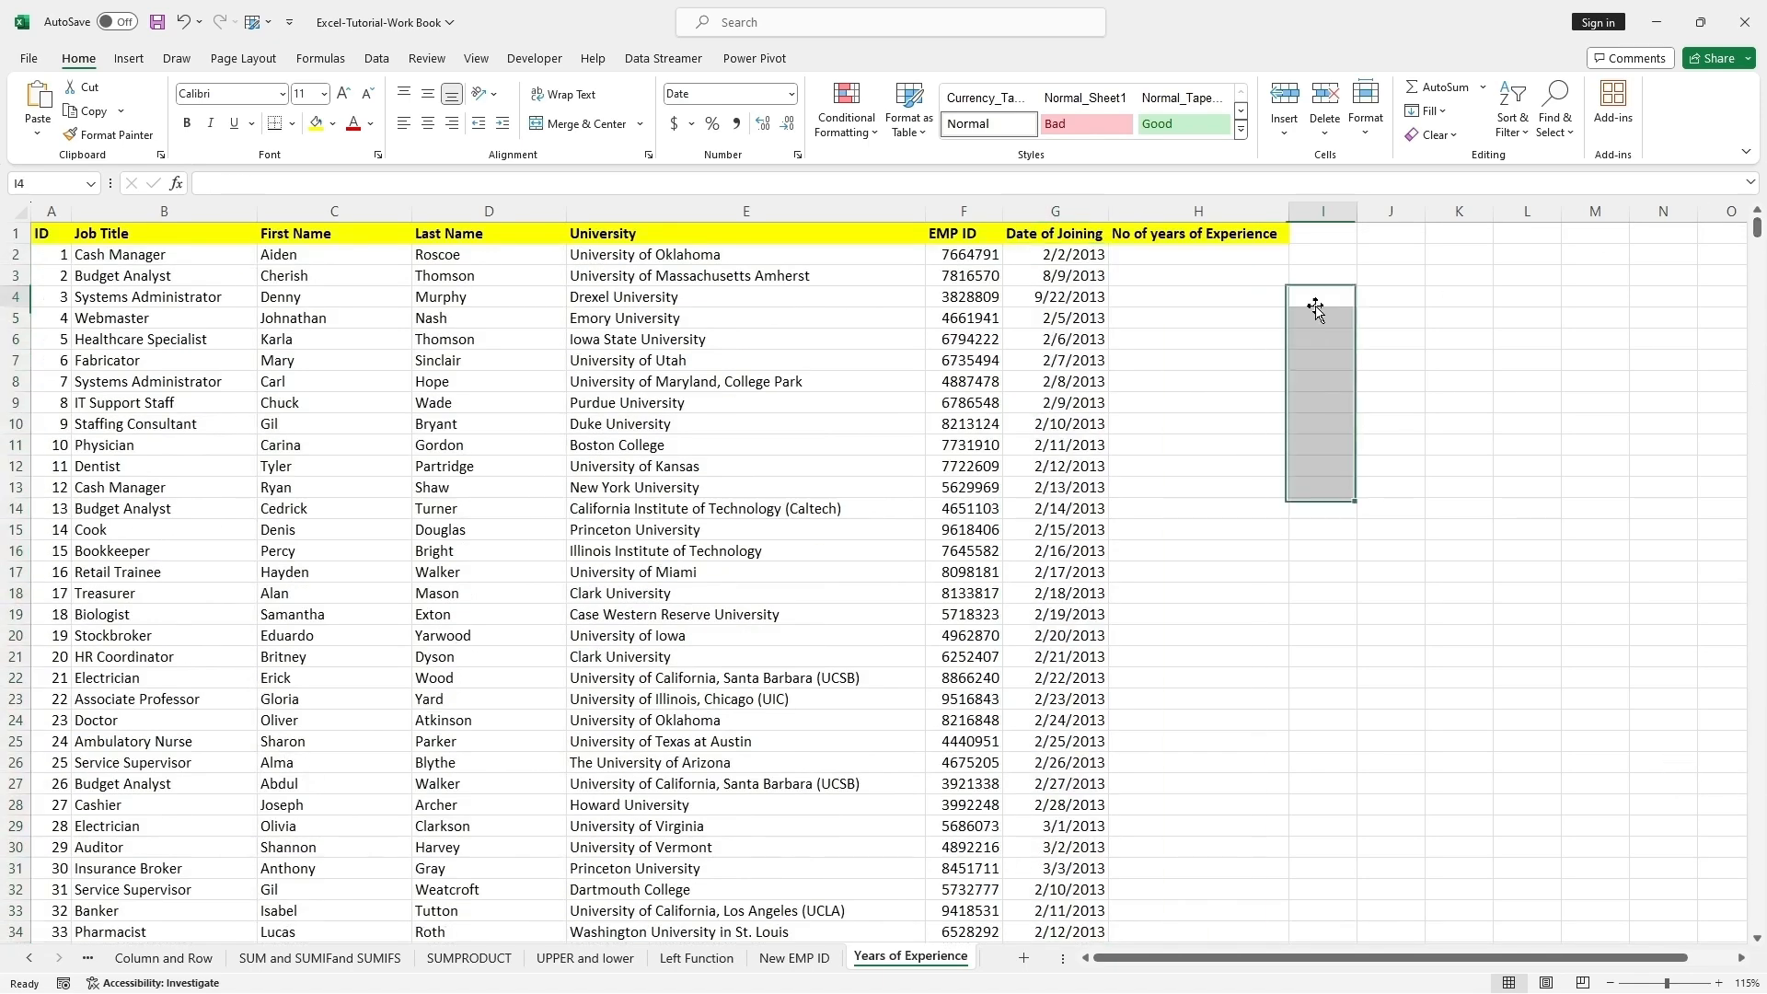
click(1156, 250)
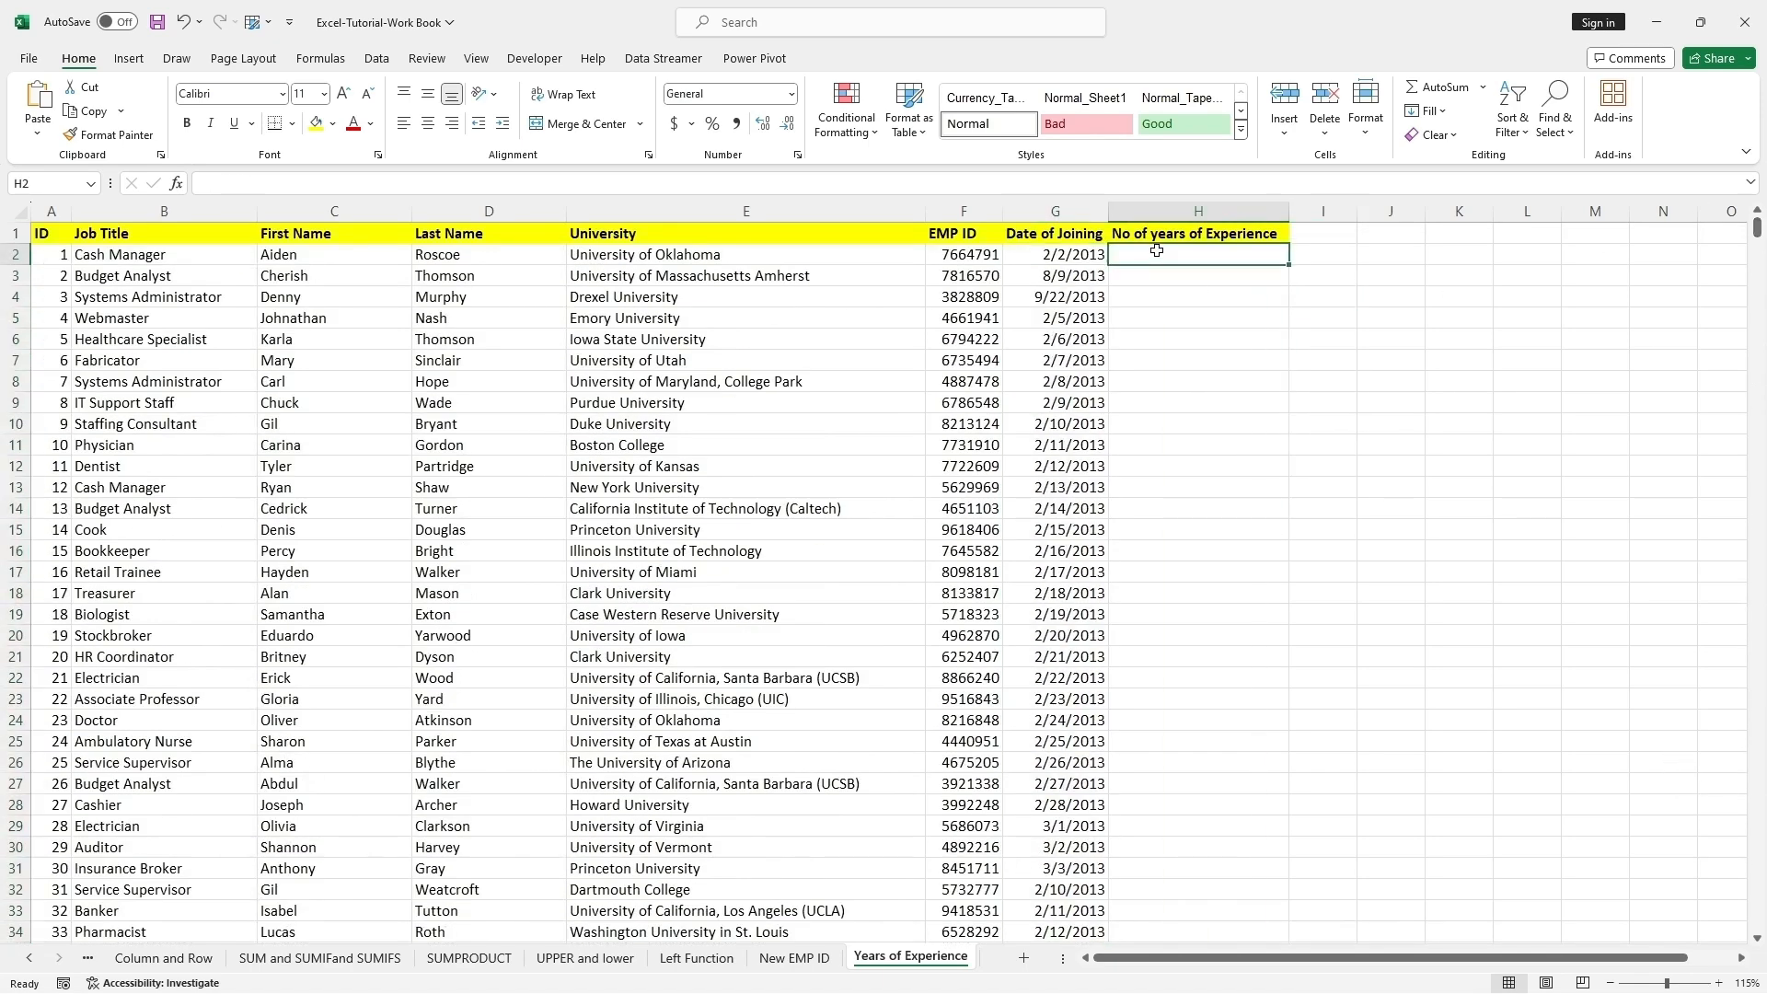
click(1144, 296)
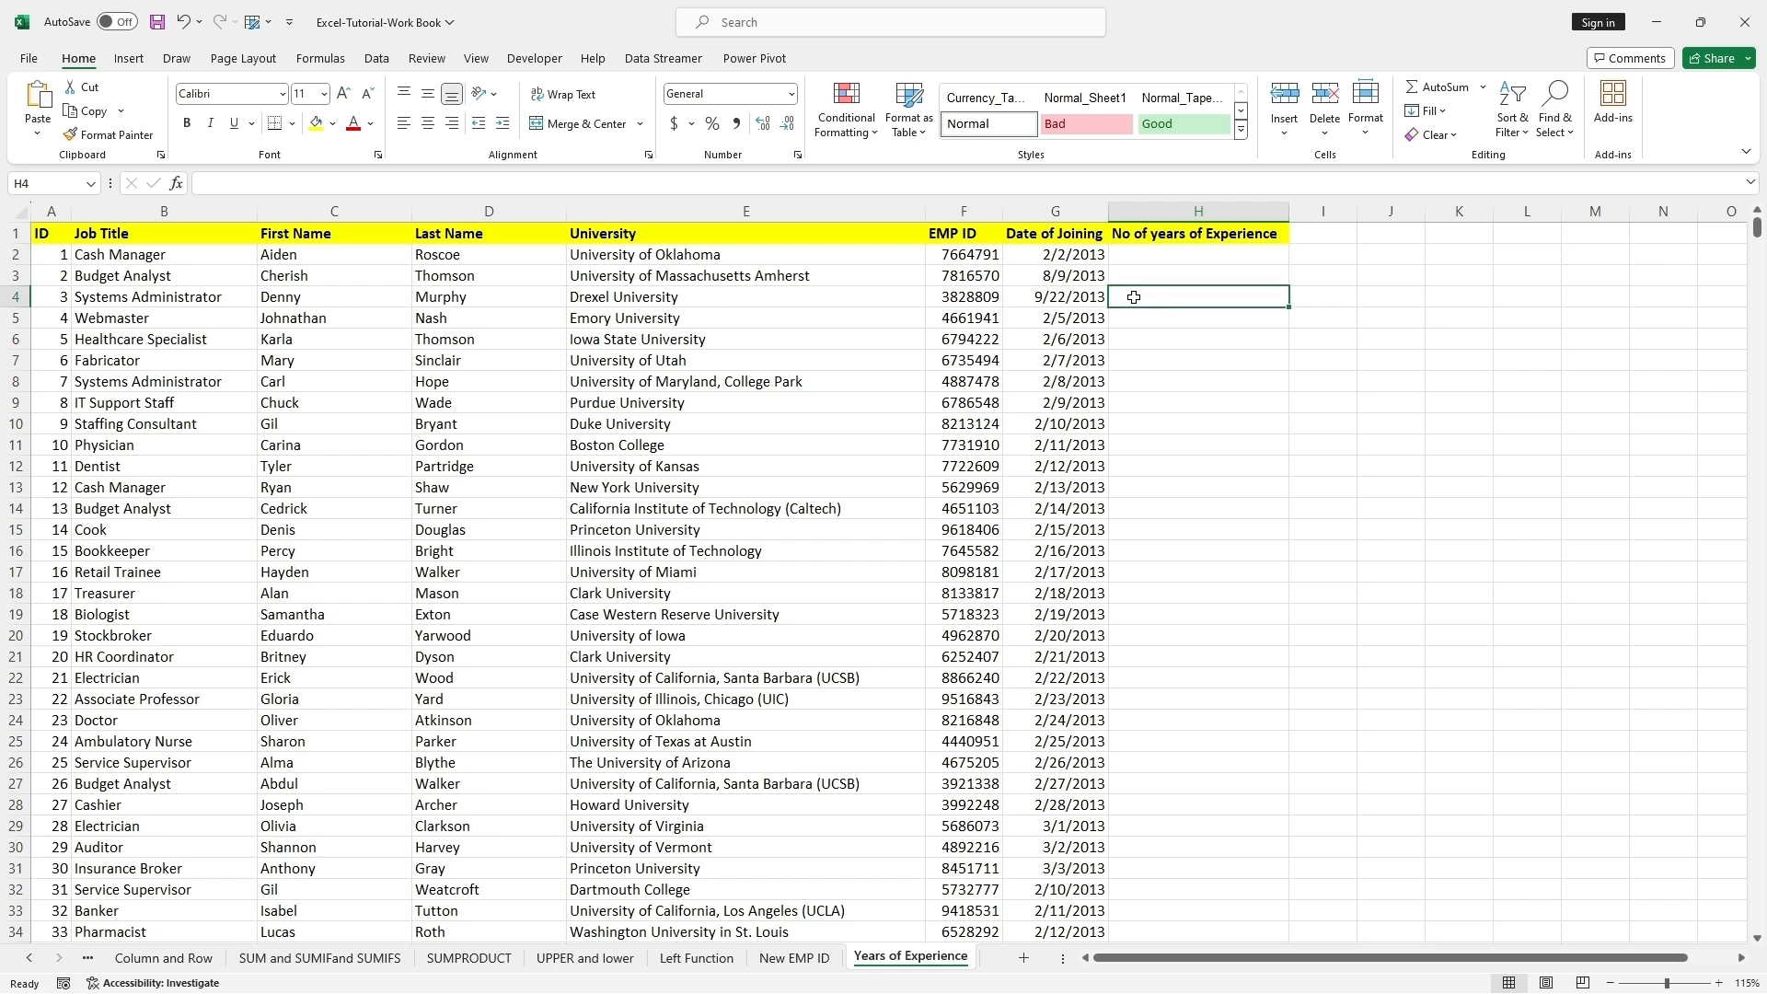
Check which date format is applied to the first Date of Joining cell, G2, without changing it
click(1072, 254)
right_click(1073, 254)
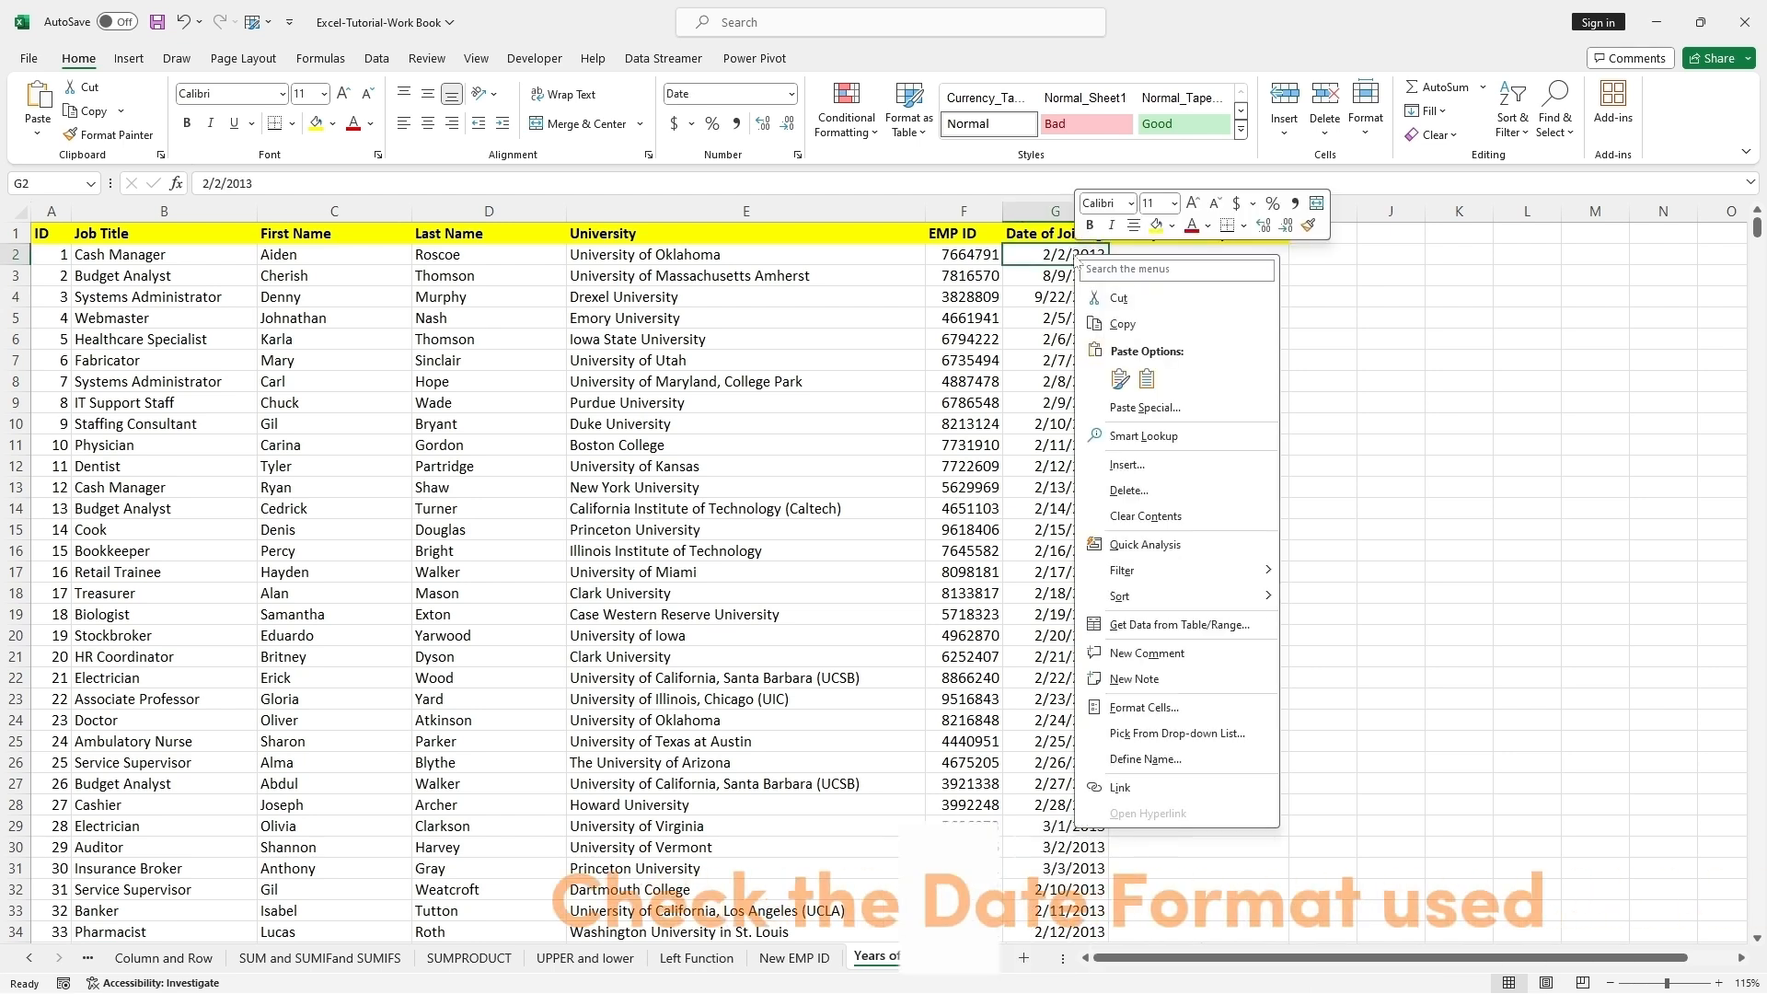
click(1137, 711)
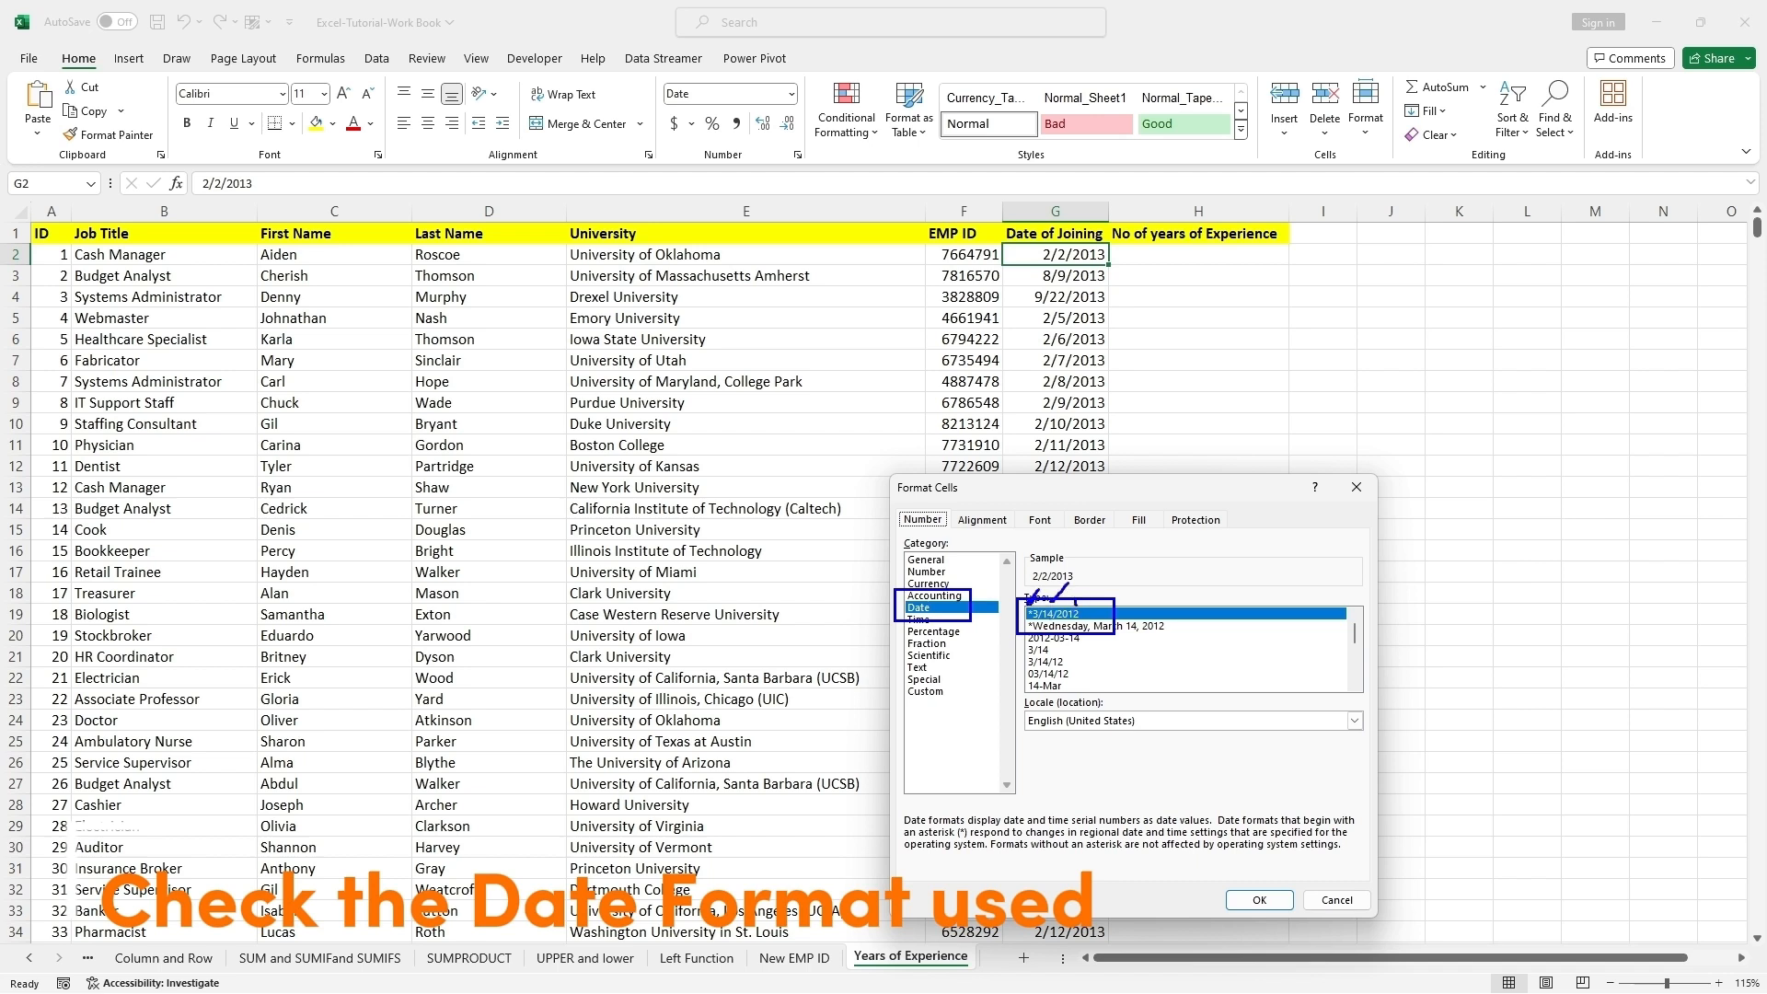
click(1336, 900)
click(1388, 486)
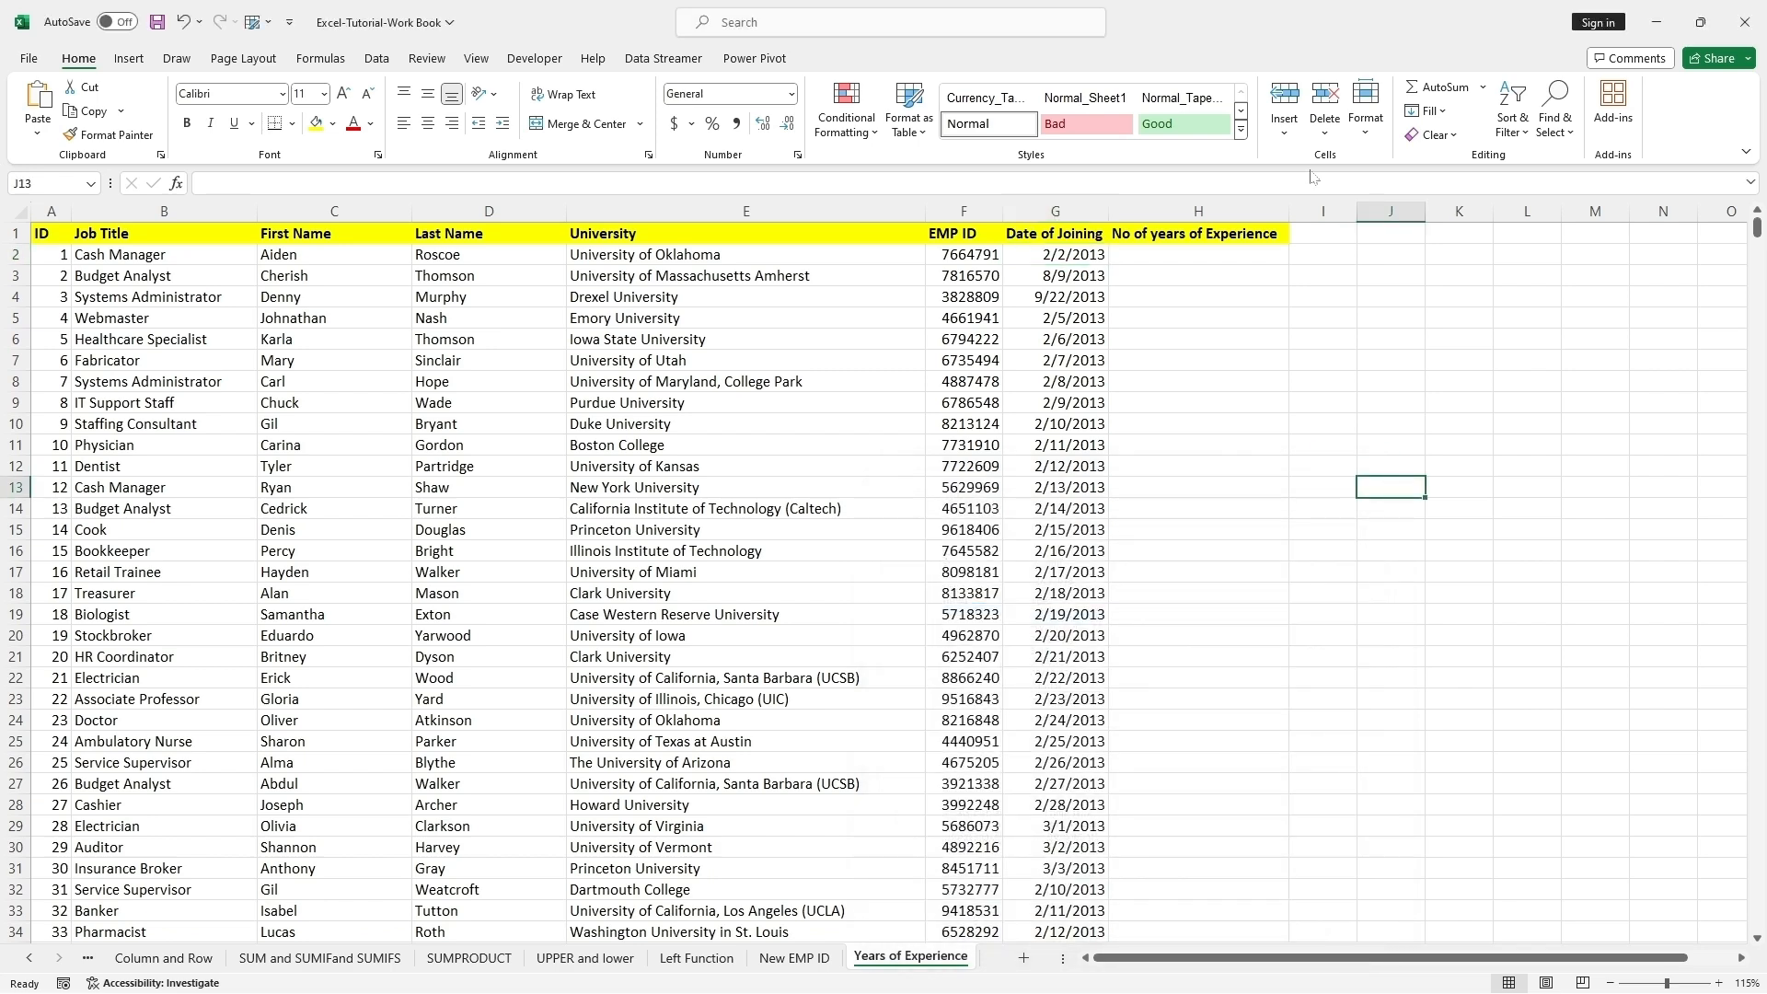
Insert a blank column before the No of years of Experience column and give it the header "Current Date"
right_click(1284, 213)
click(1338, 386)
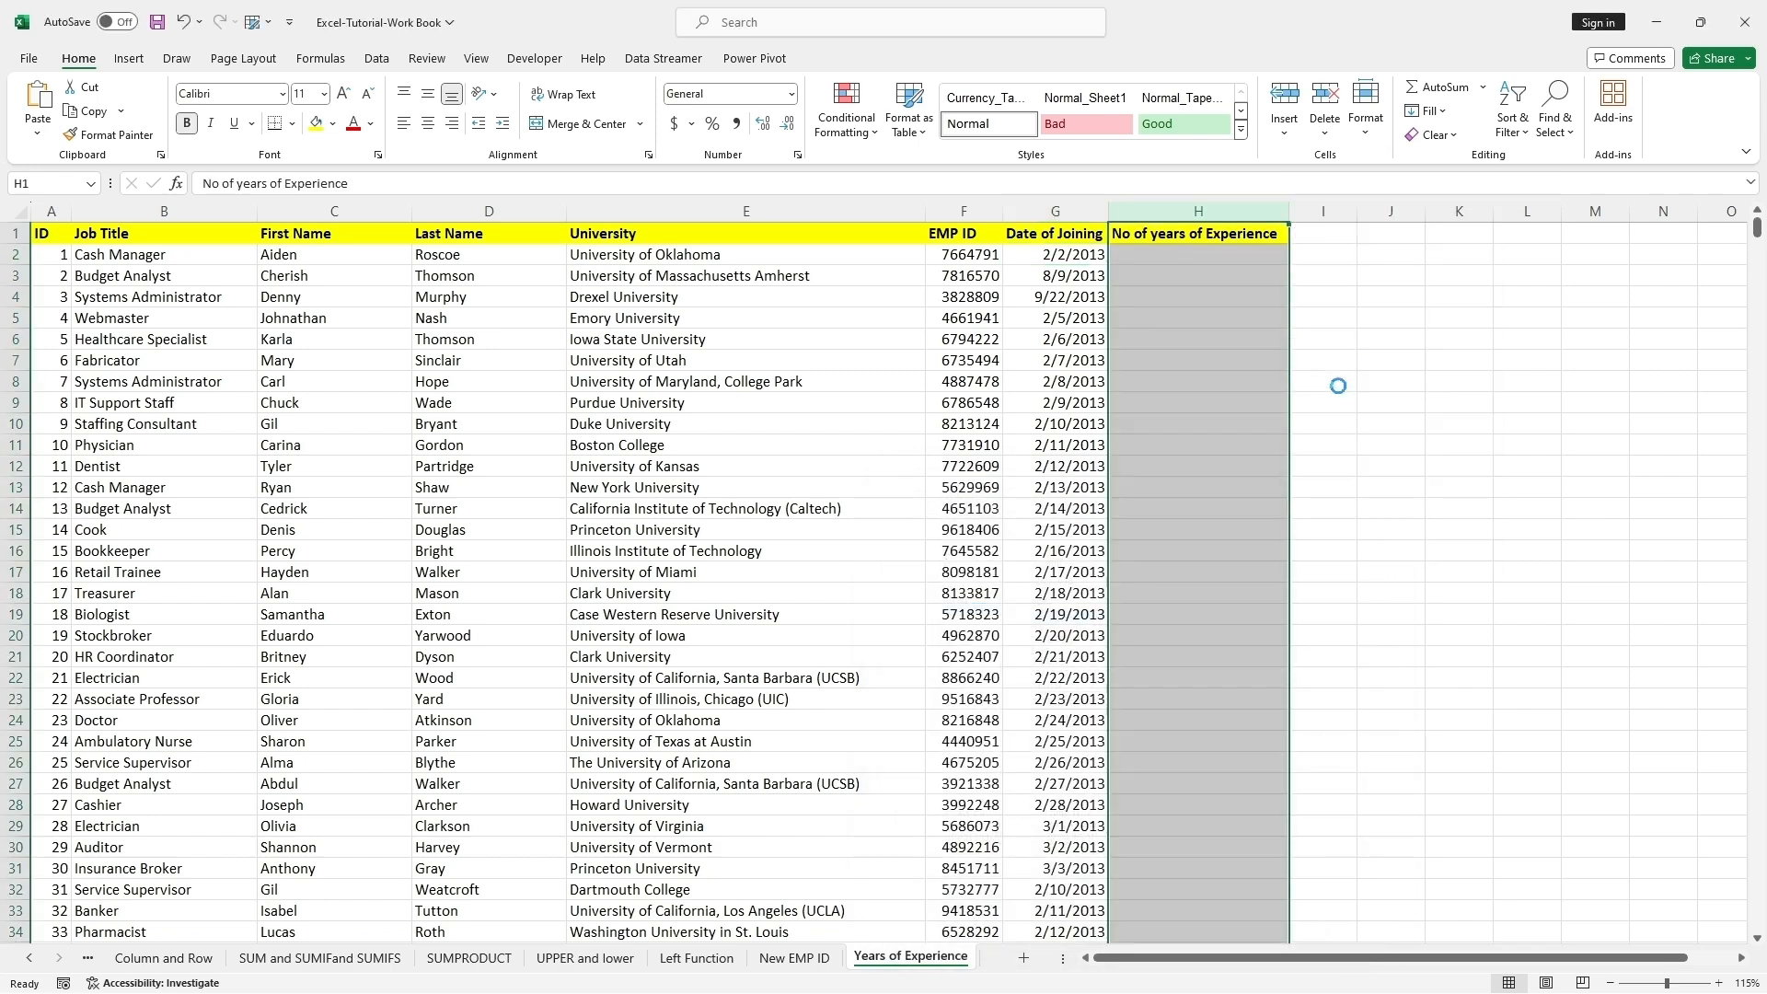
double_click(1155, 234)
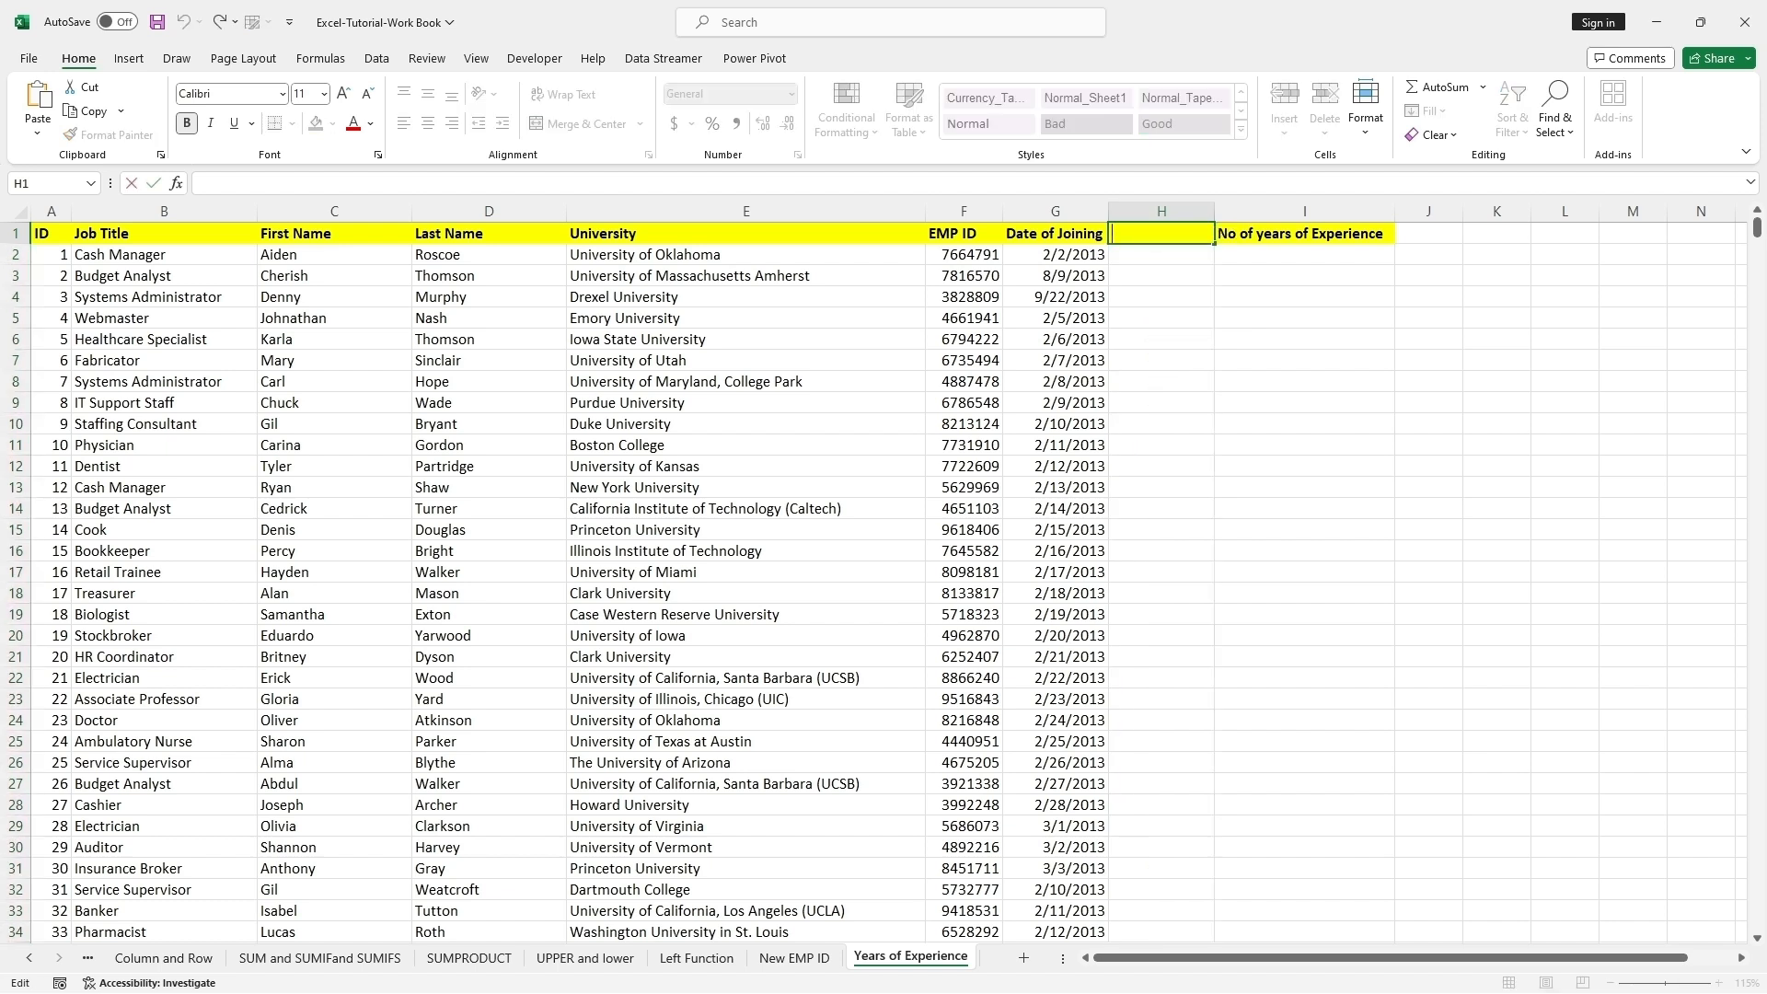
text(Current)
click(1130, 297)
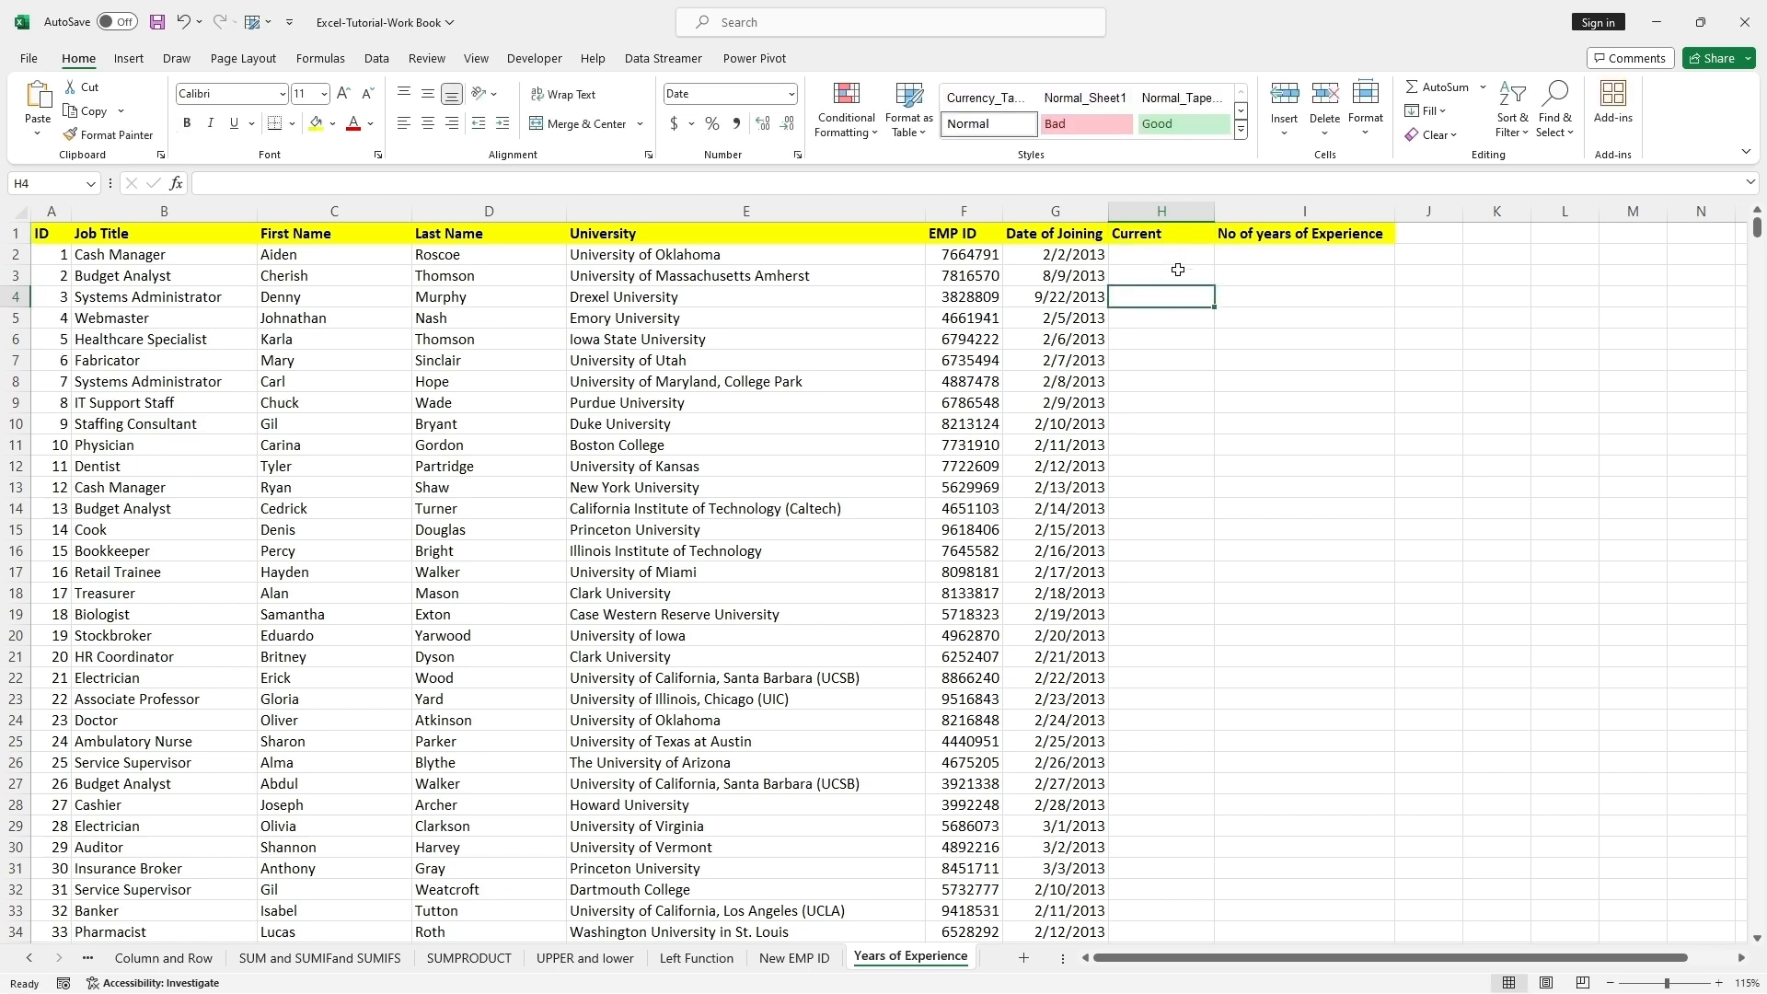
double_click(1186, 232)
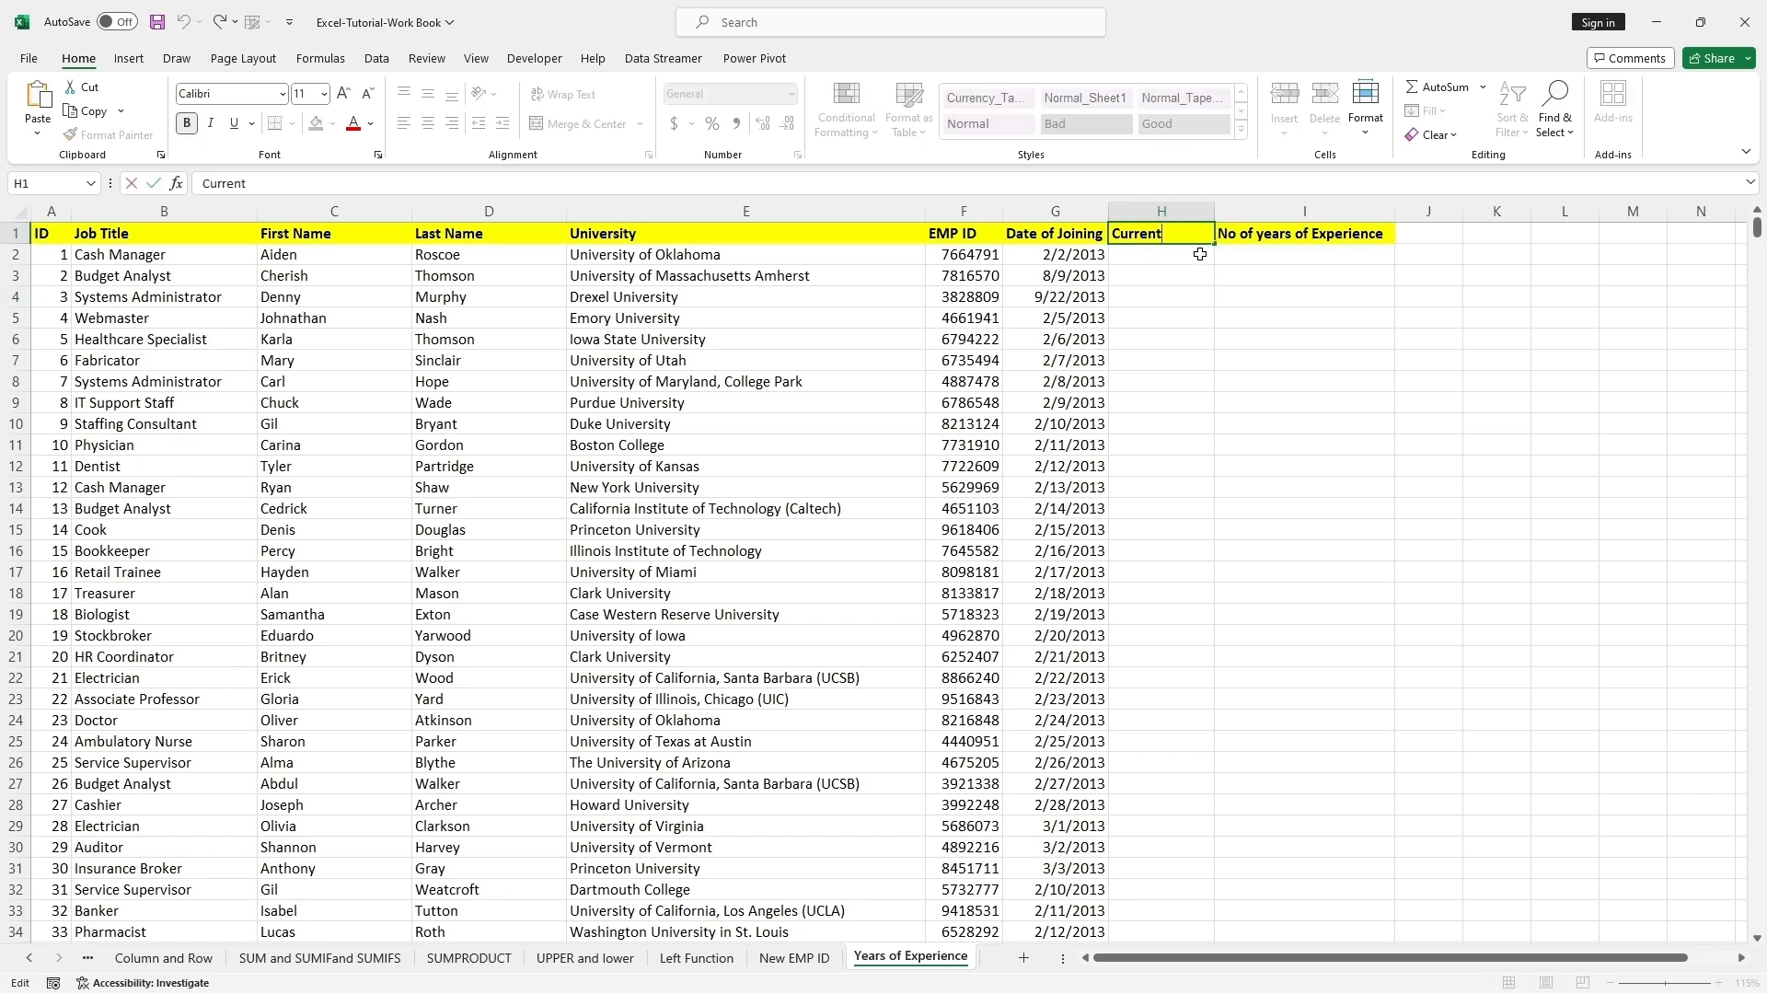
text(Date)
click(1220, 289)
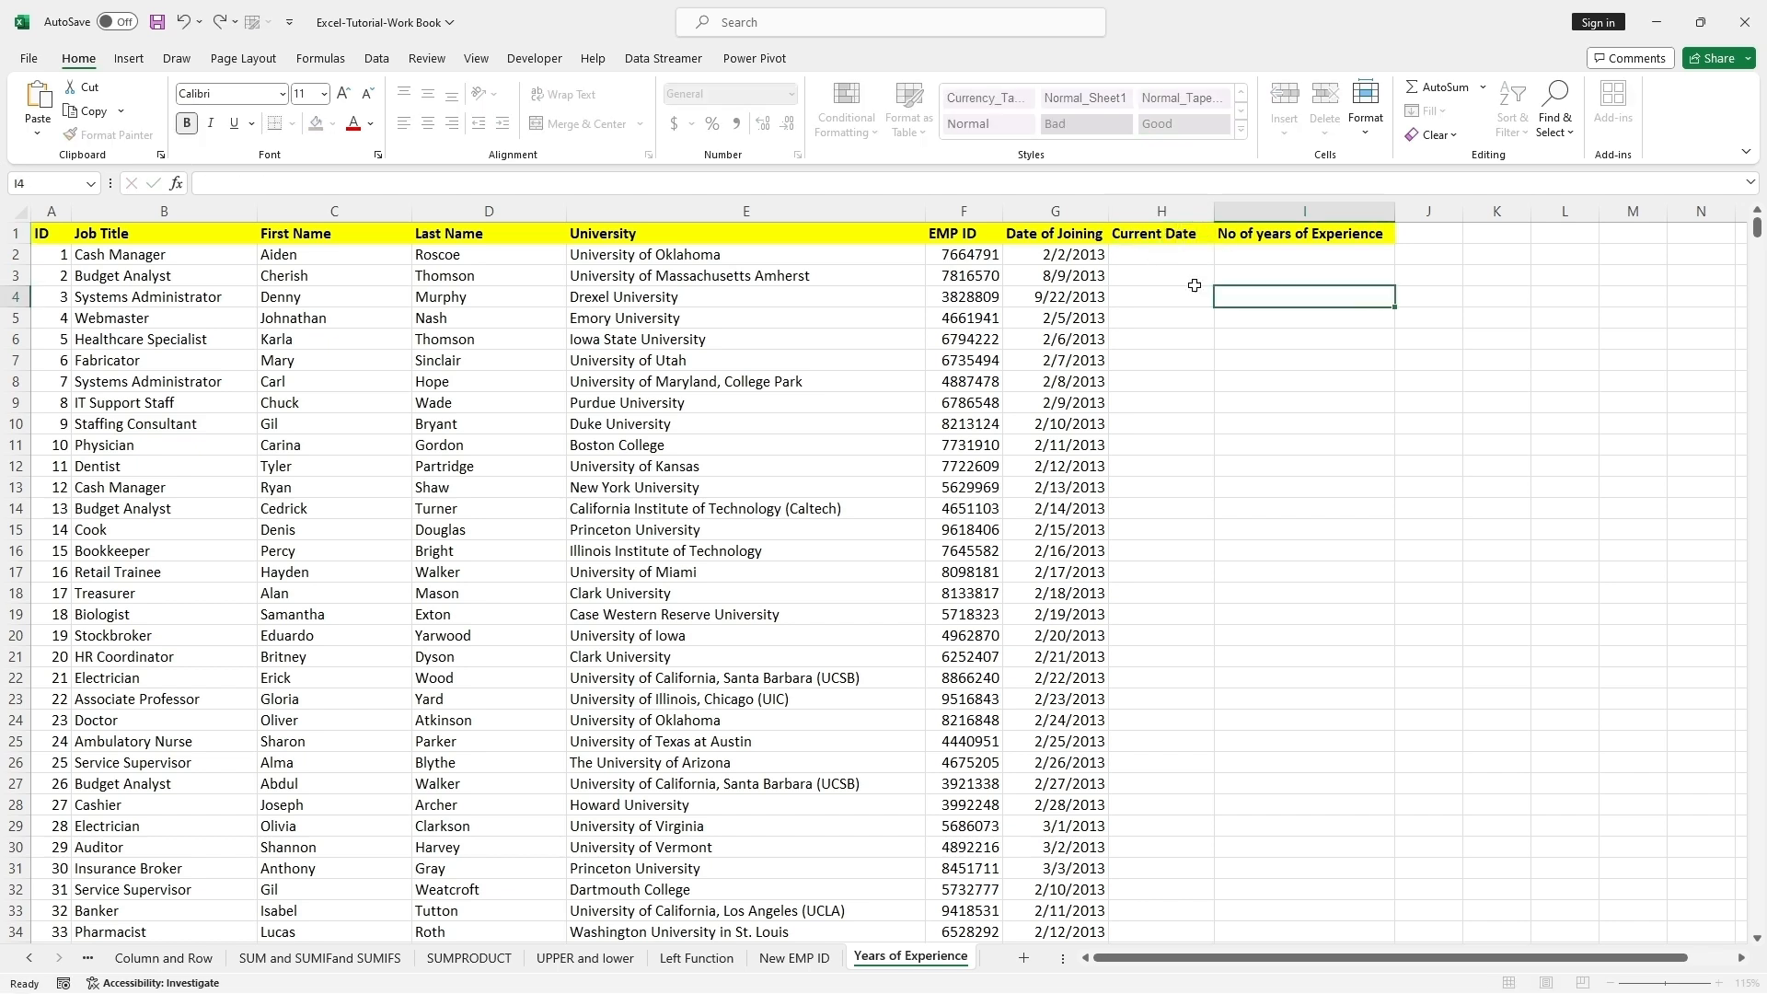
Enter 21/04/2024 as the current date for the first employee in H2
double_click(1161, 258)
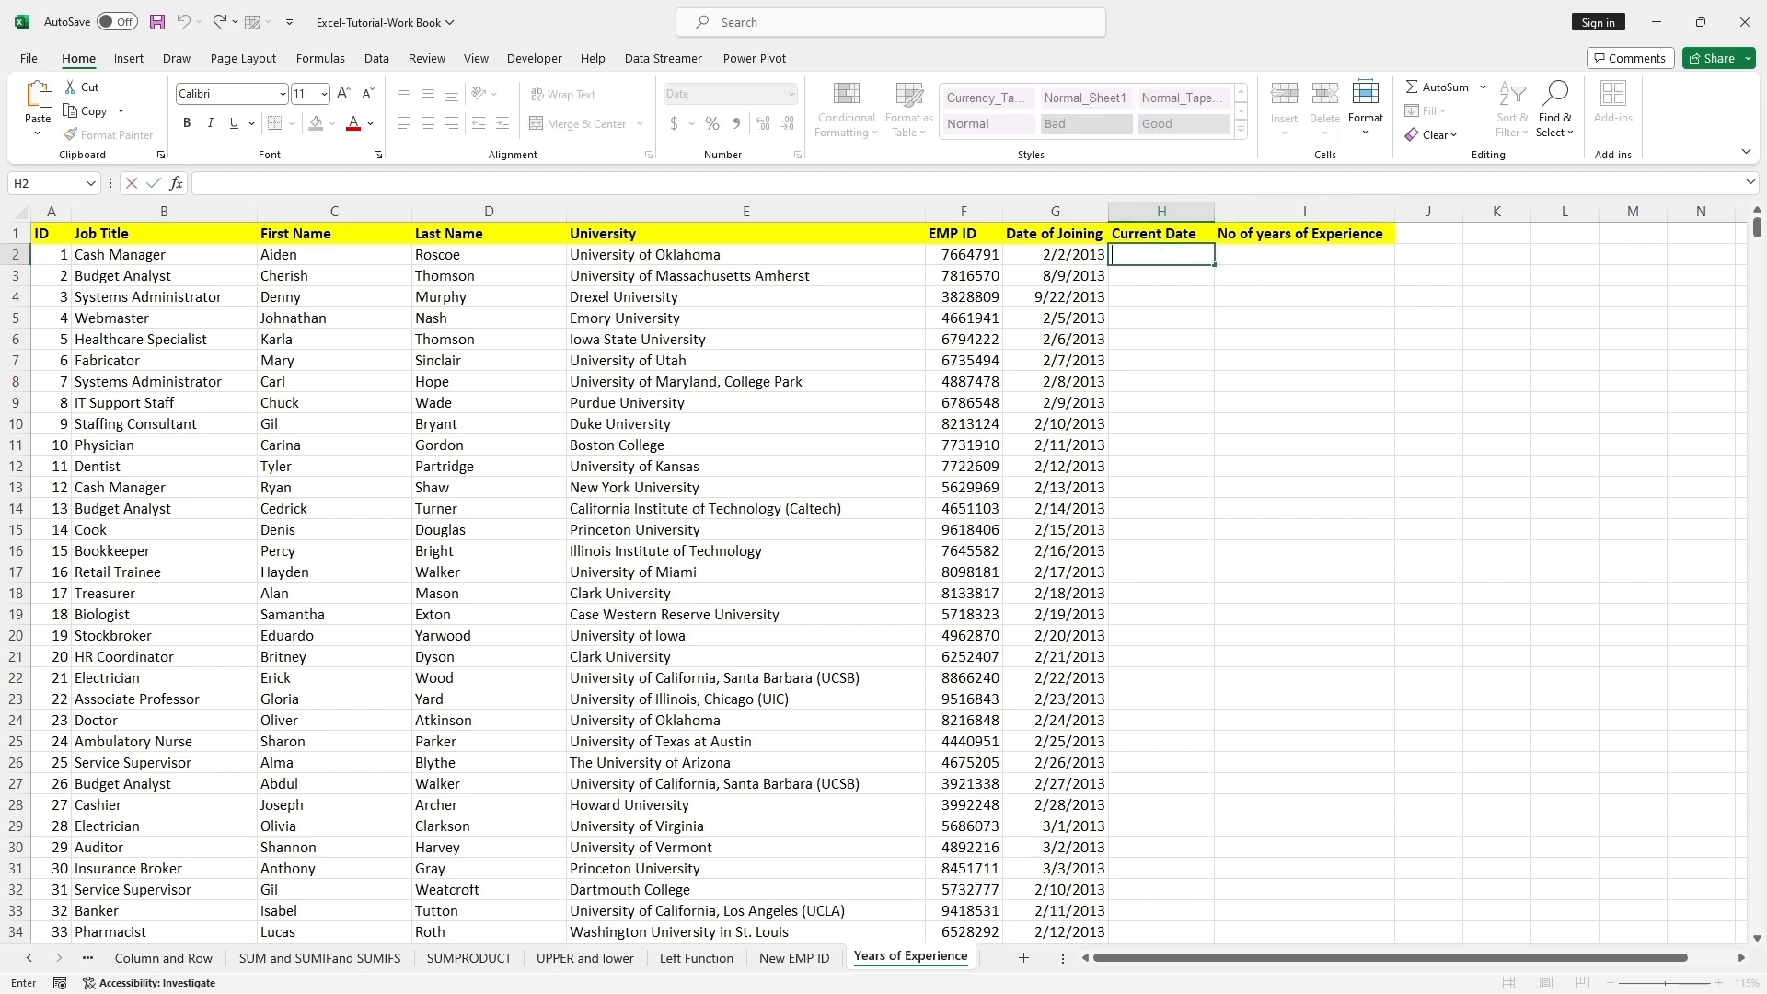
text(21/04/2024)
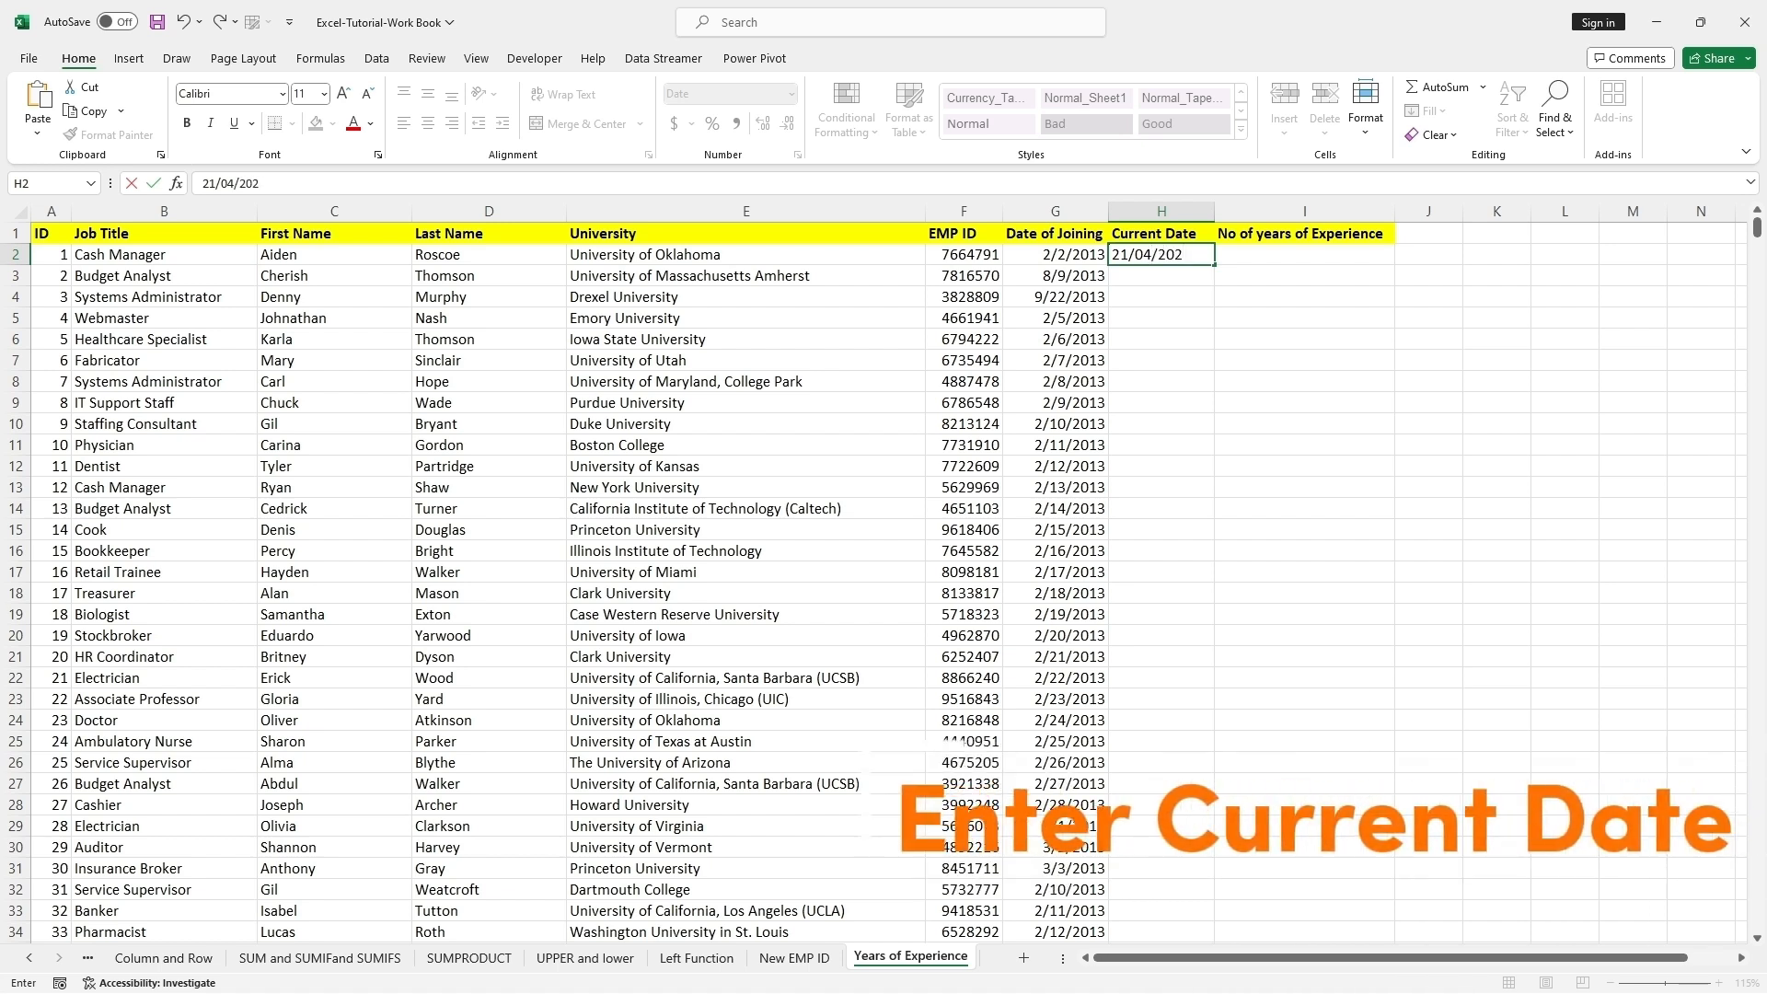
click(1248, 256)
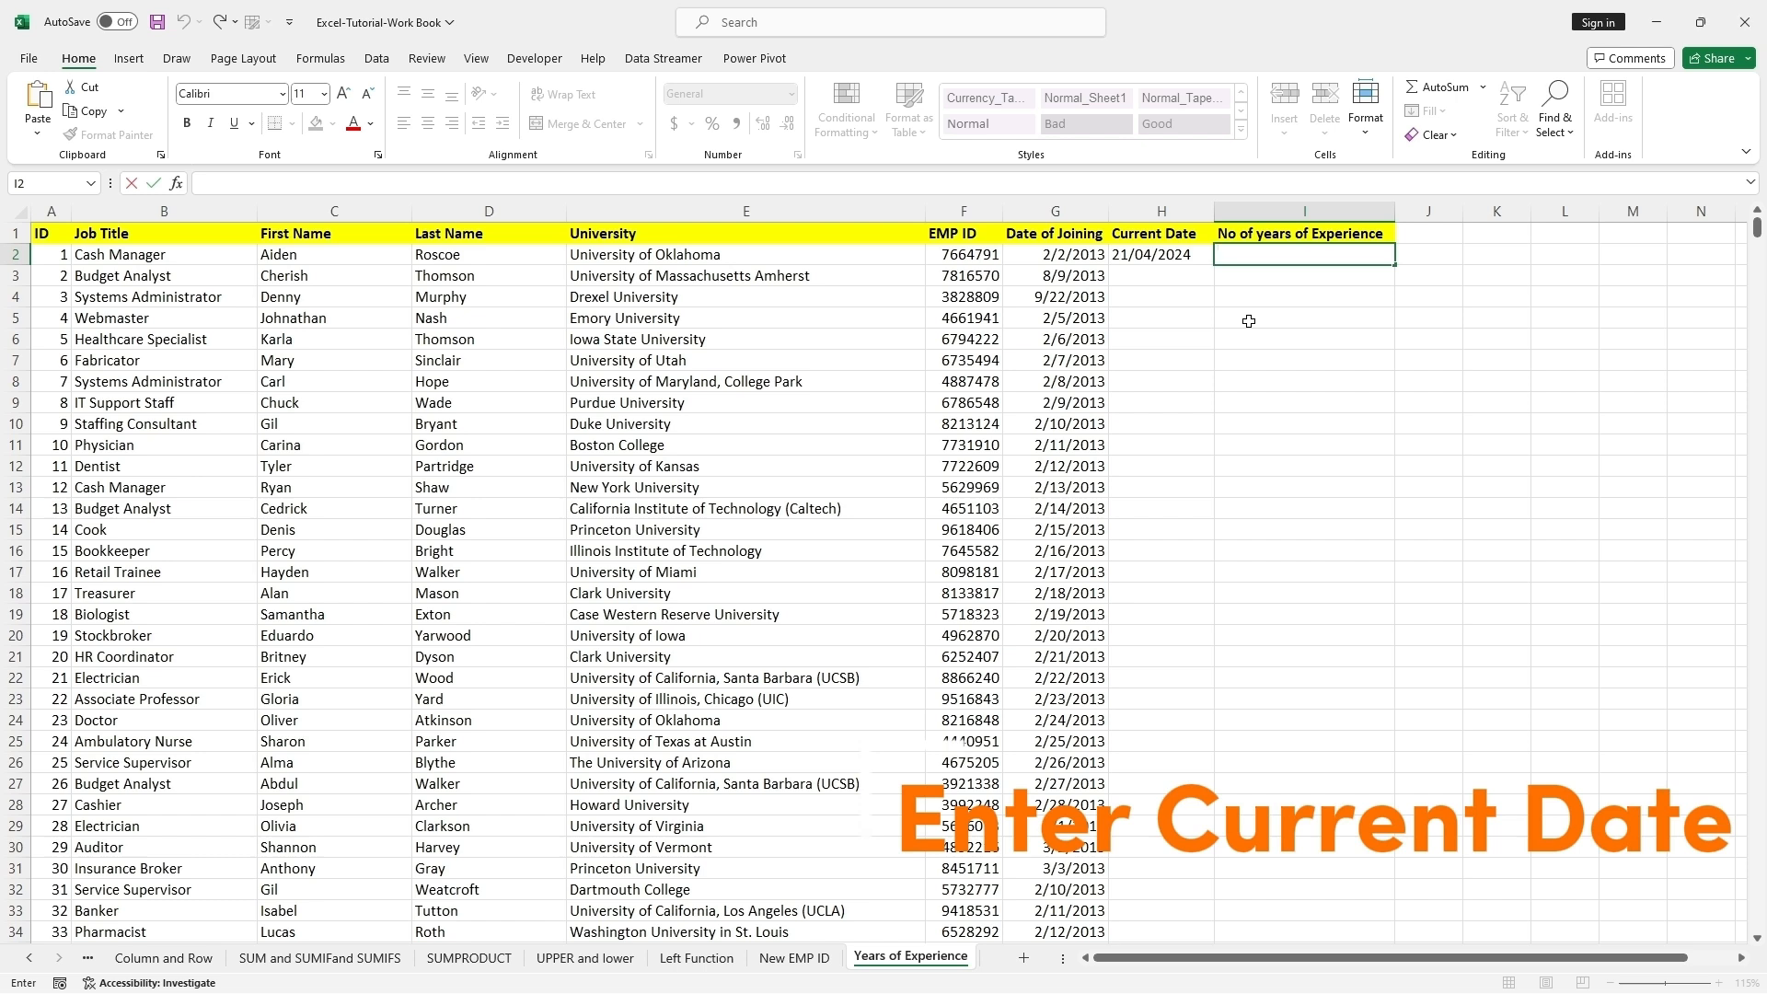
Enter the formula =DATEDIF(G2,H2,"Y") in I2 to calculate the first employee's years of experience
text(=DATE)
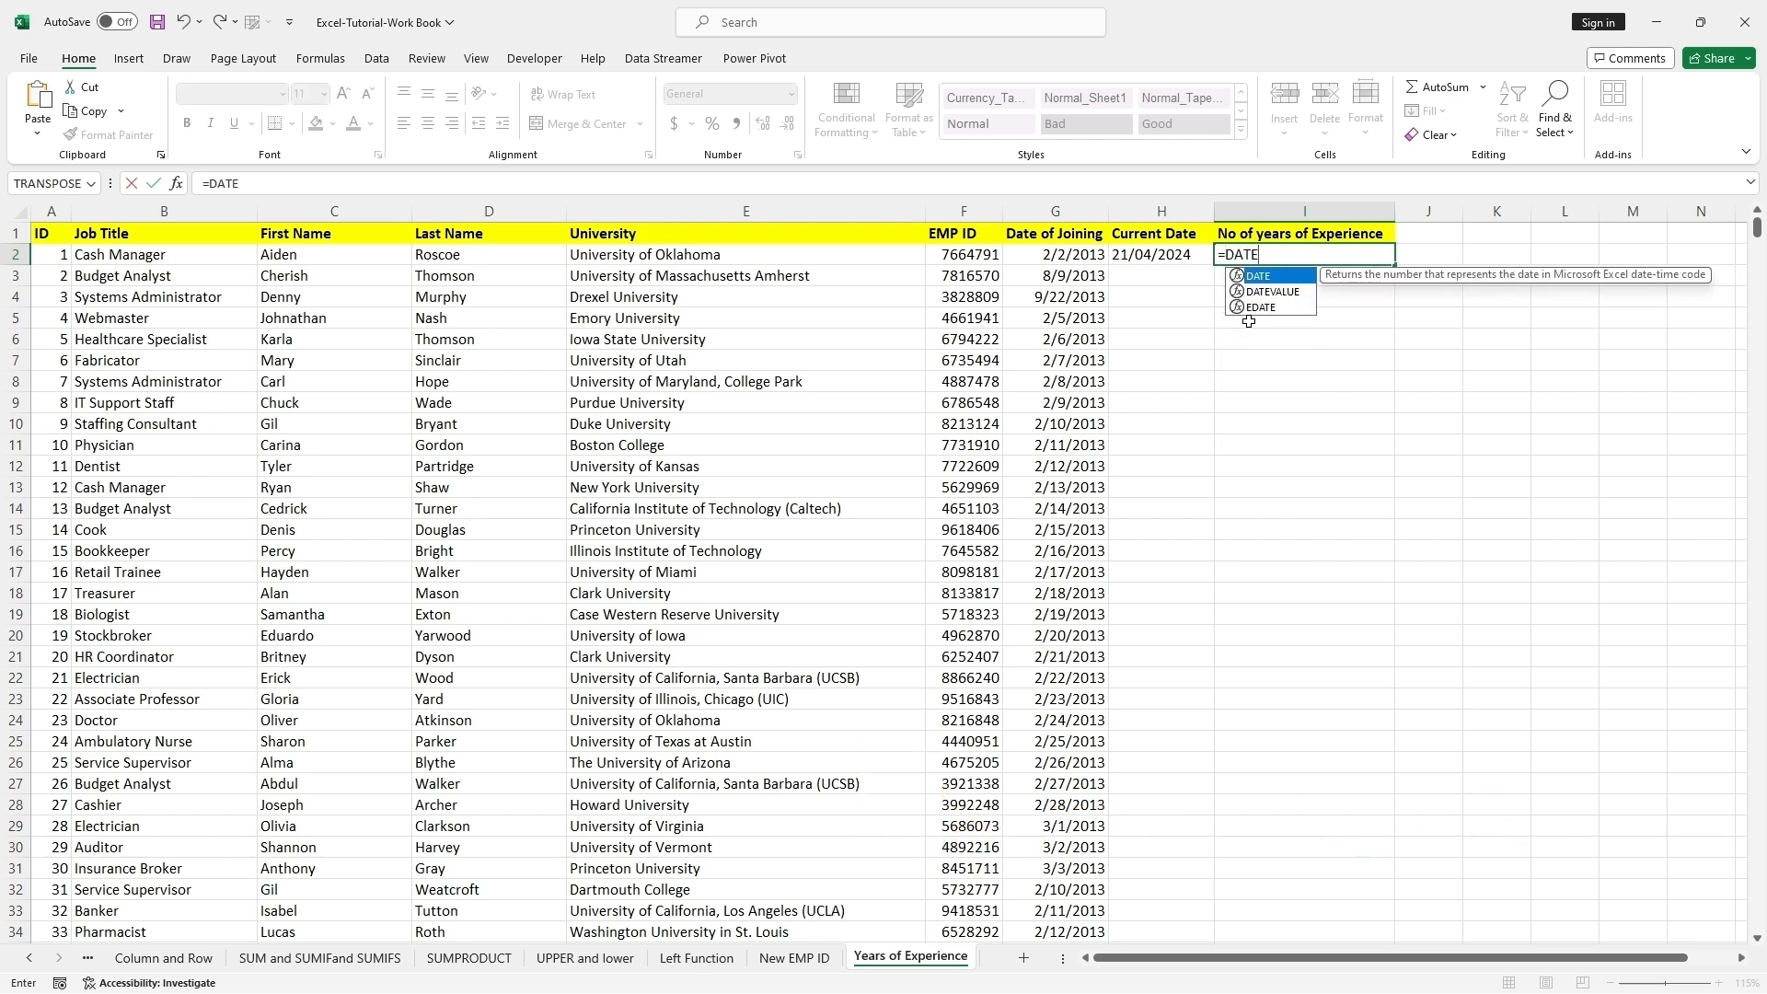
text(DIF)
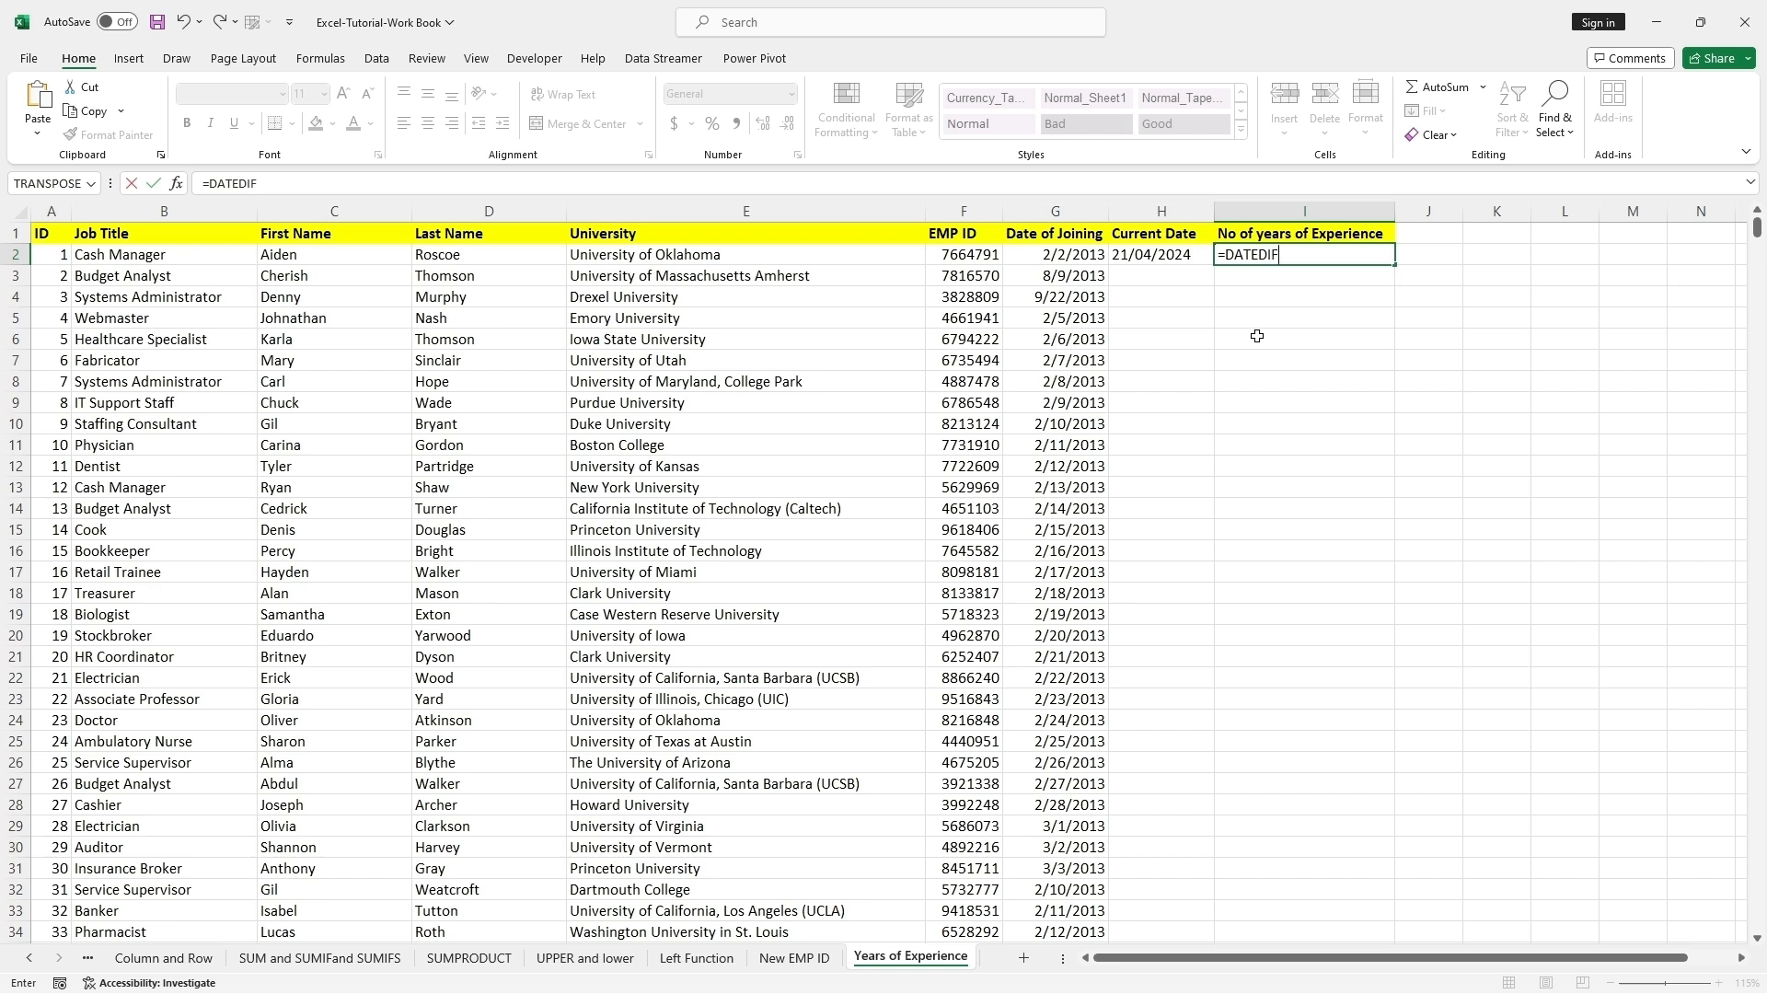
text(()
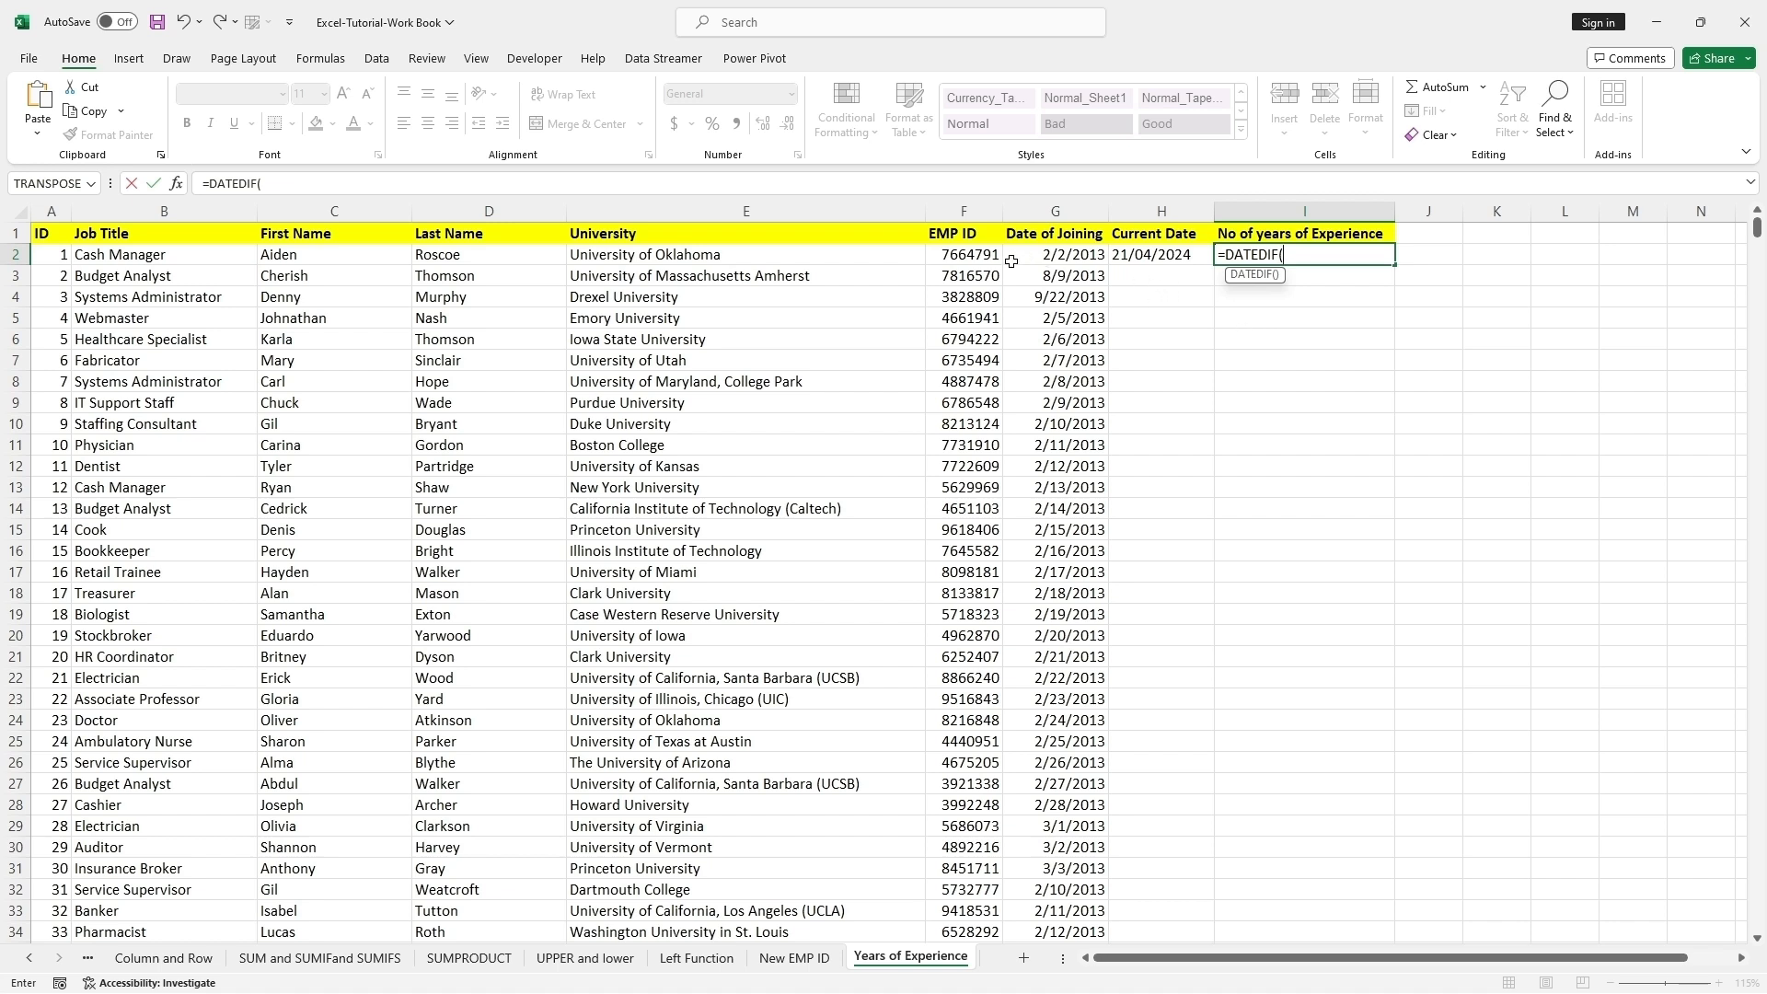
click(1059, 257)
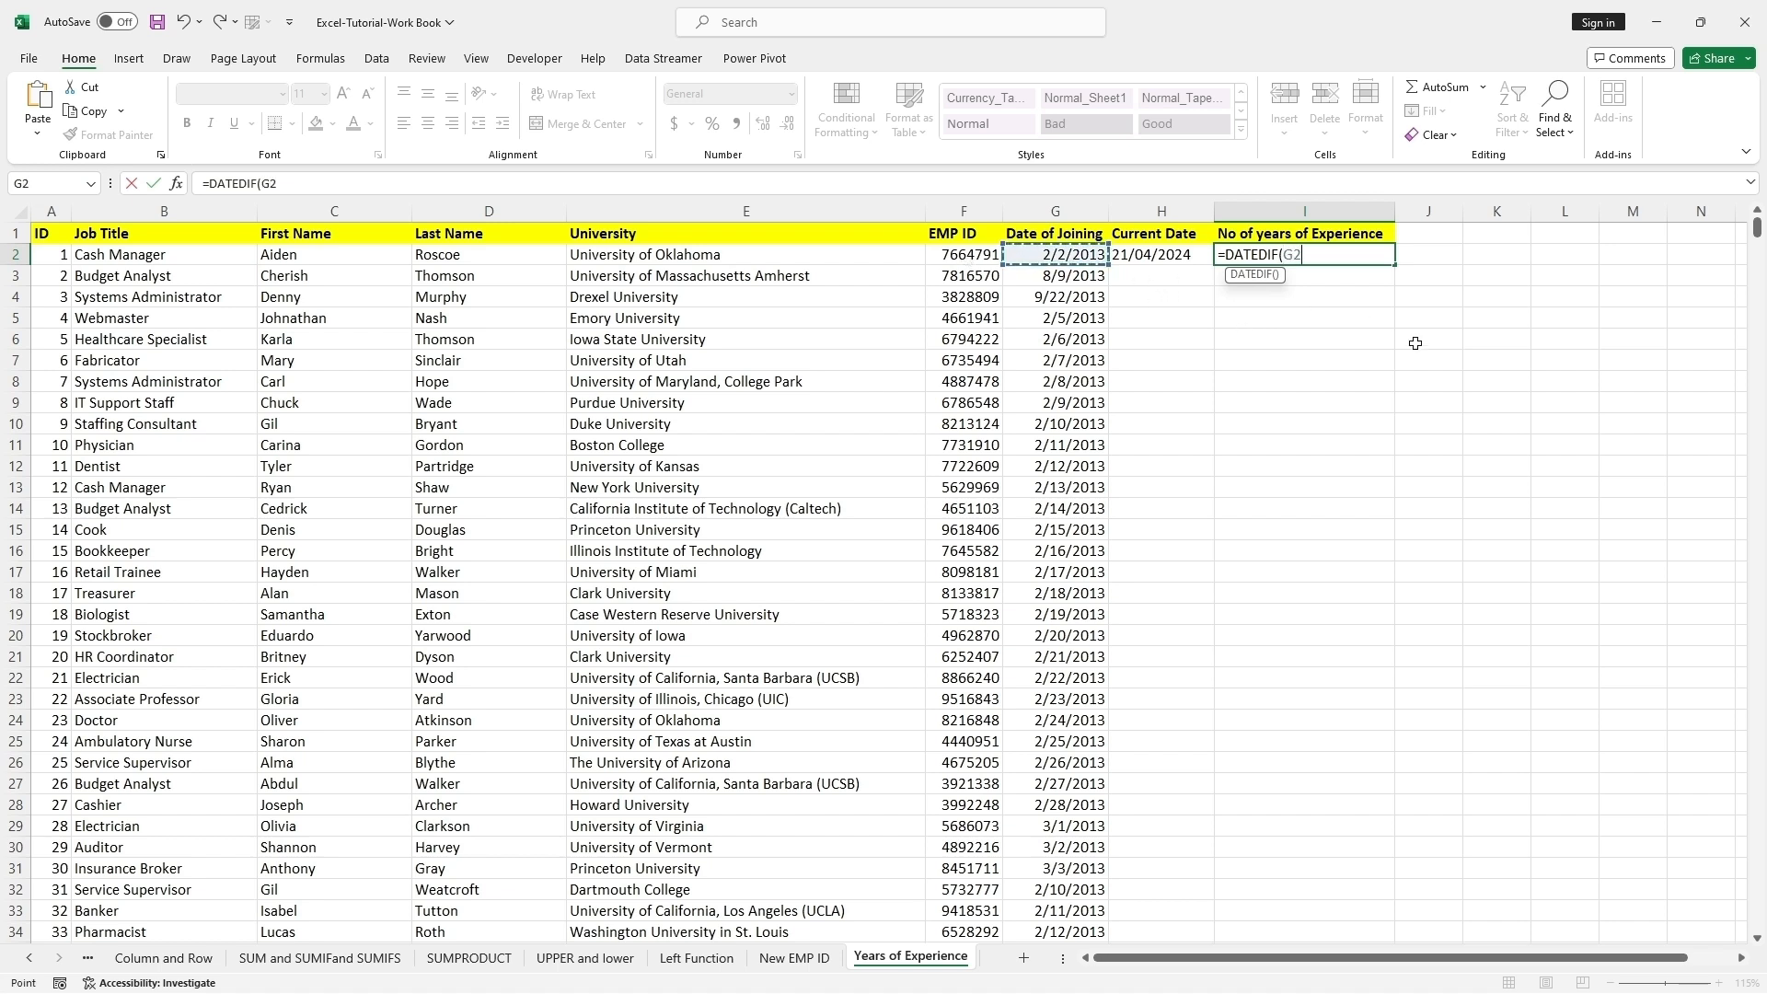
text(,)
click(1162, 259)
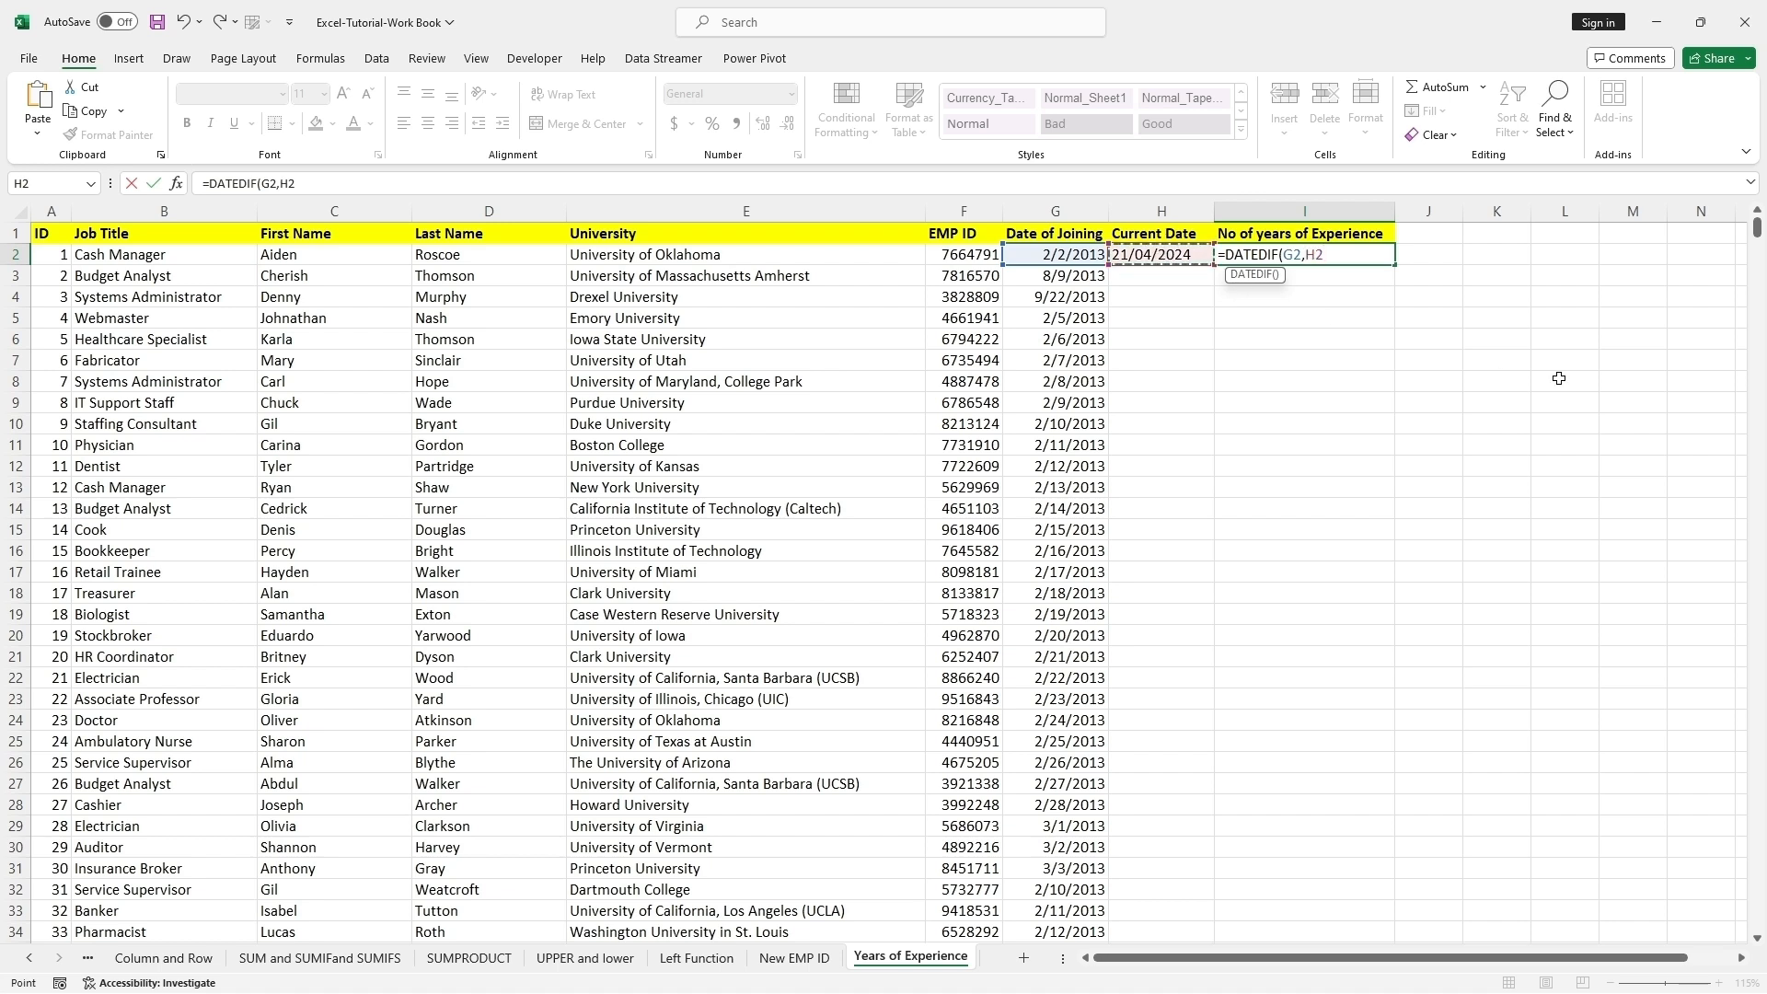
text(,"Y)
text())
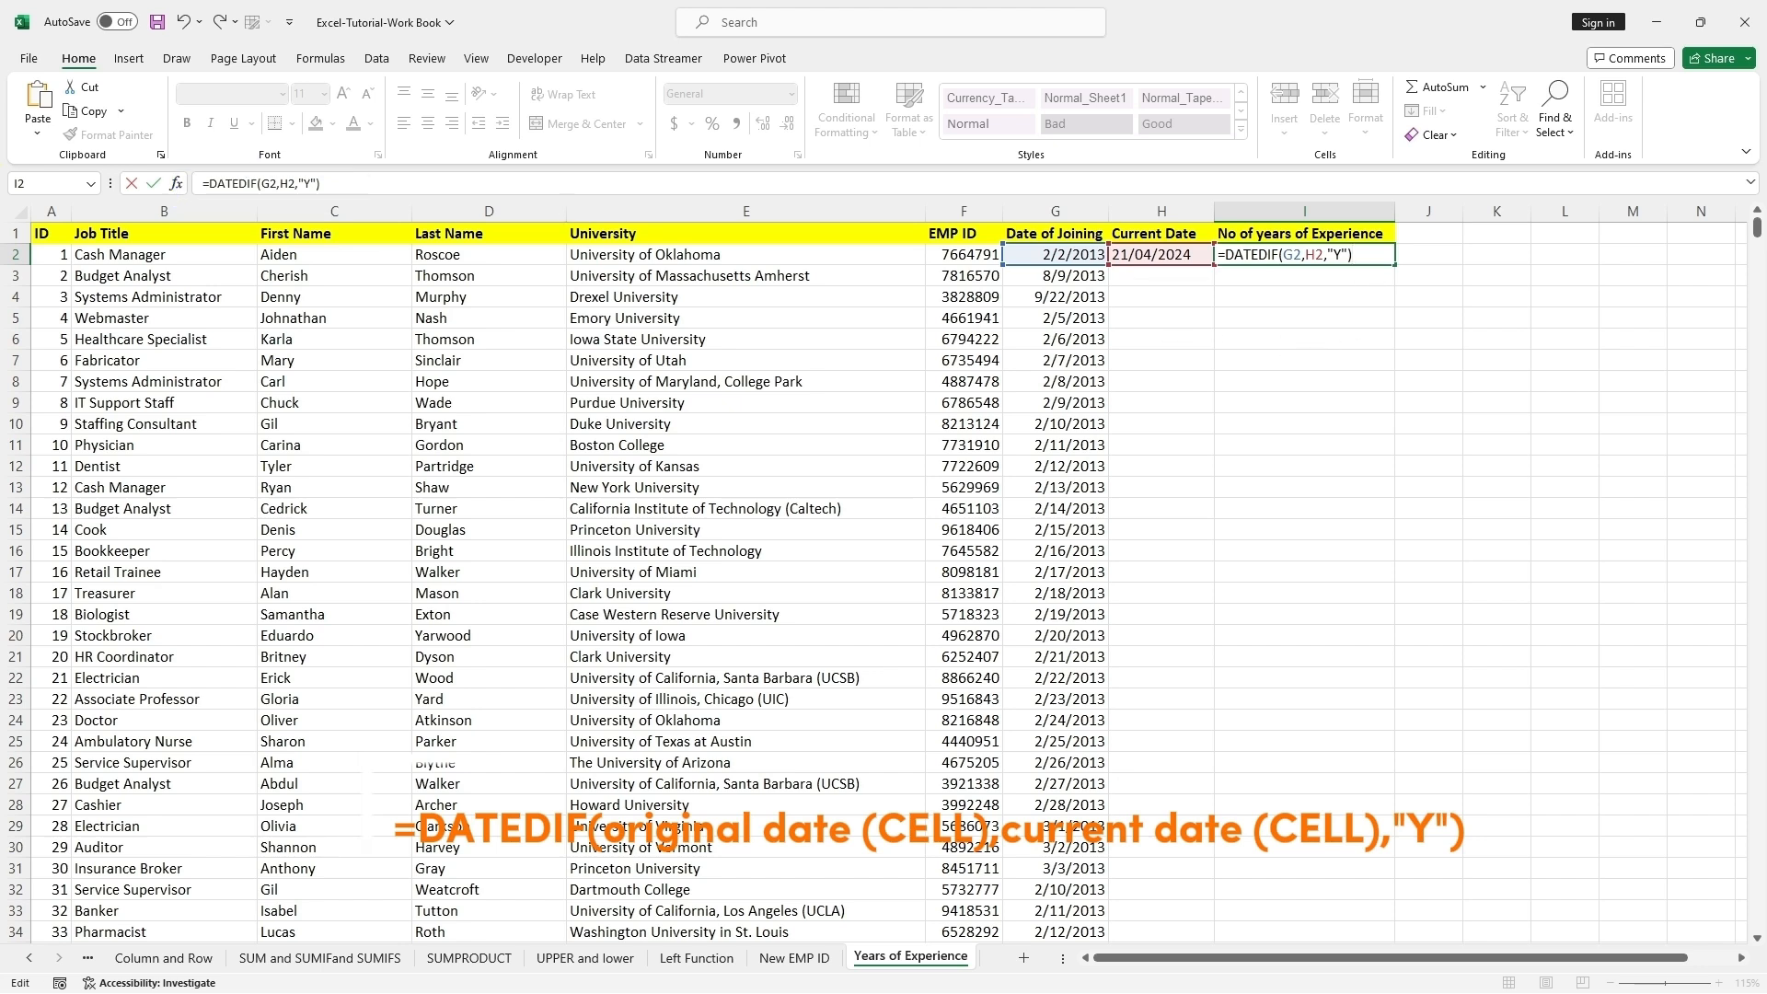
key(Return)
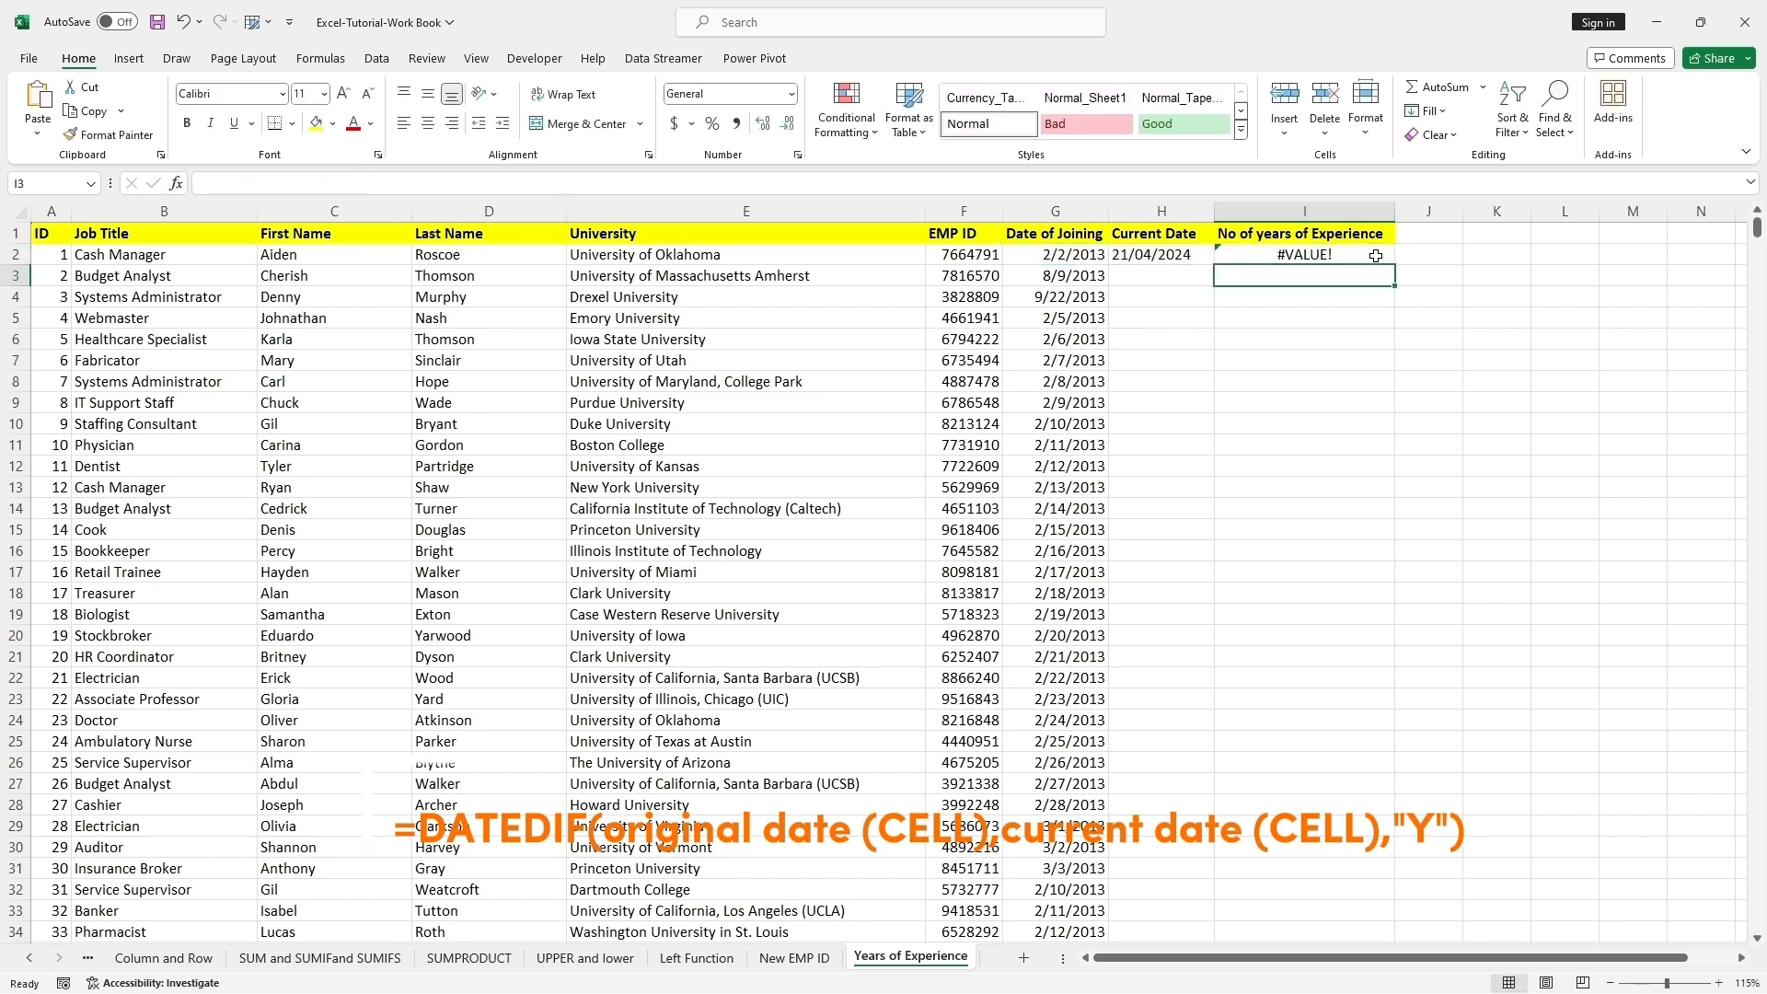
click(1295, 543)
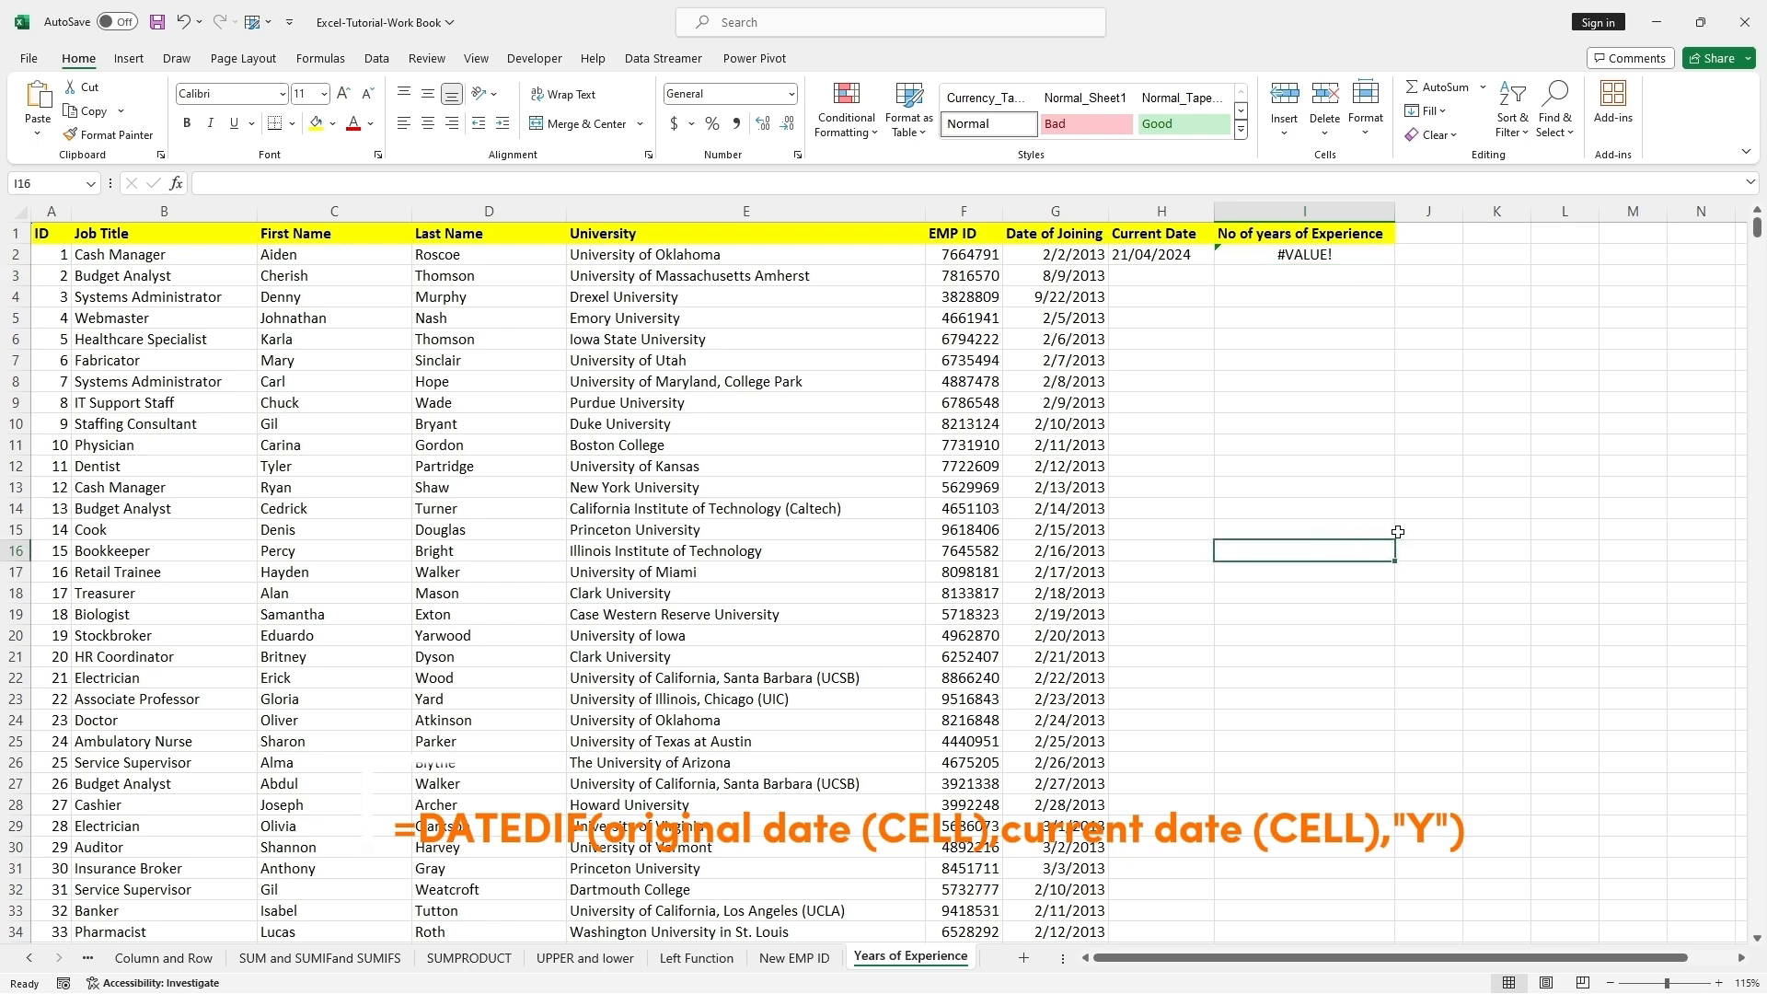
scroll(1397, 532, up, 2)
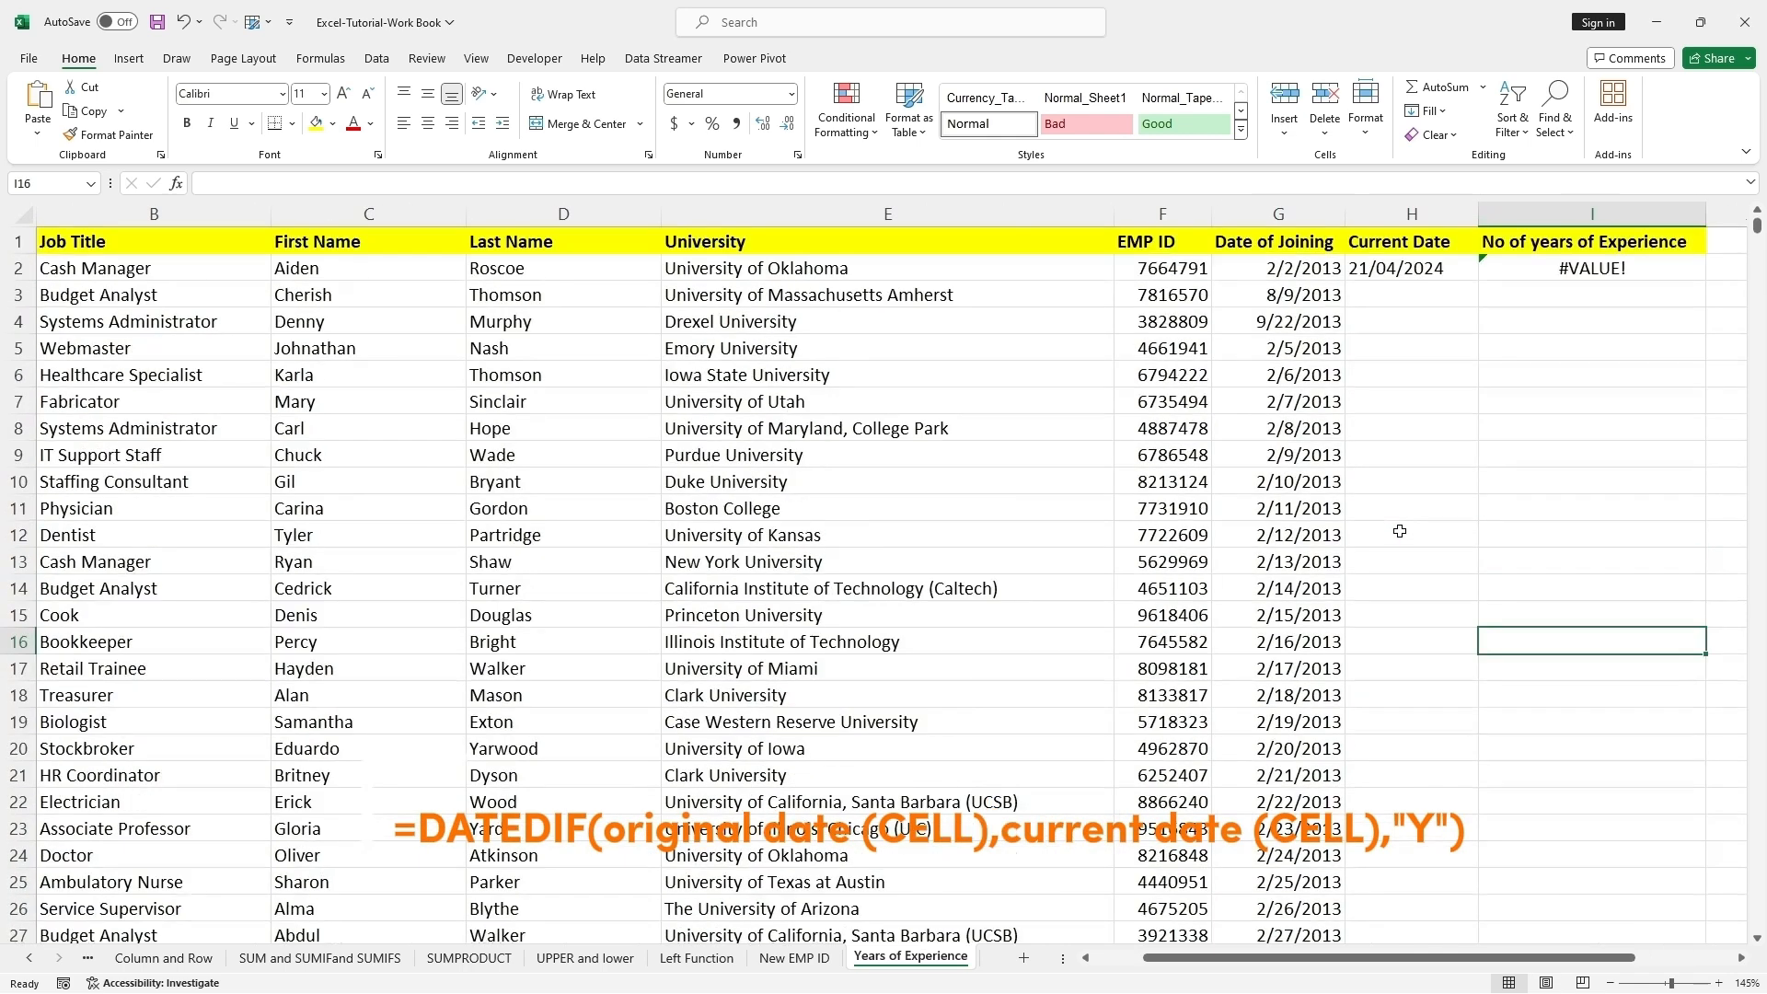
Inspect the formula in I2 and check the date format applied to G2, leaving the format unchanged
click(1588, 273)
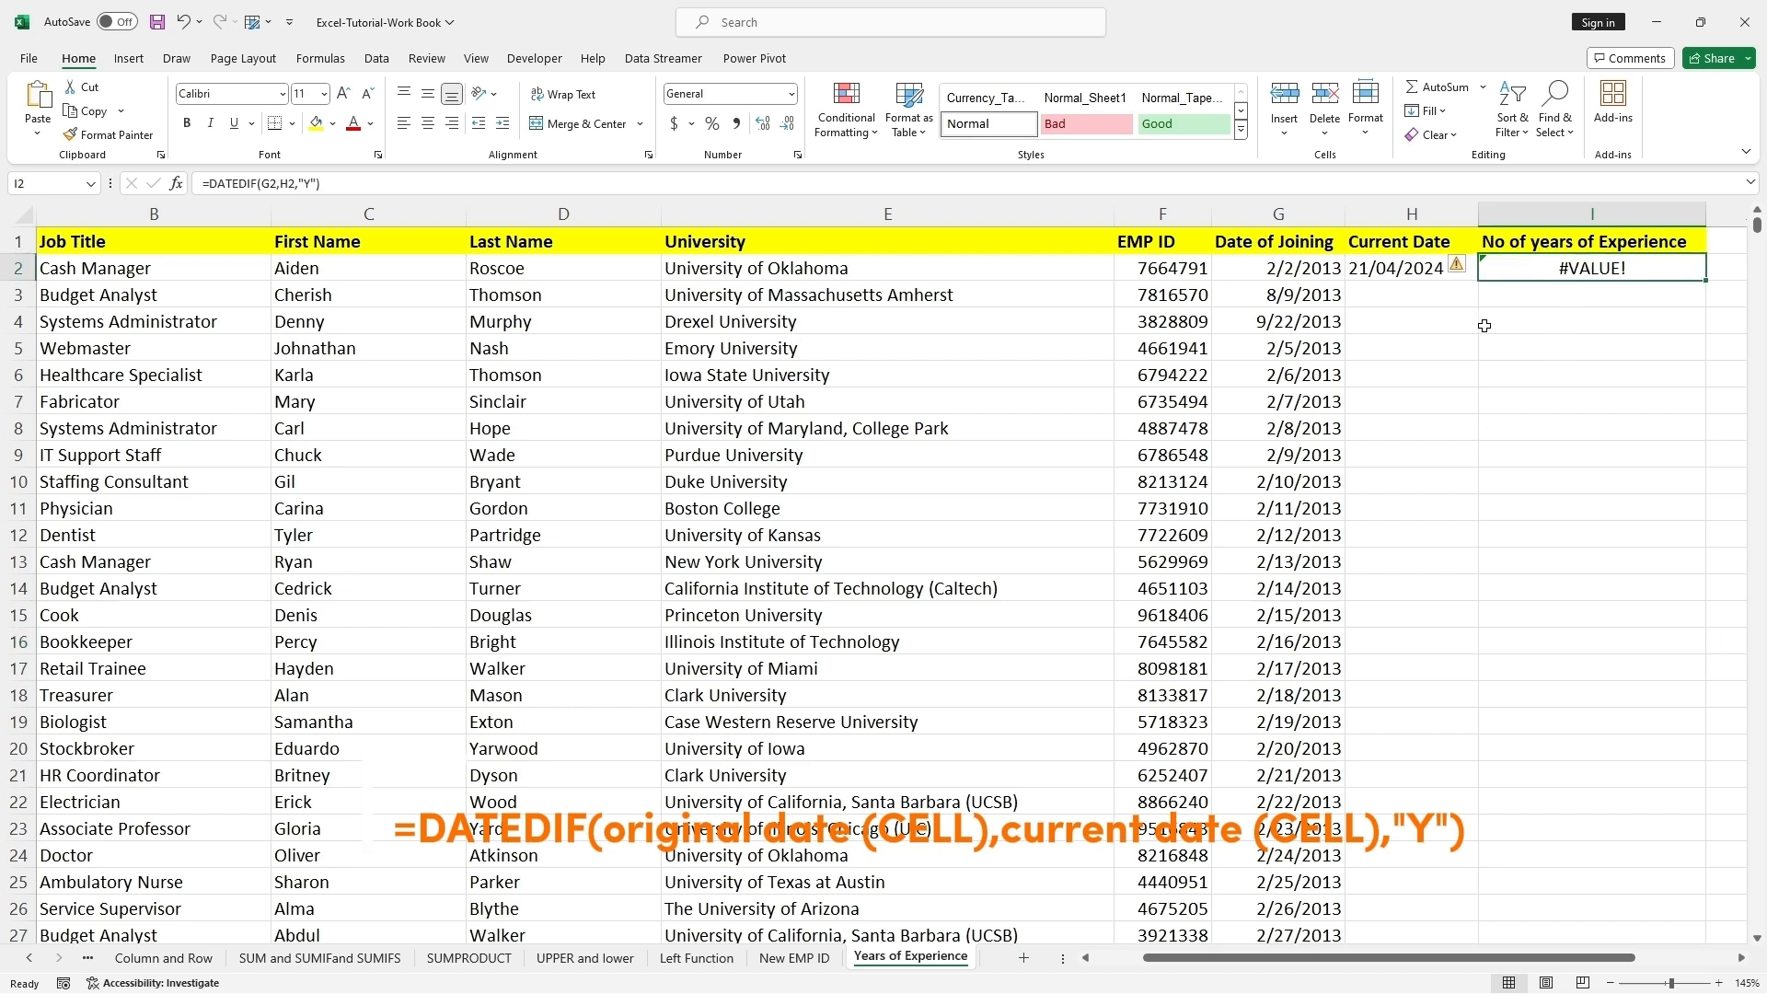
click(1322, 272)
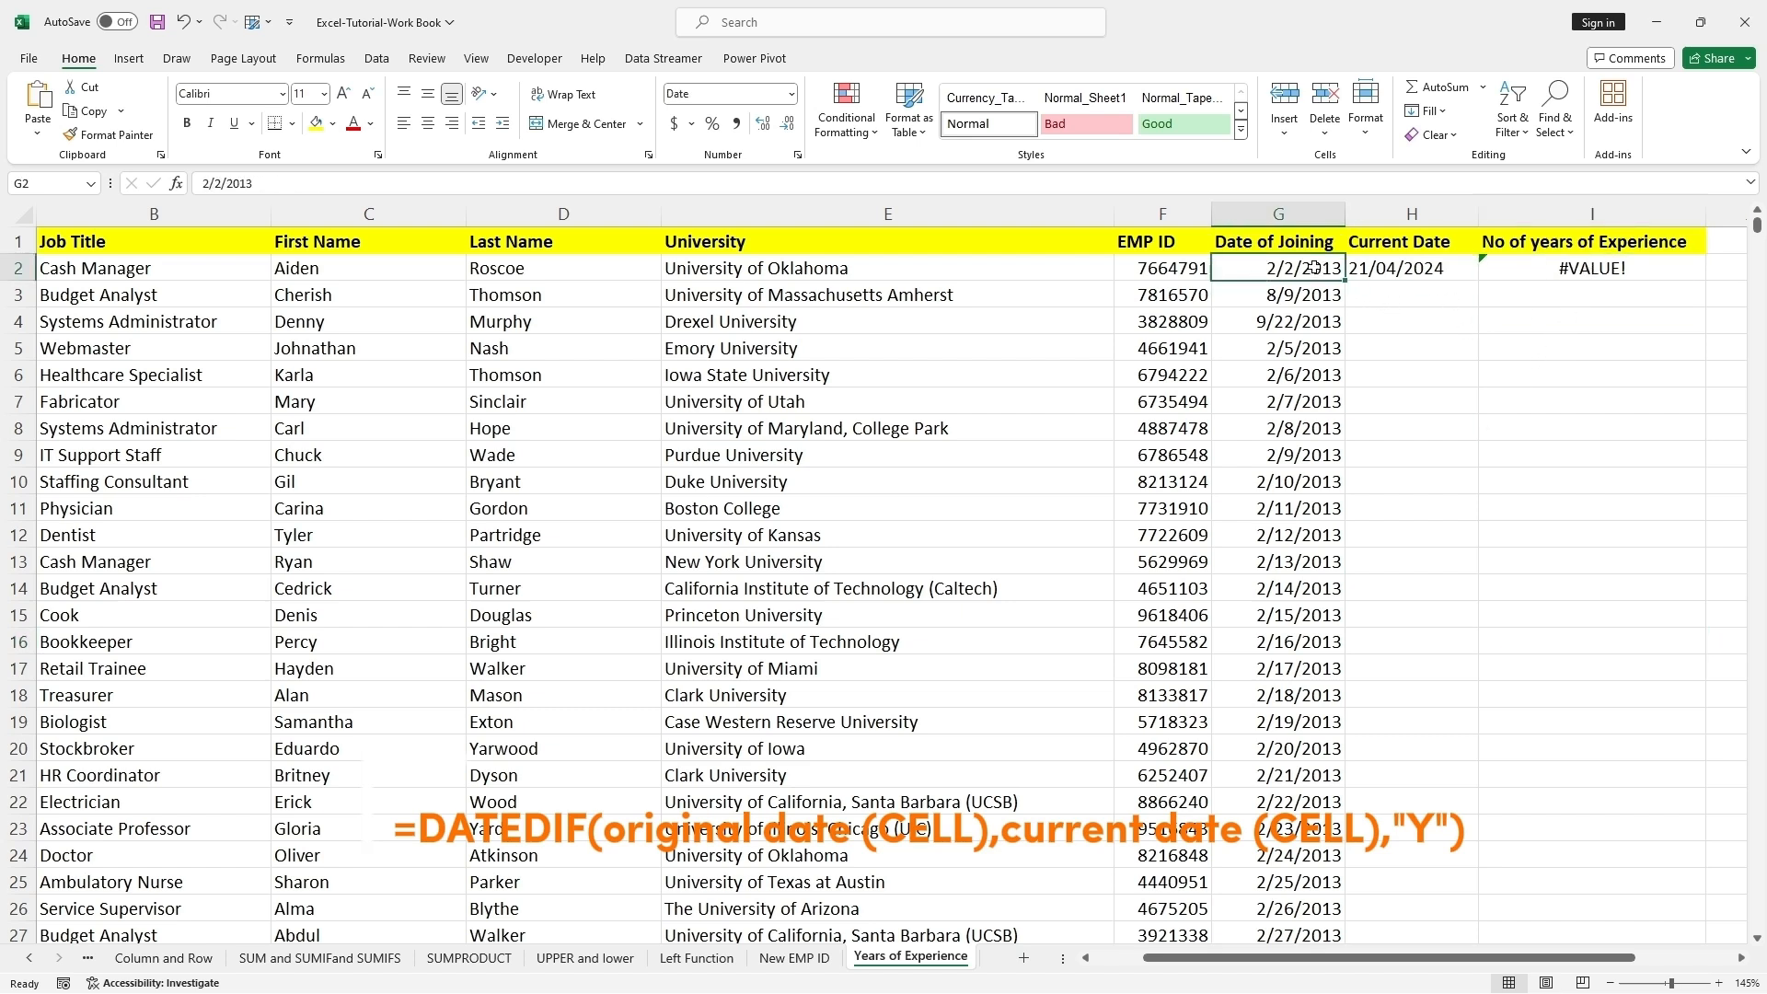
right_click(1323, 273)
click(1385, 720)
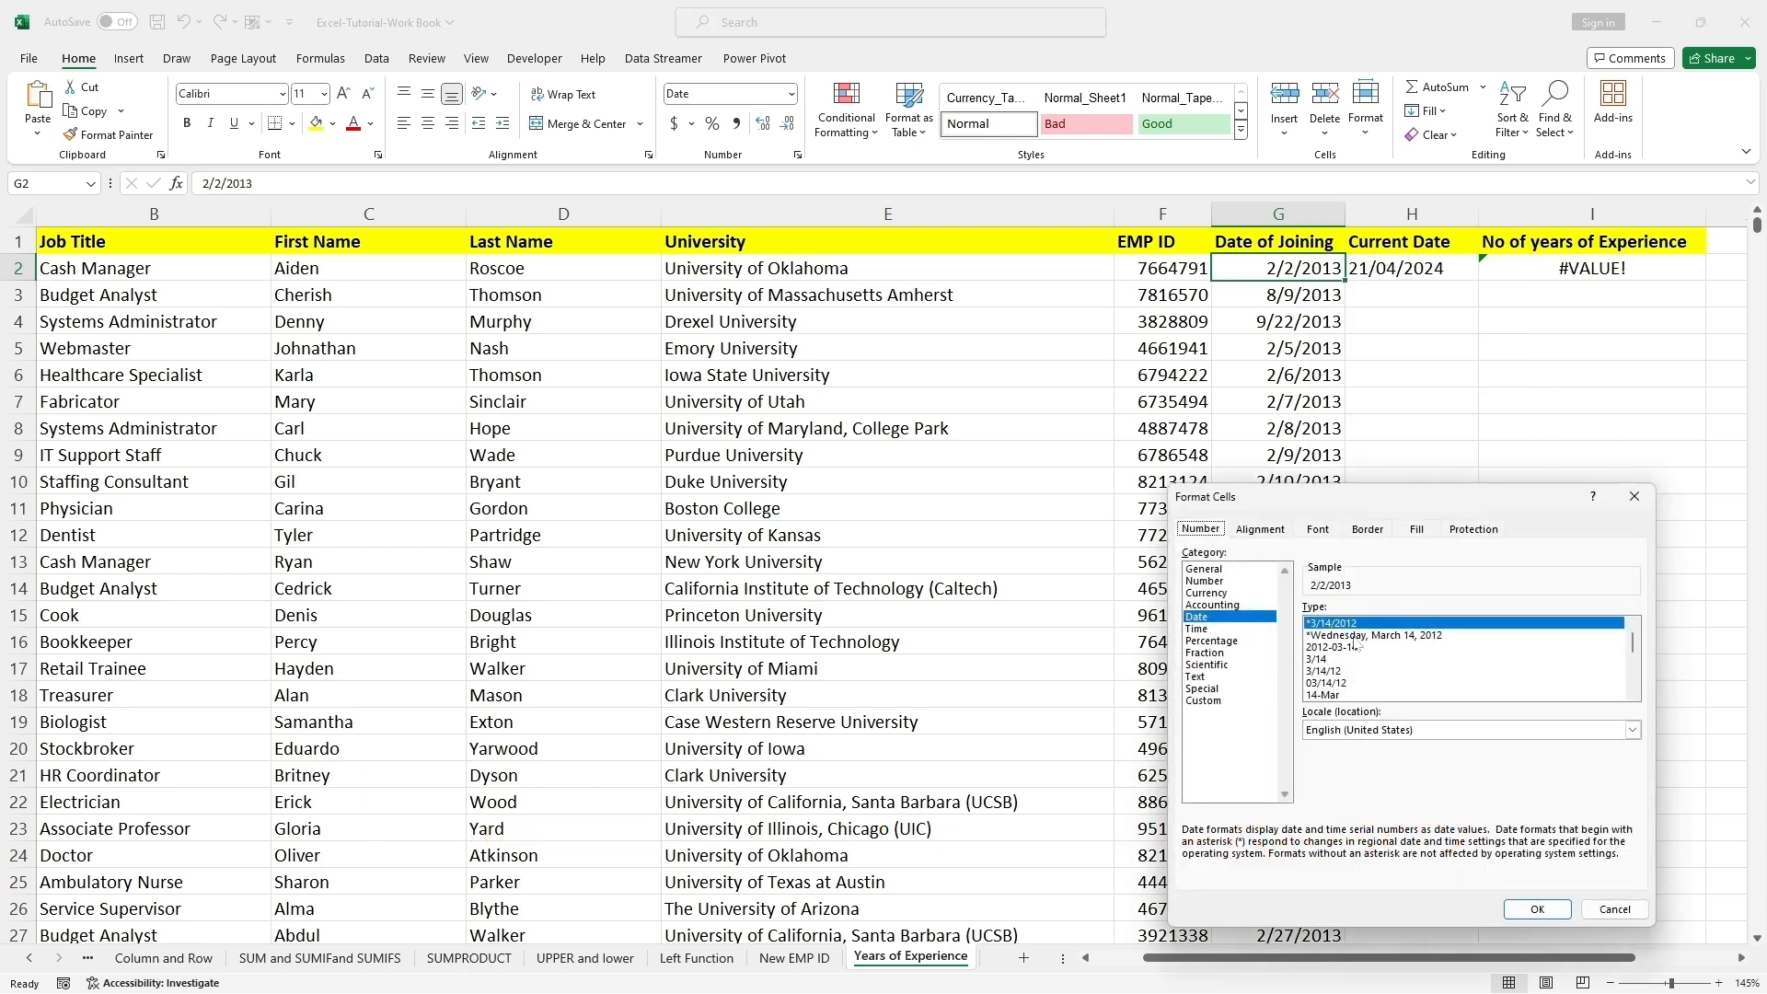
click(1614, 908)
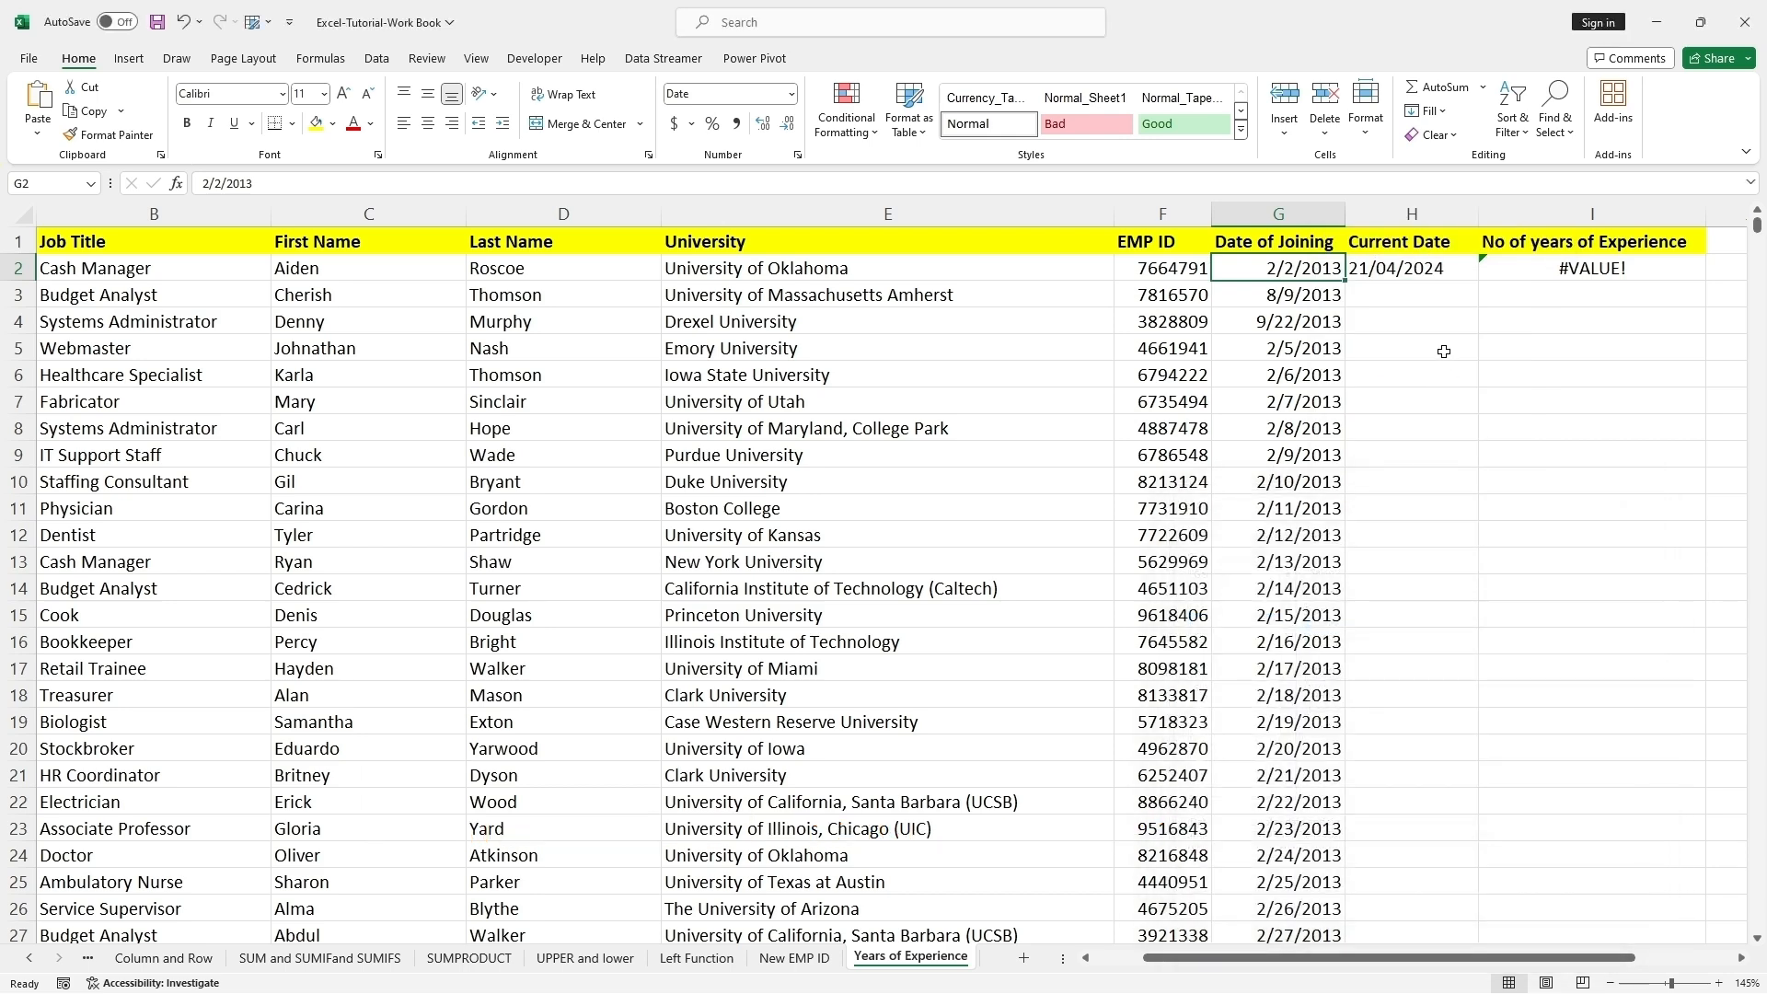
Change the current date in H2 to 04/21/2024 so it follows the month/day/year order of the Date of Joining column
click(1402, 266)
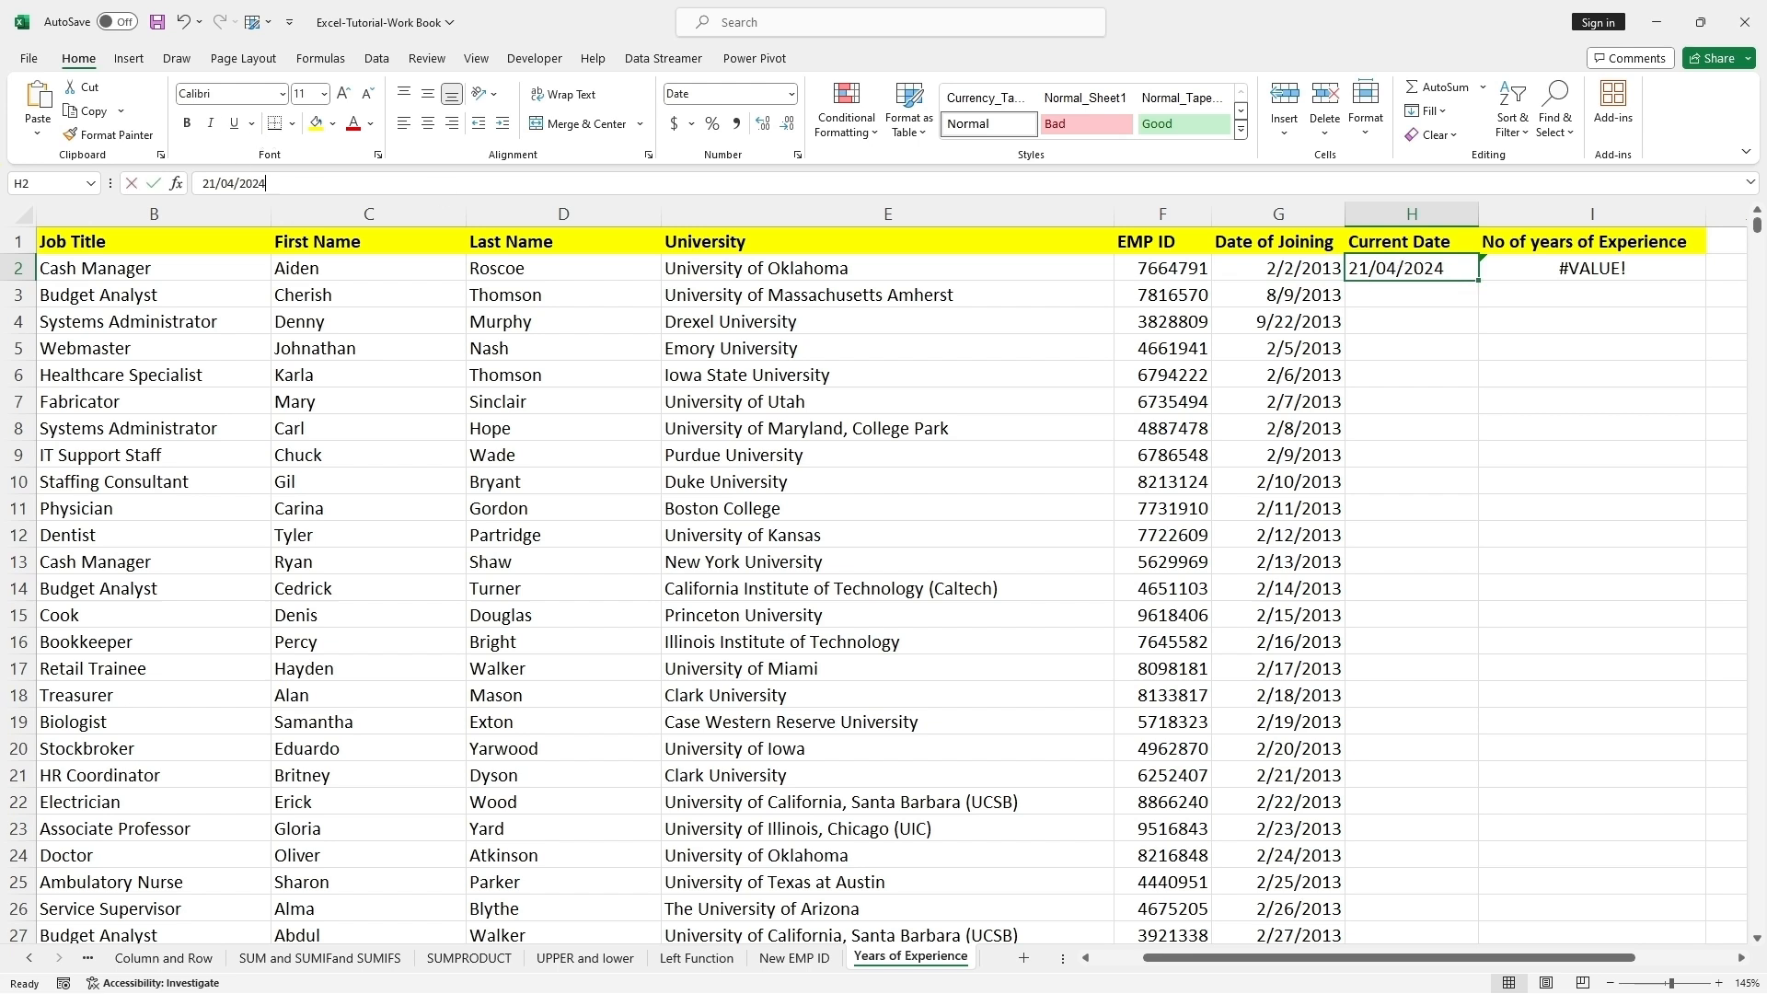
click(203, 183)
key(Delete)
key(Delete)
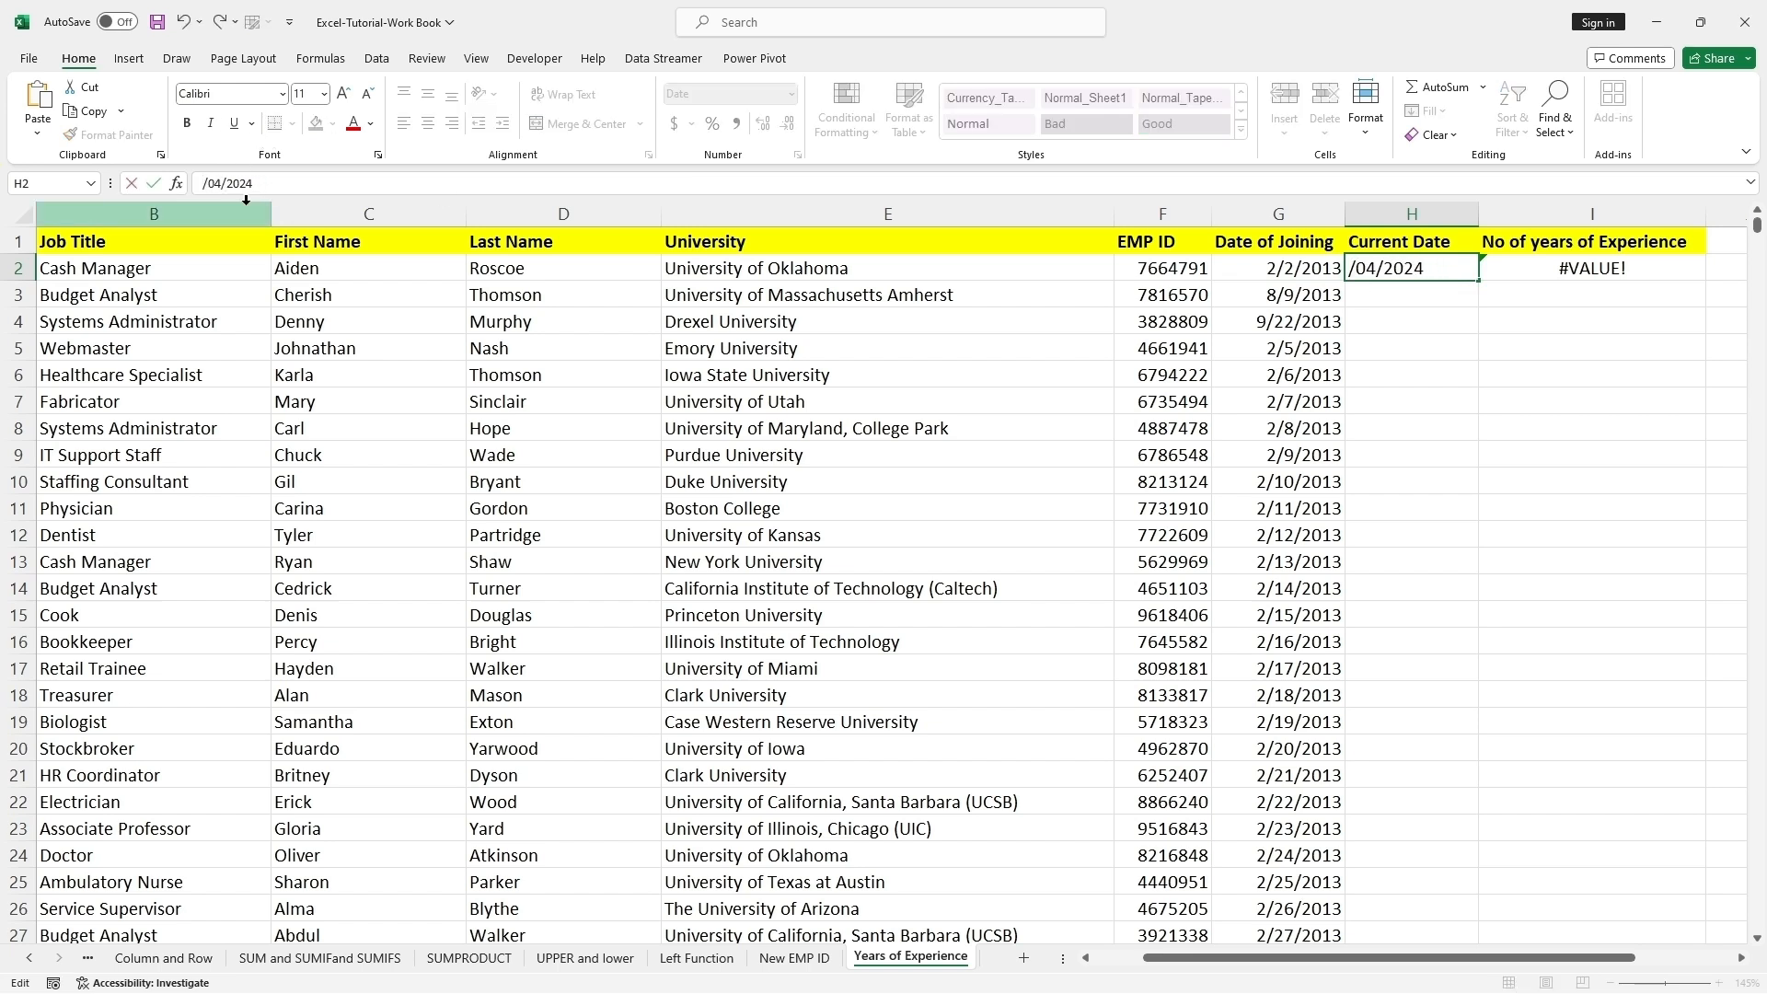
text(04)
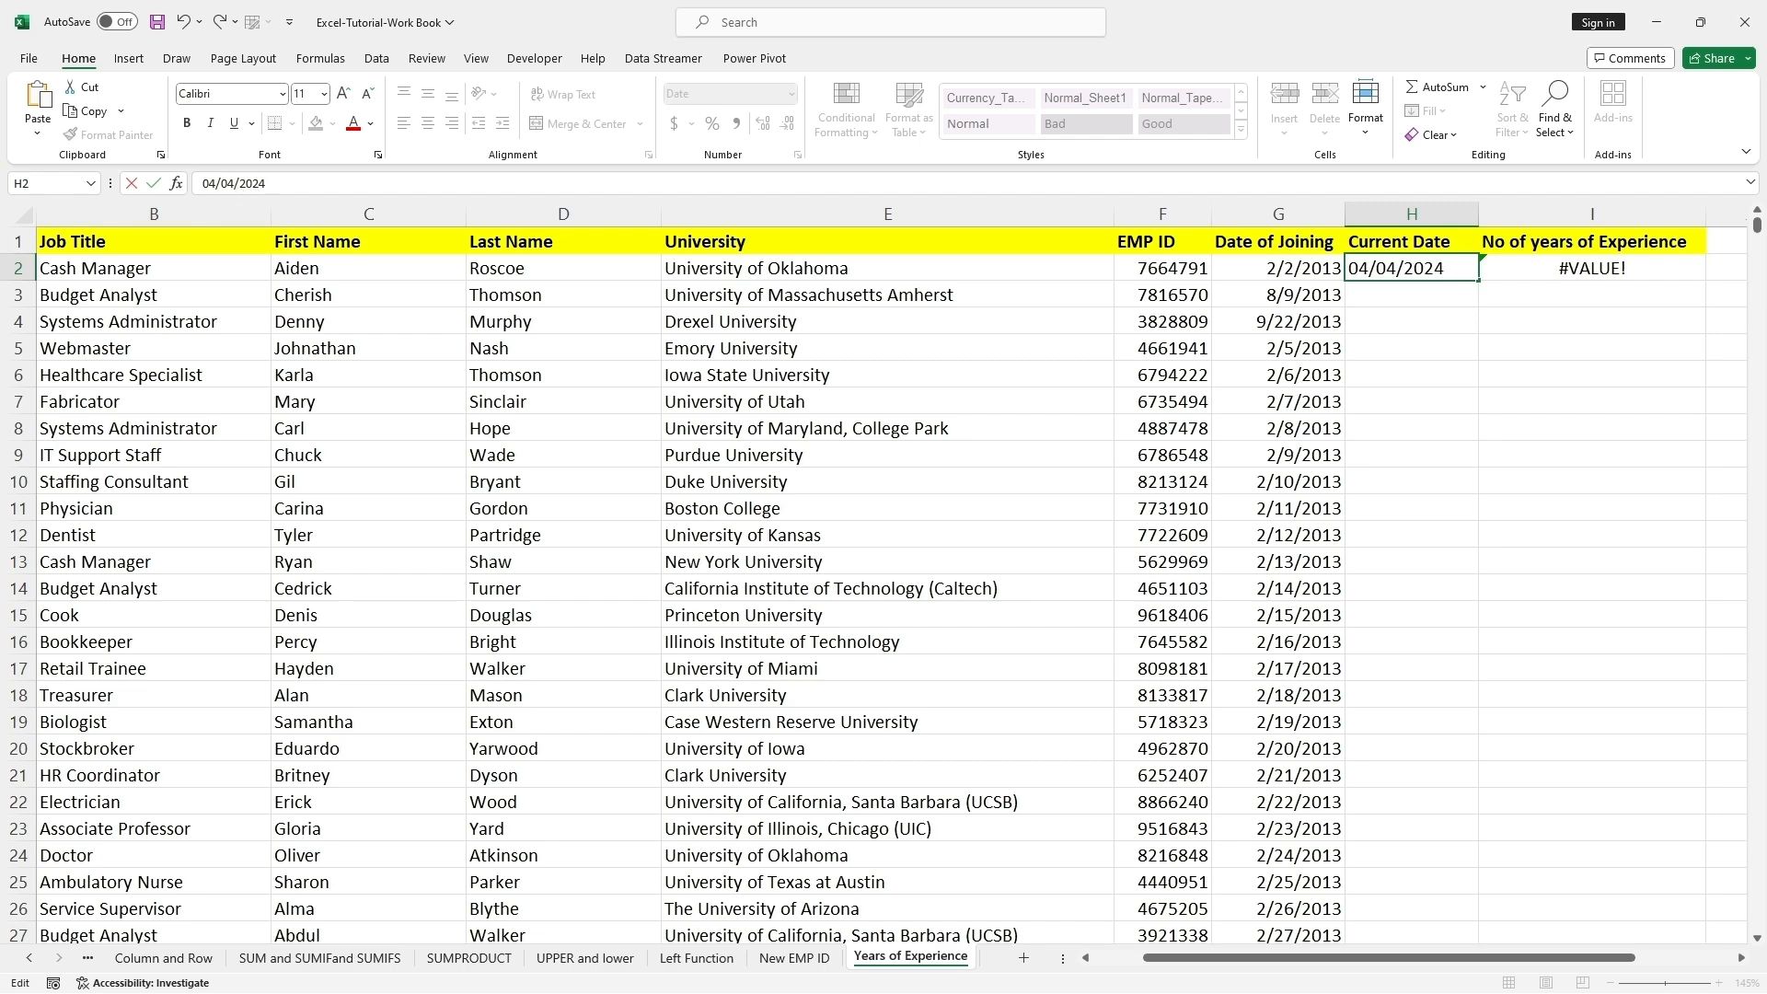
key(Right)
key(Delete)
key(Delete)
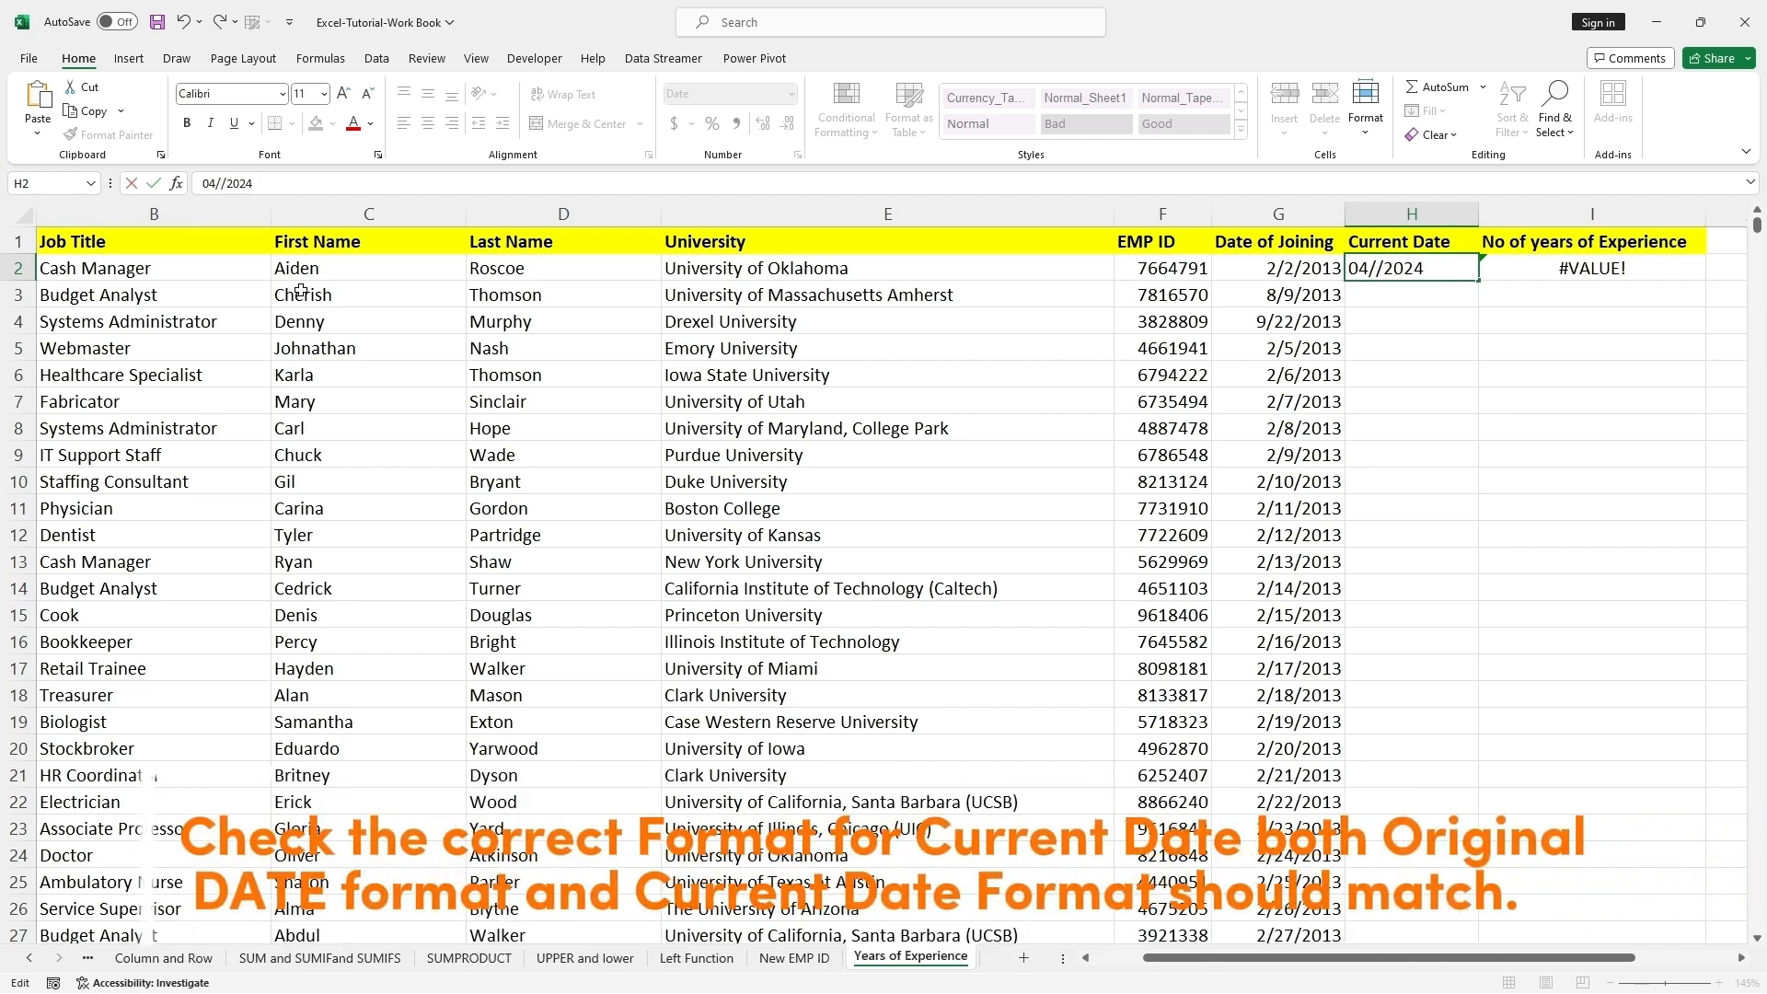
text(21)
key(Return)
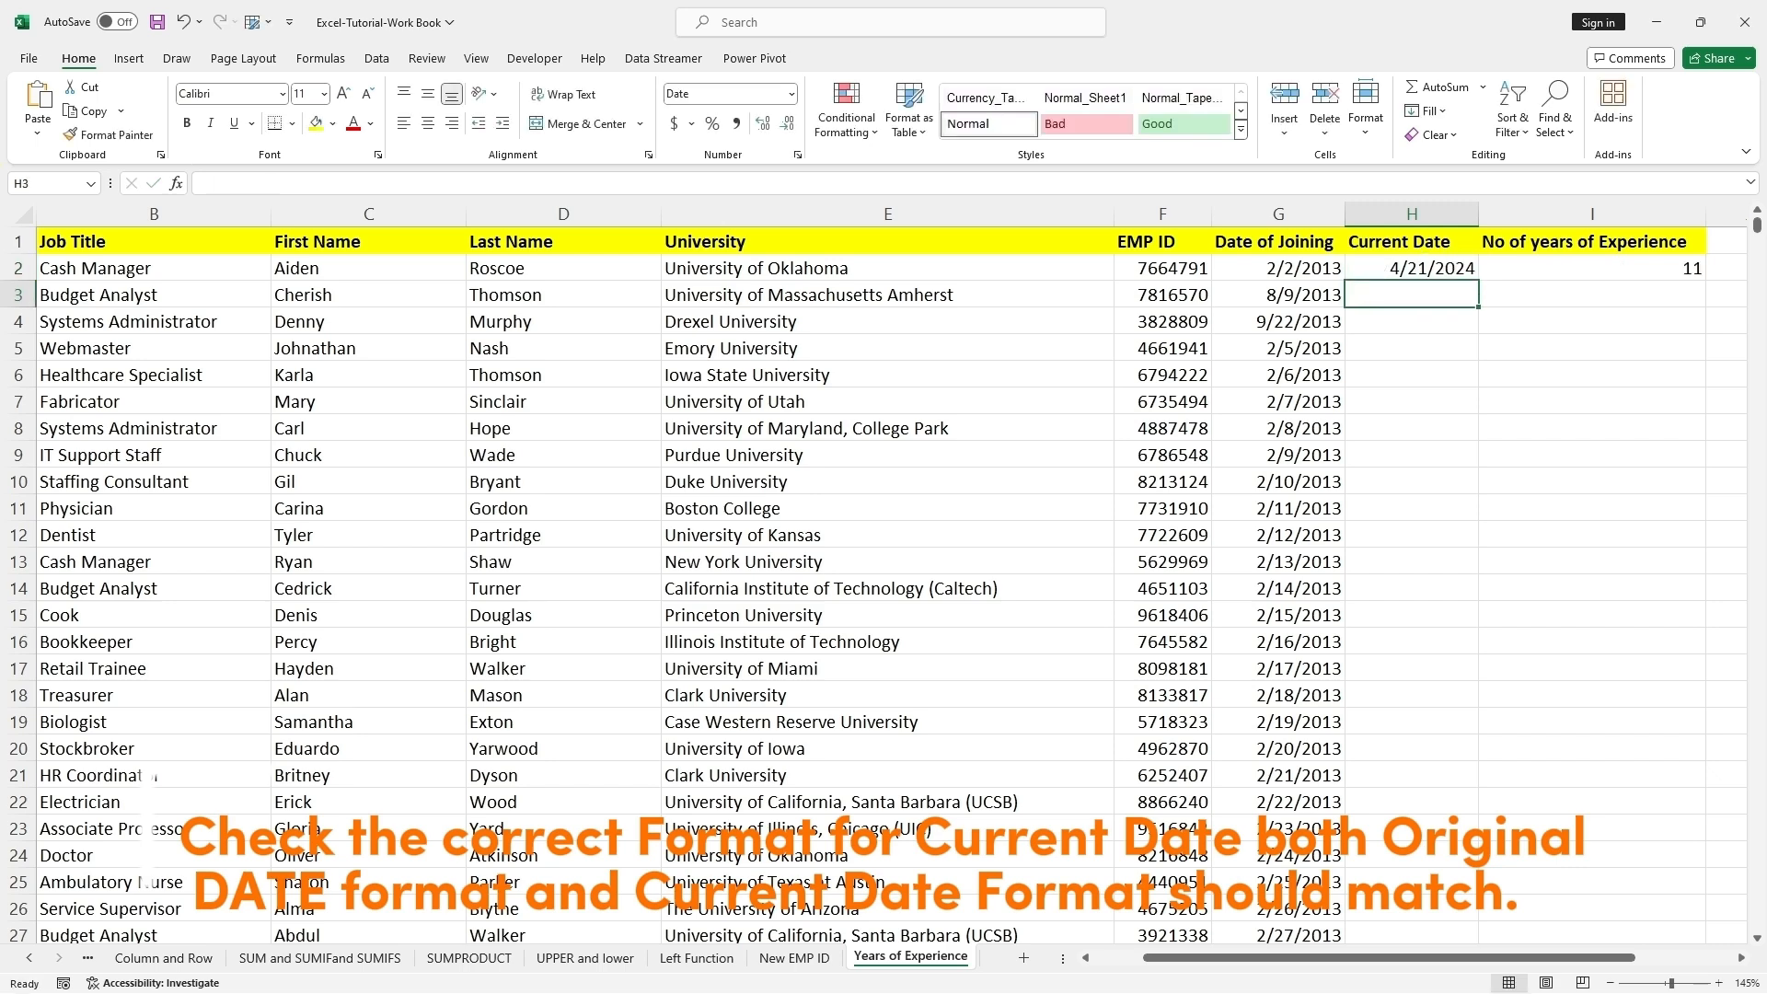
click(1467, 431)
click(1617, 265)
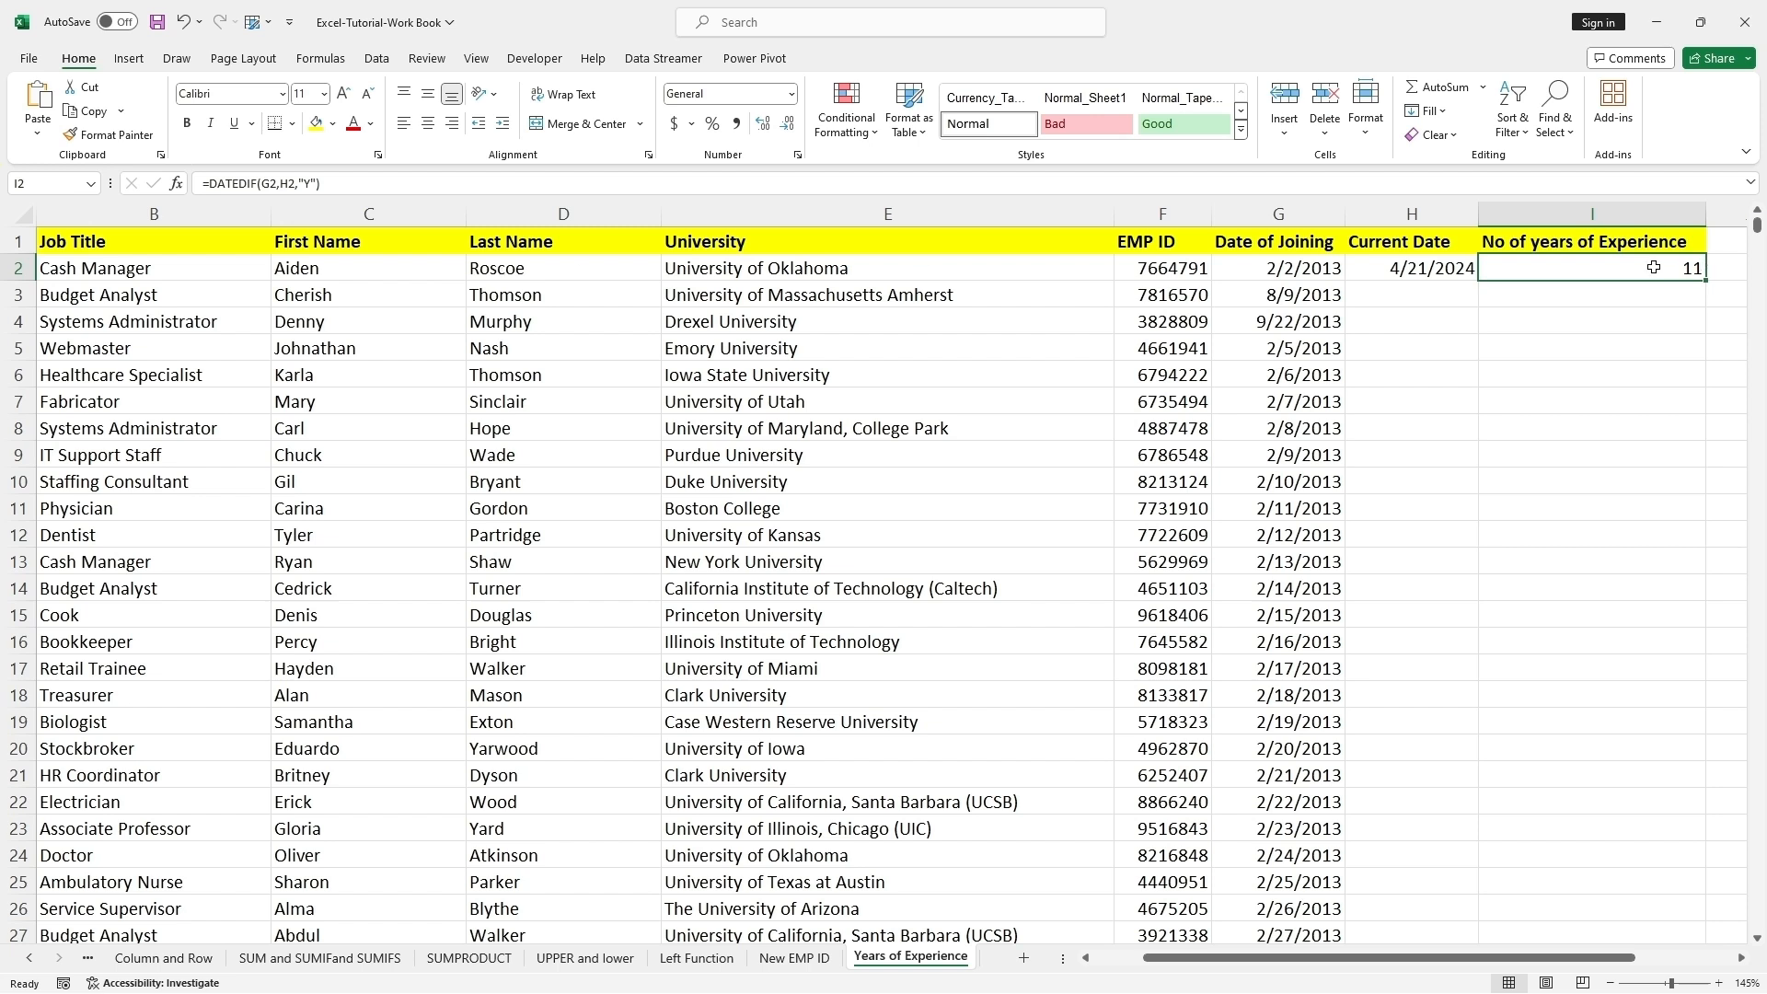
Fill the current date from H2 down to H16 as copied cells, so every row has the same date
click(1414, 270)
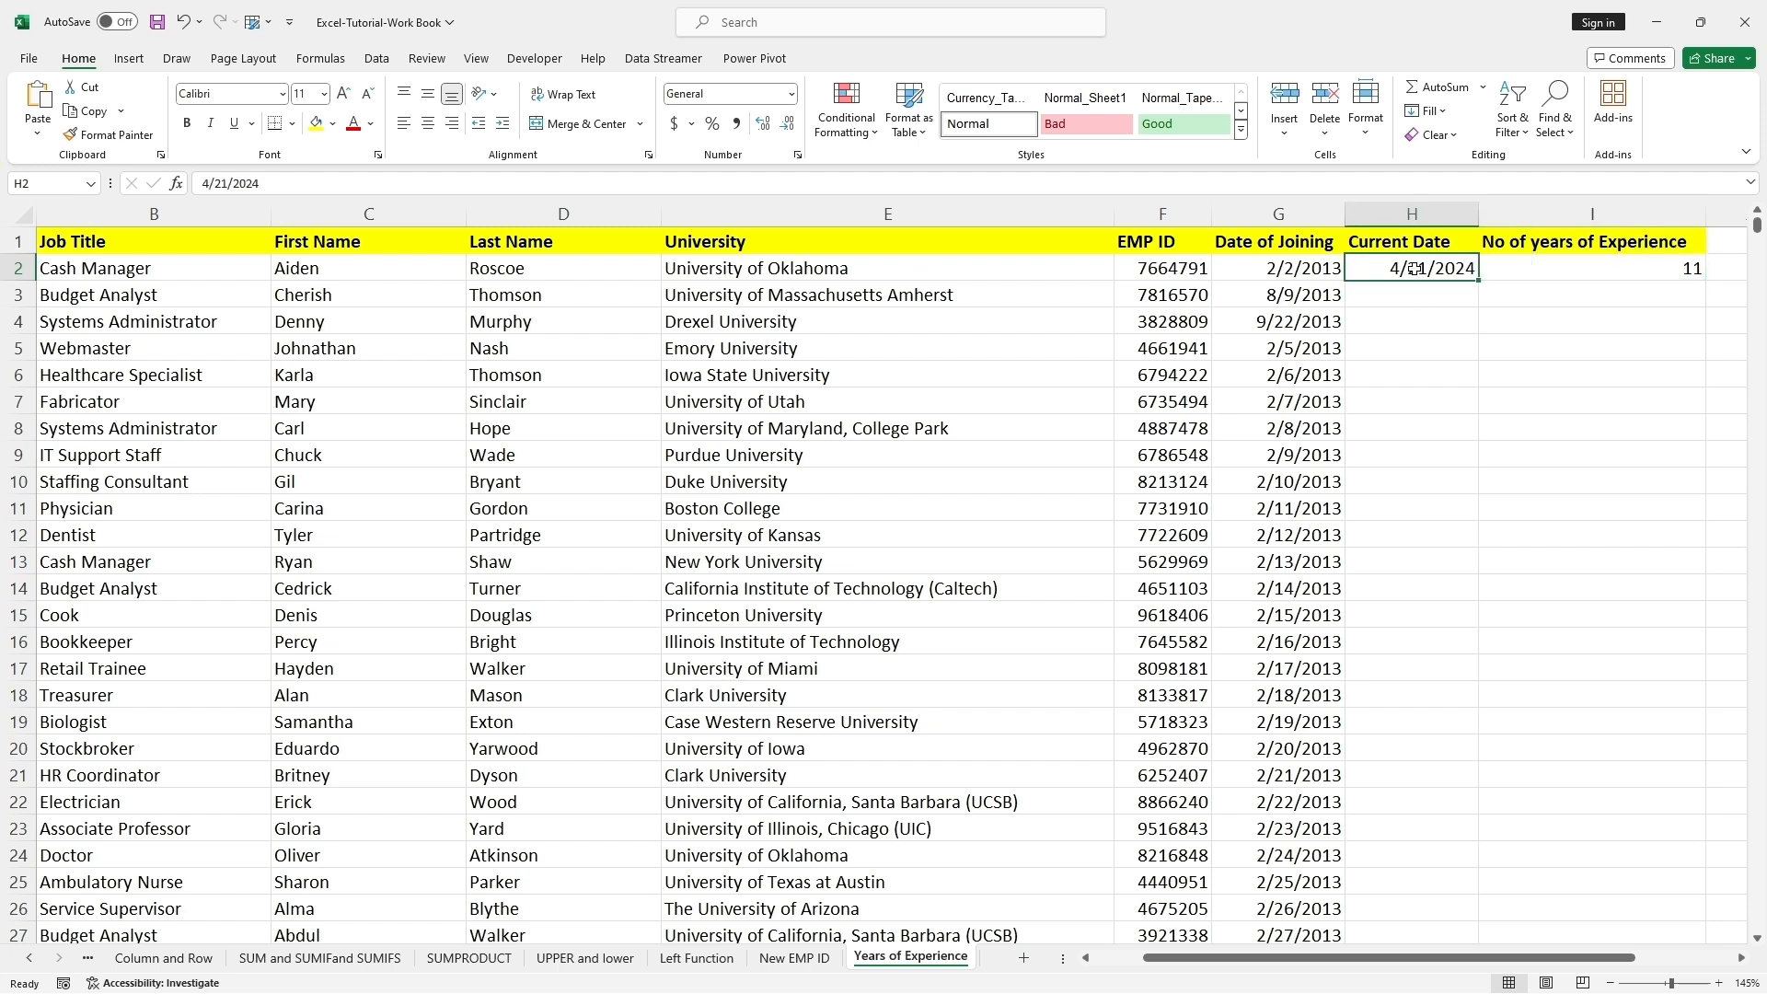
drag(1479, 281, 1476, 645)
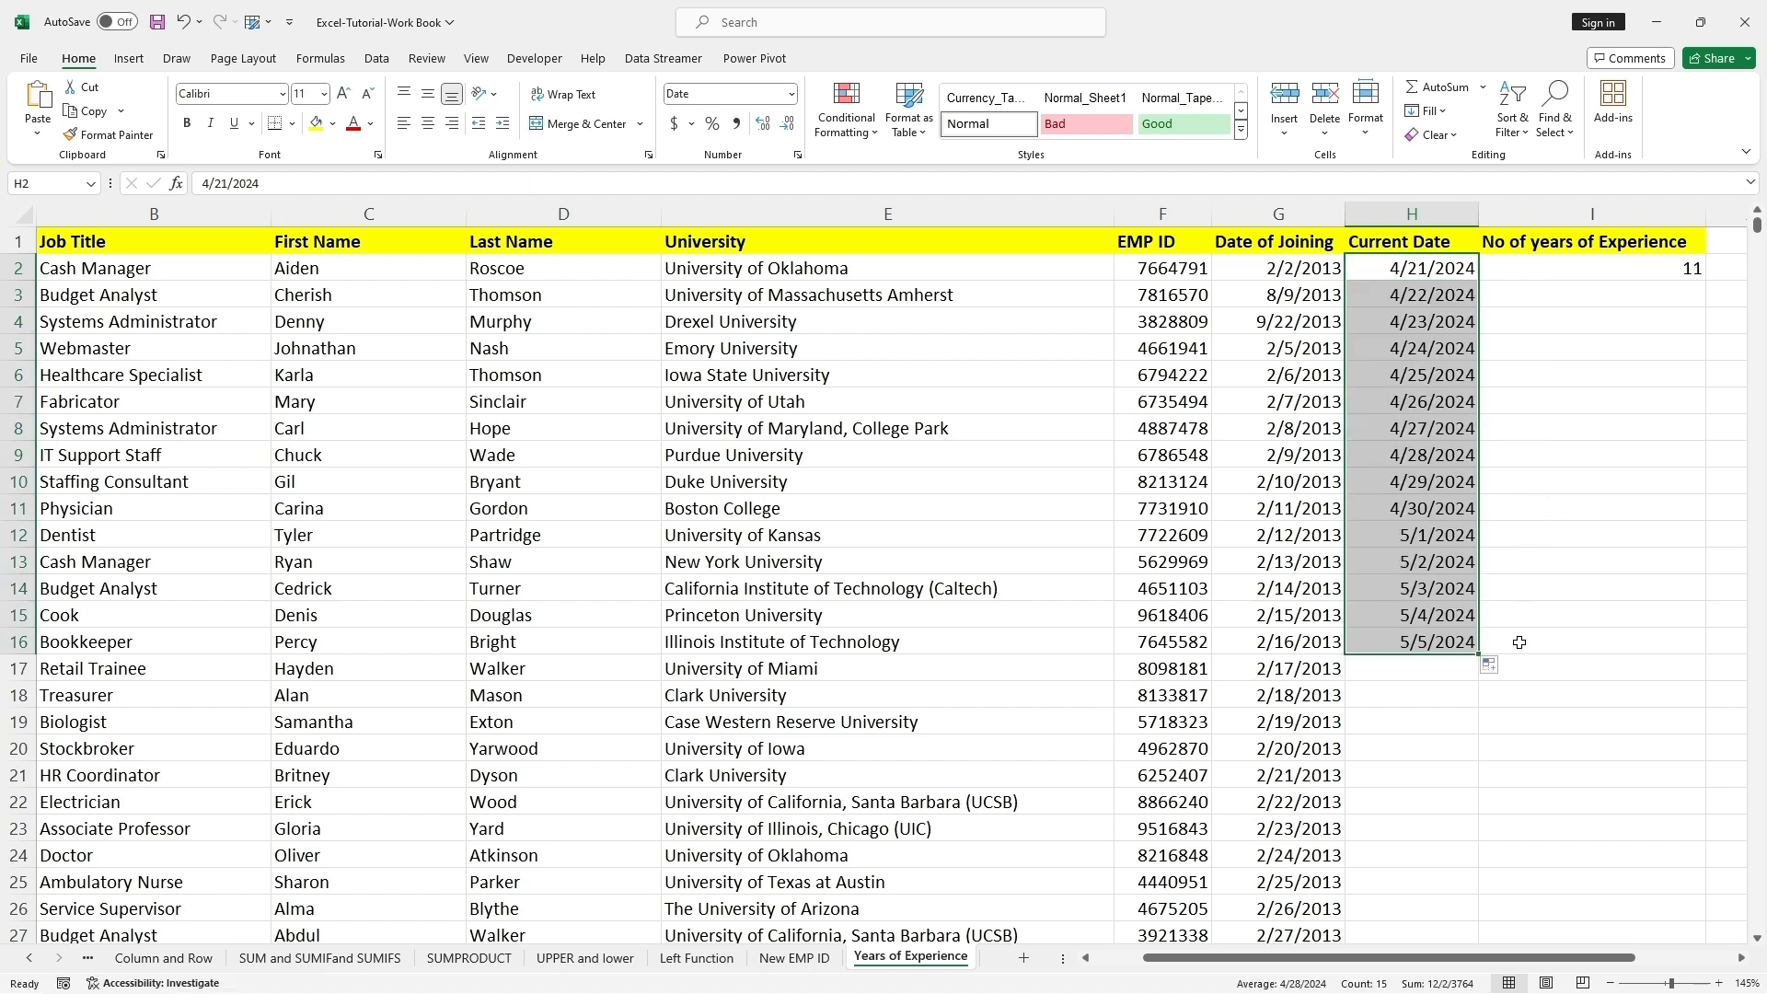
click(1492, 666)
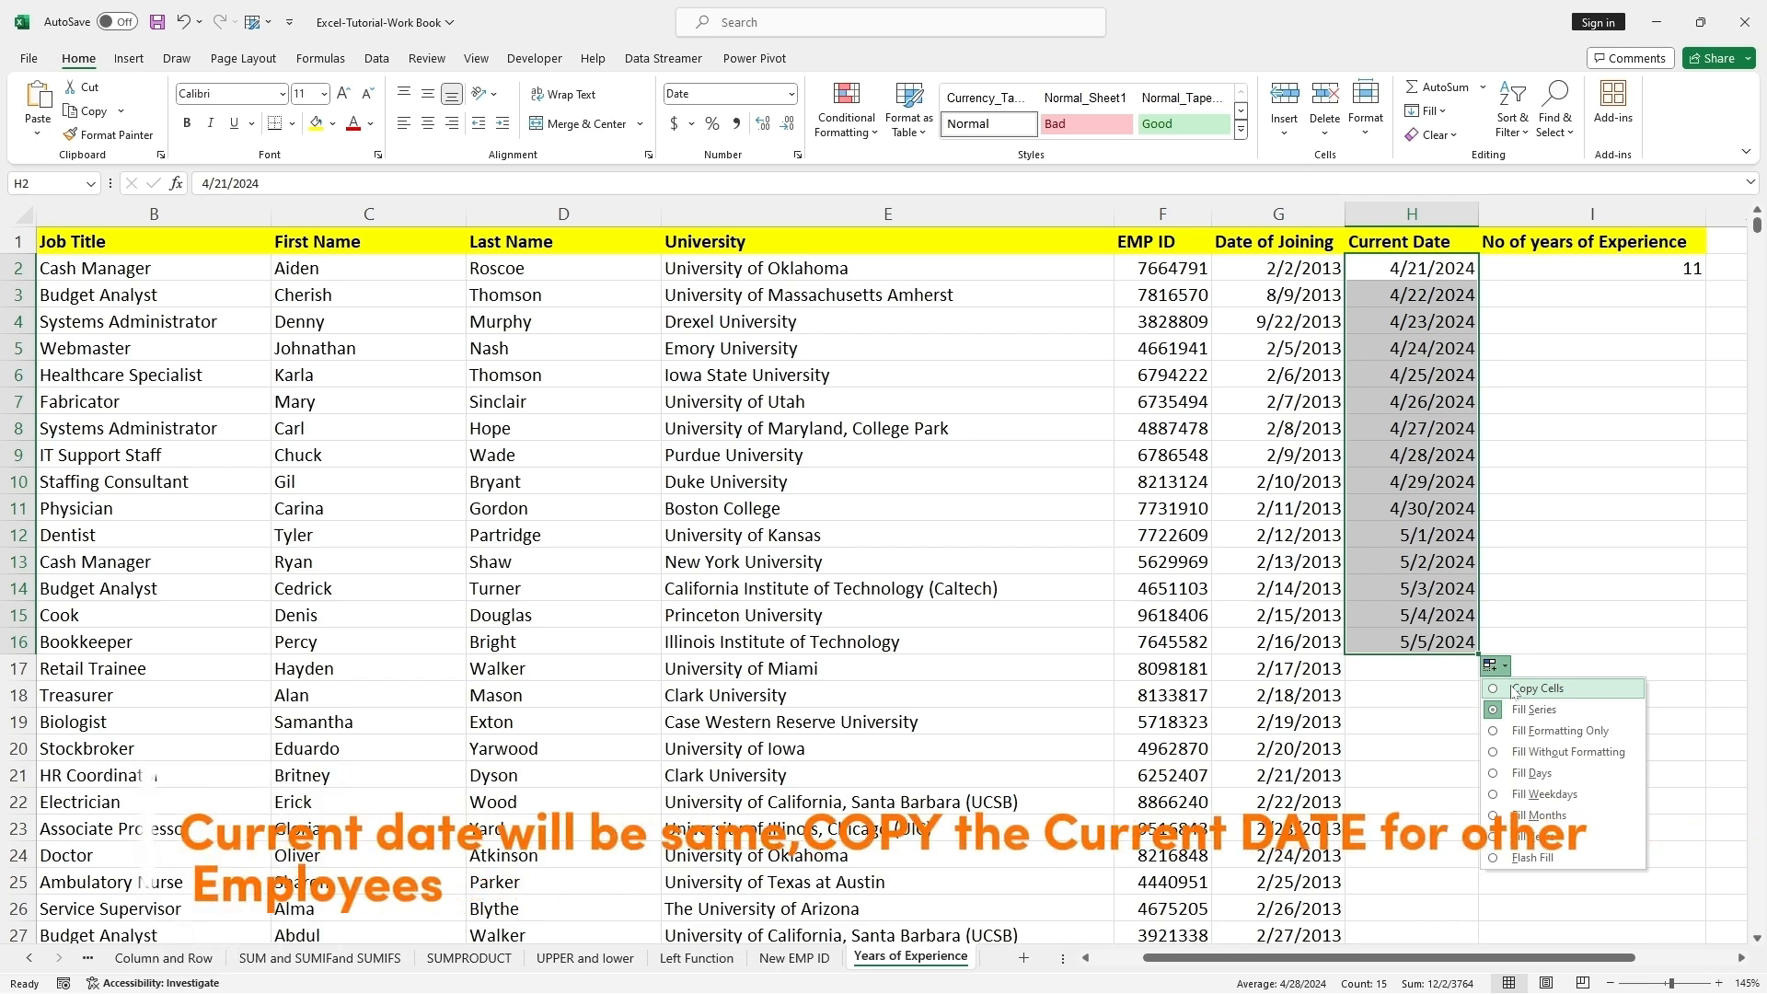
click(1513, 691)
click(1435, 287)
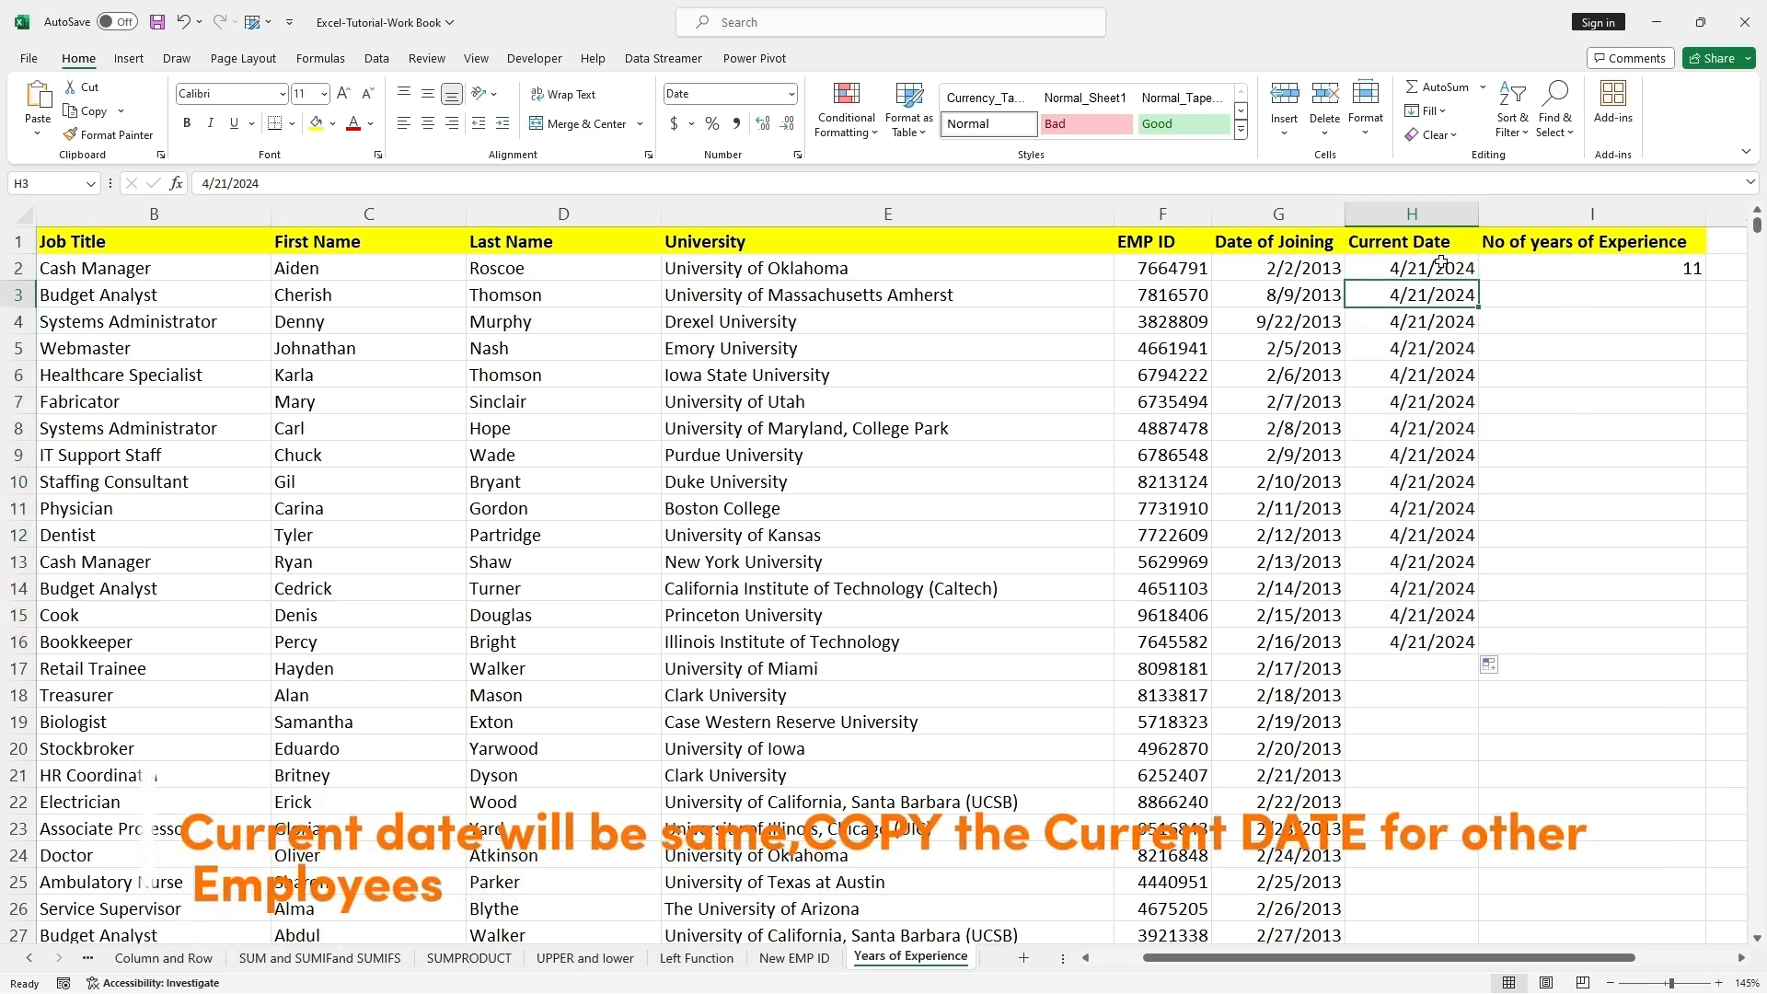
drag(1436, 267, 1429, 640)
click(1588, 296)
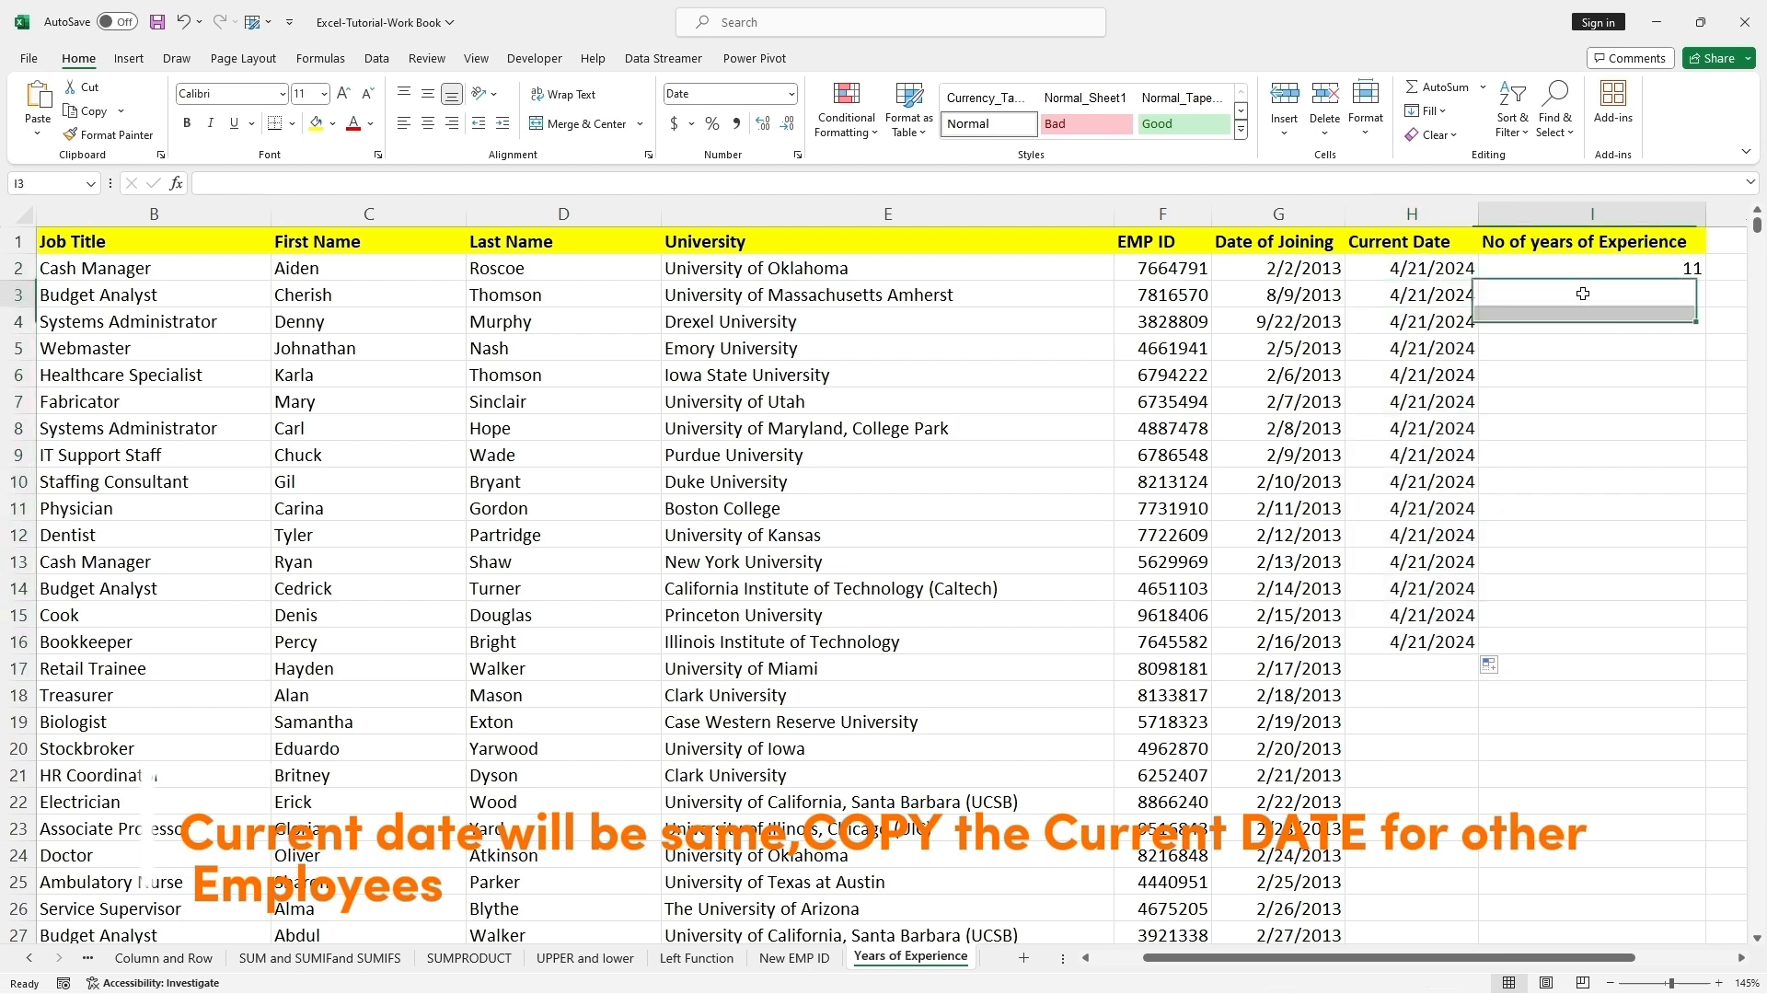
text(=)
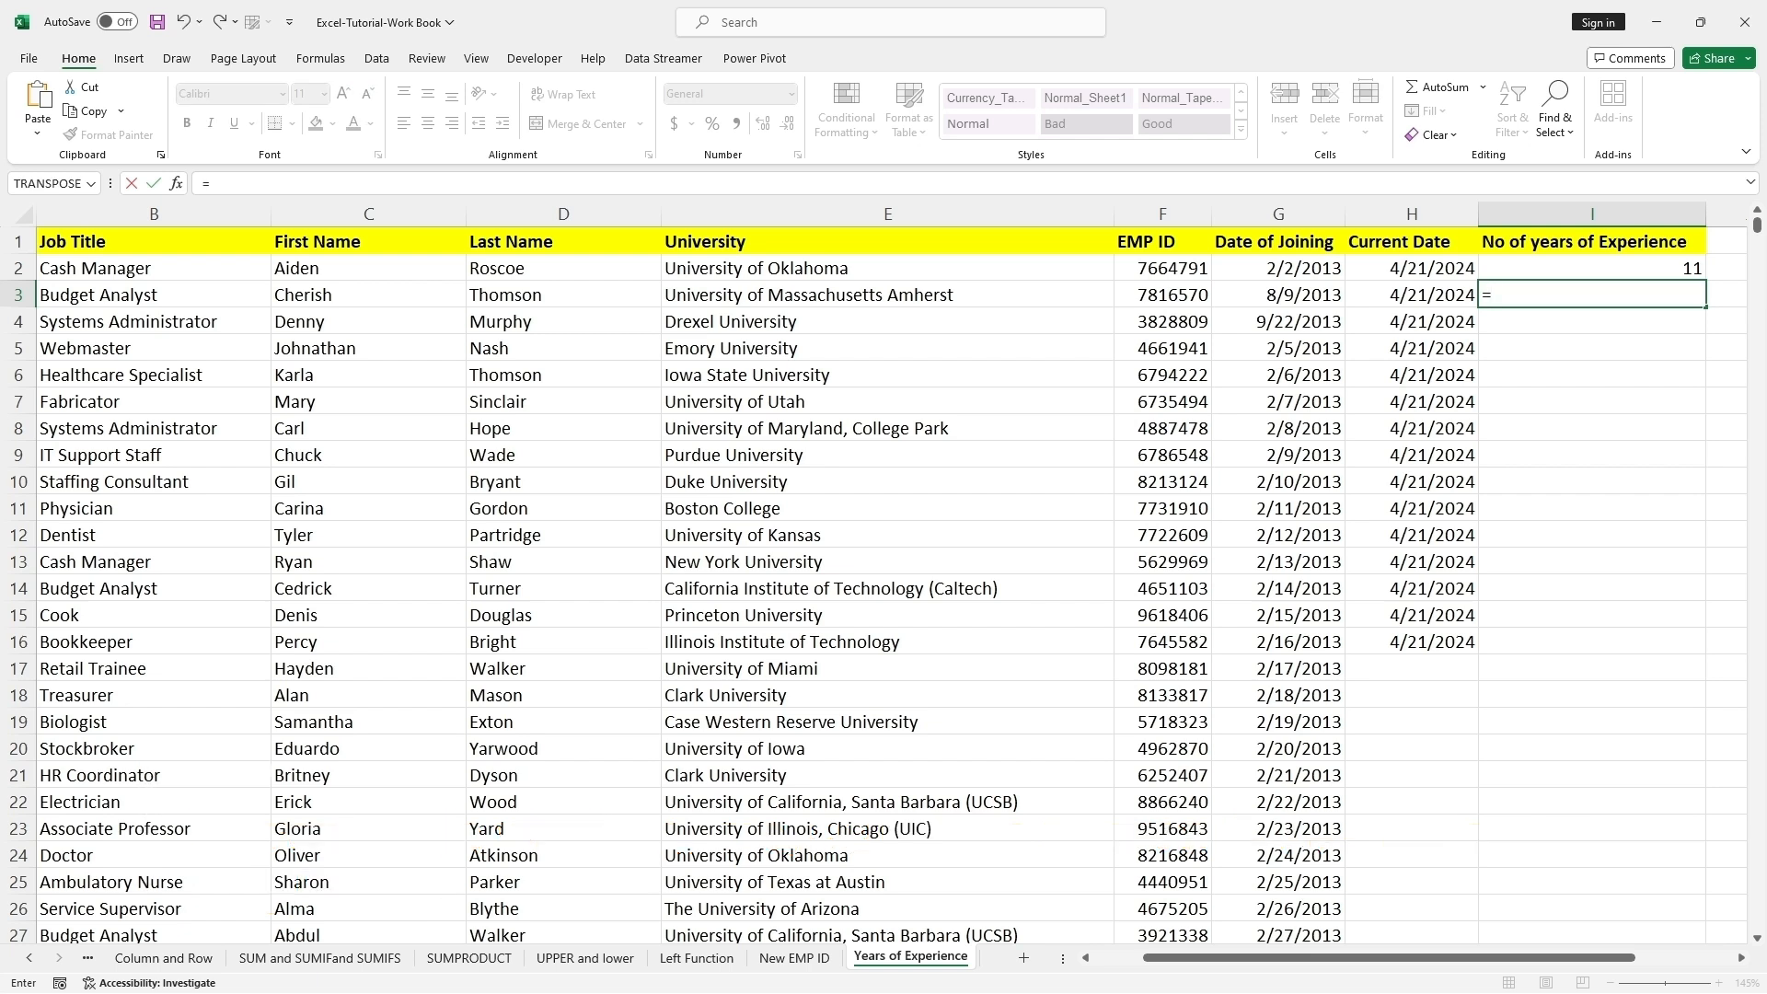
click(1476, 506)
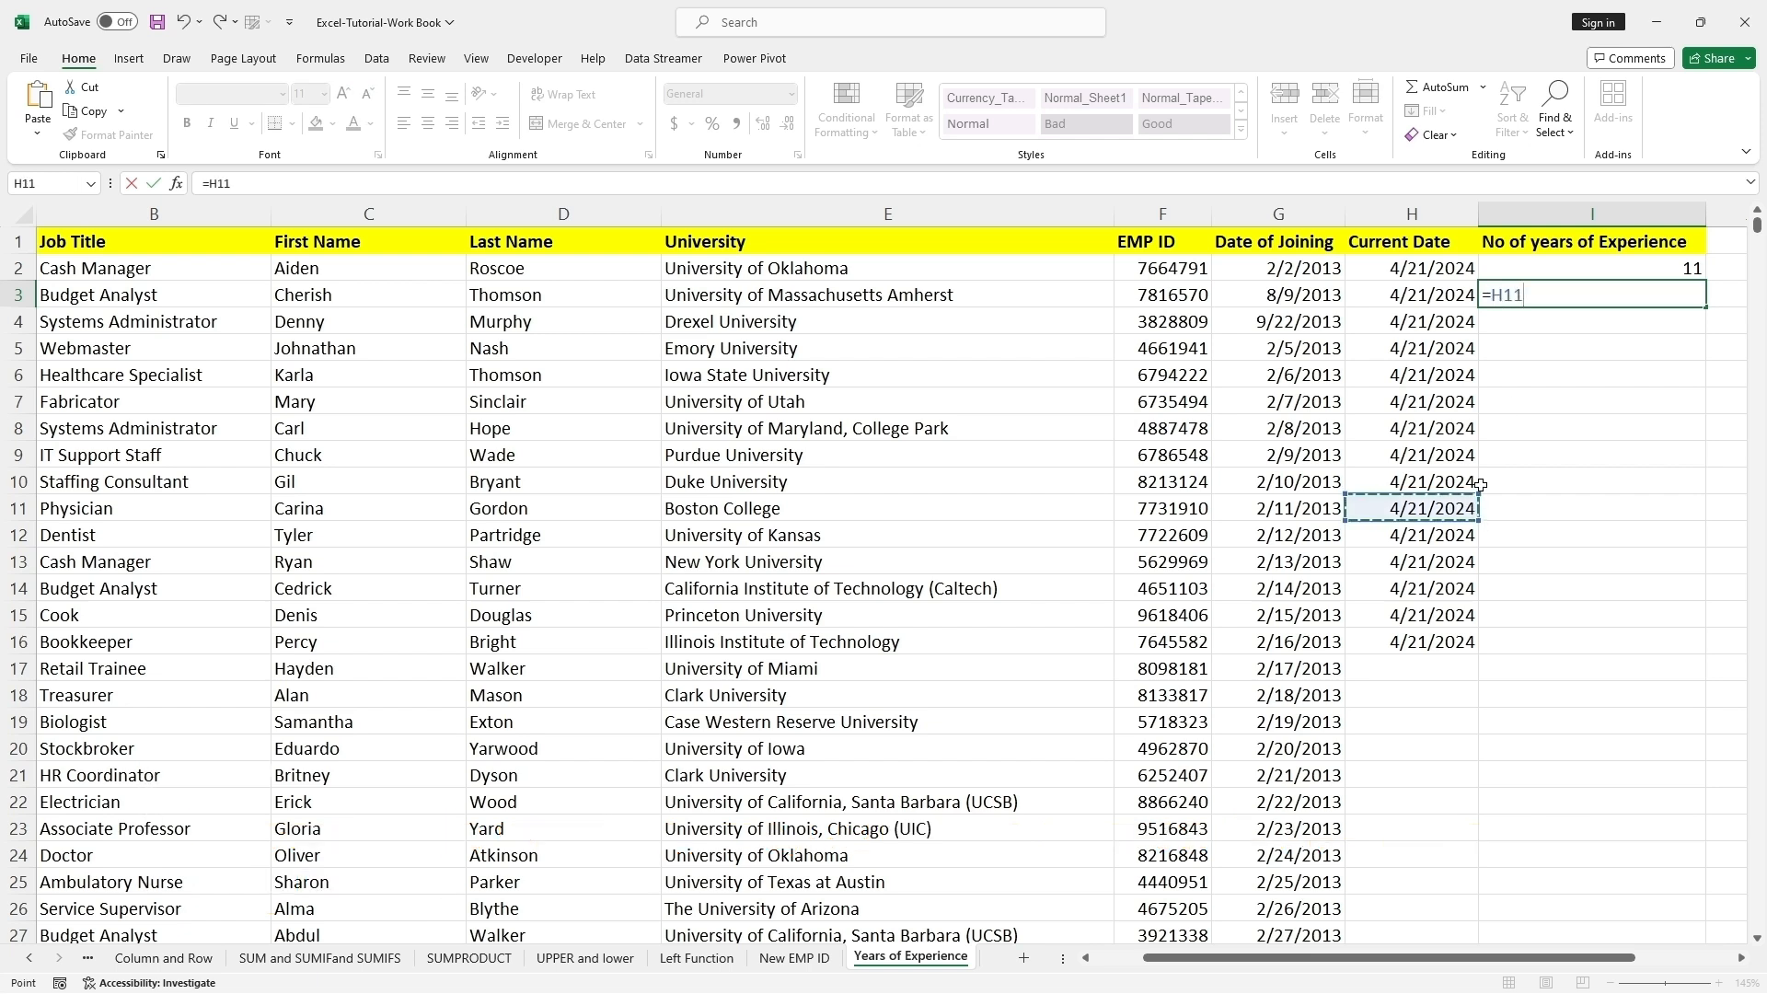
key(BackSpace)
key(BackSpace)
key(BackSpace)
key(BackSpace)
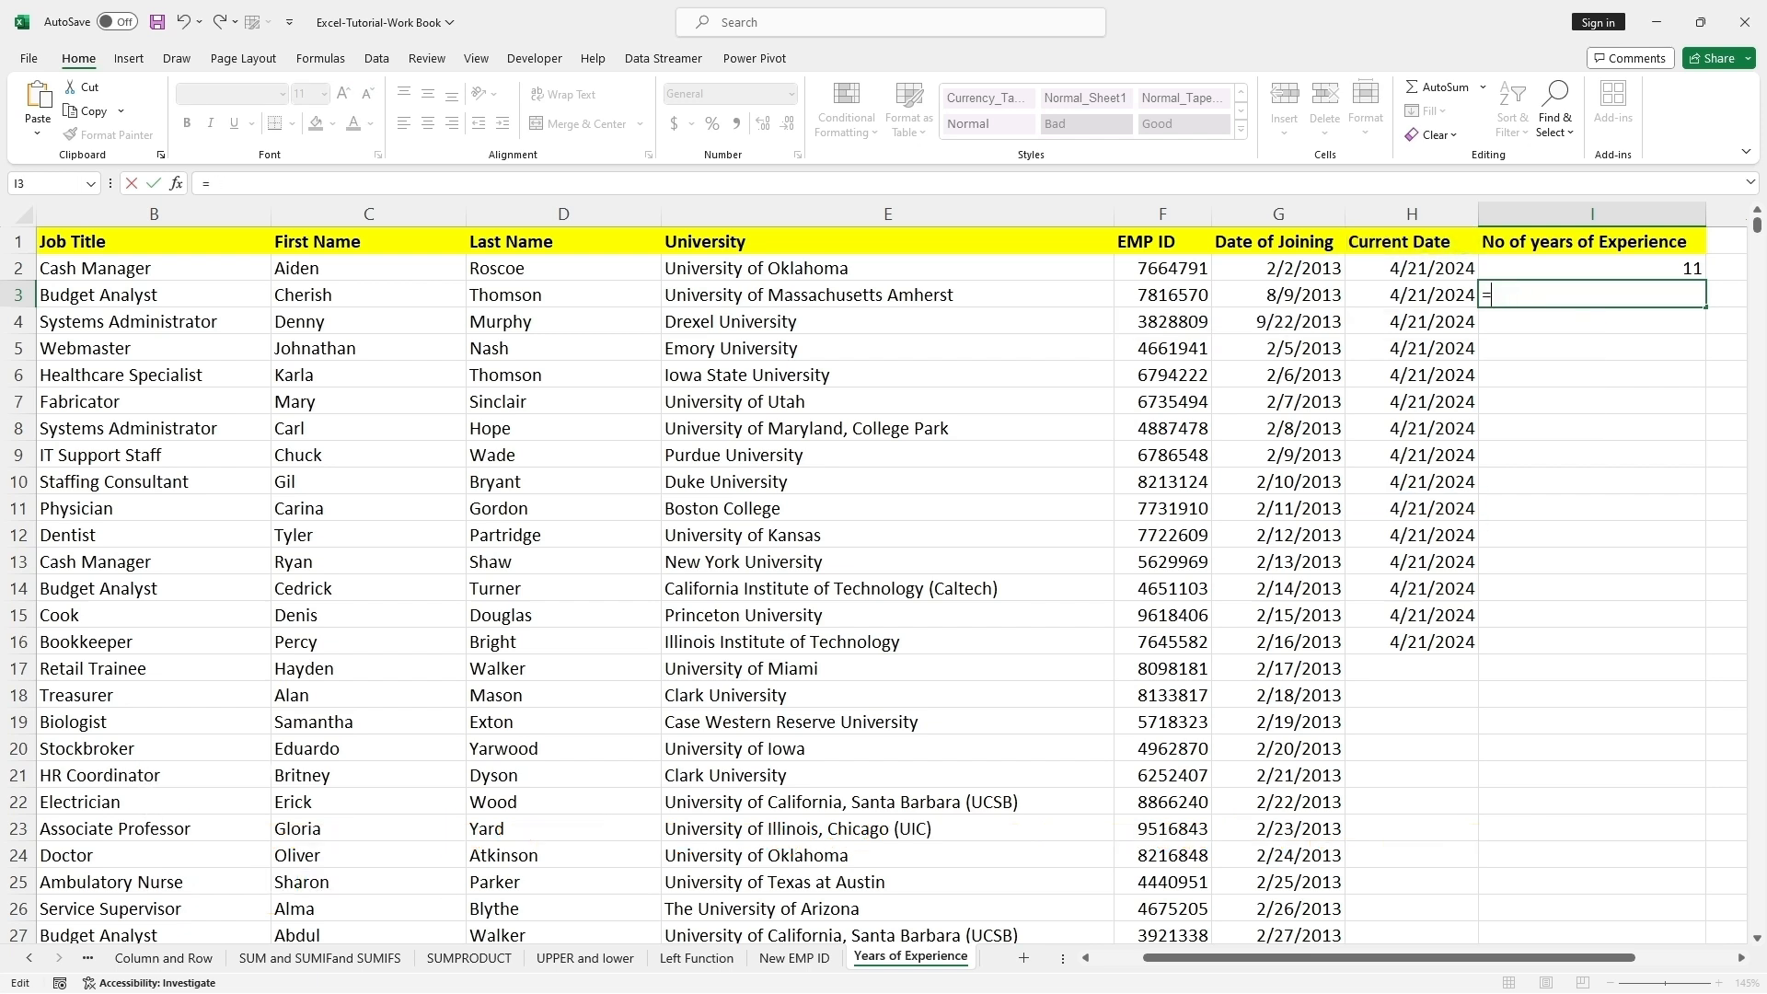
click(1518, 455)
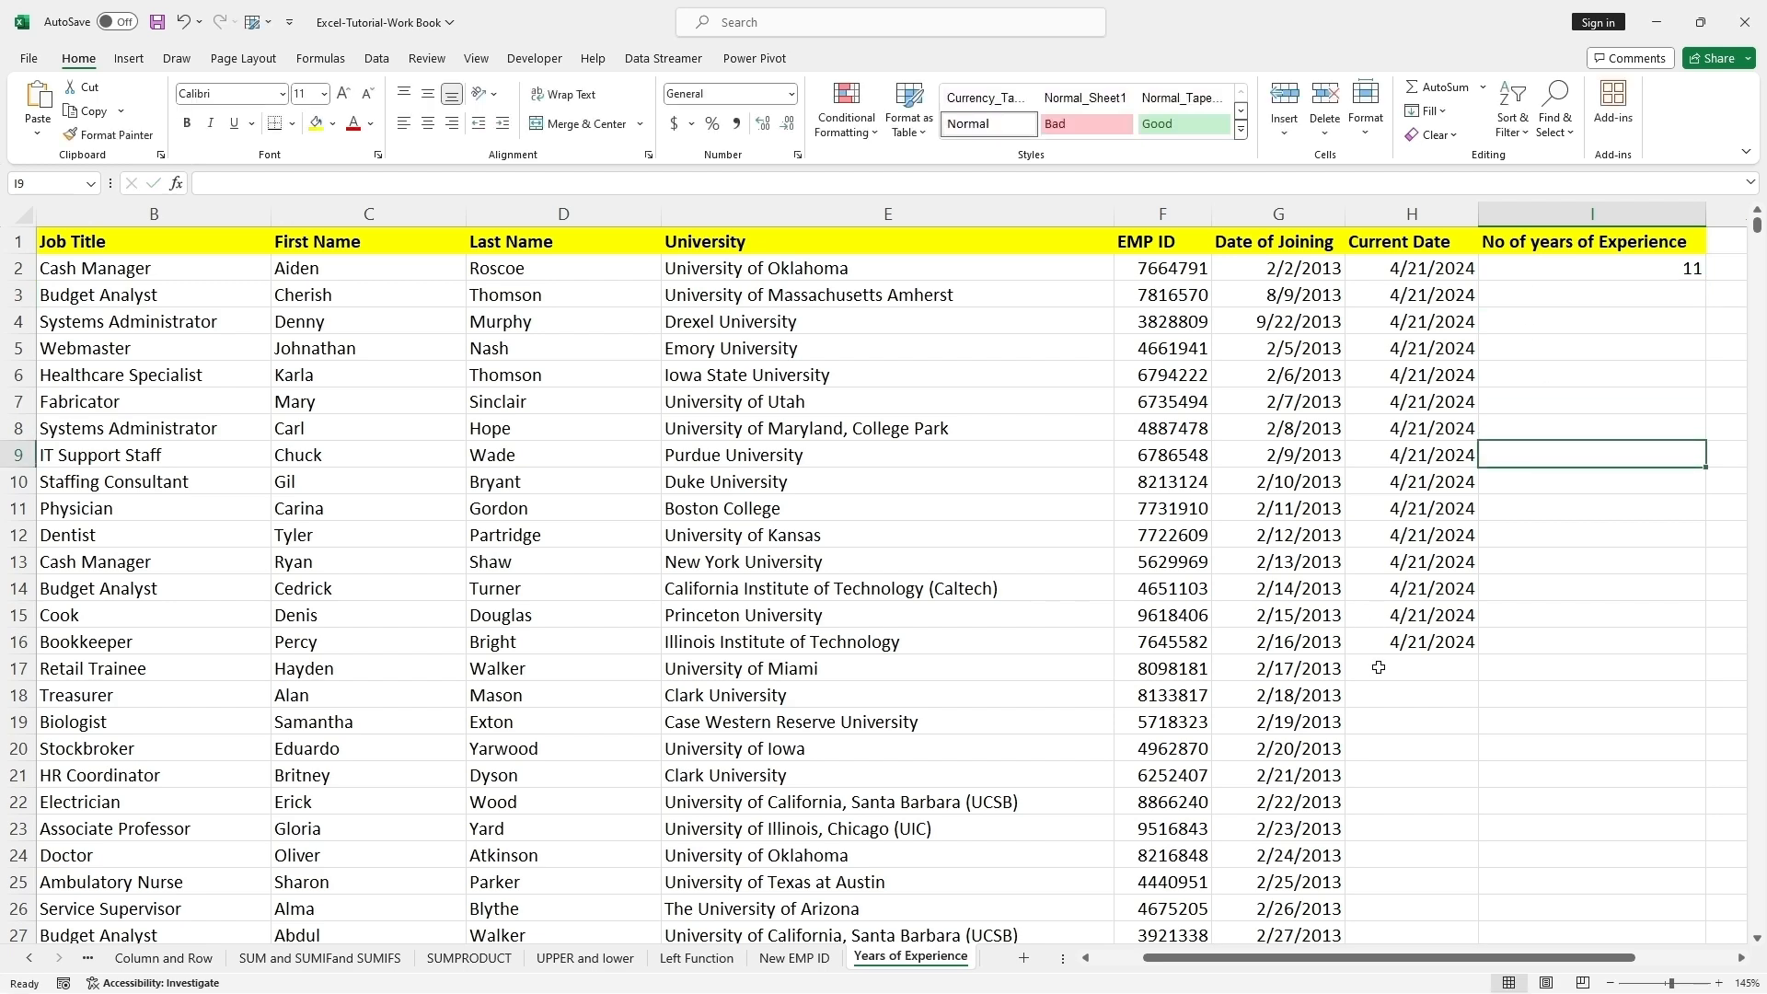
Enter the formula =DATEDIF(G3,H3,"Y") in I3 to calculate the second employee's years of experience
scroll(1389, 722, up, 3)
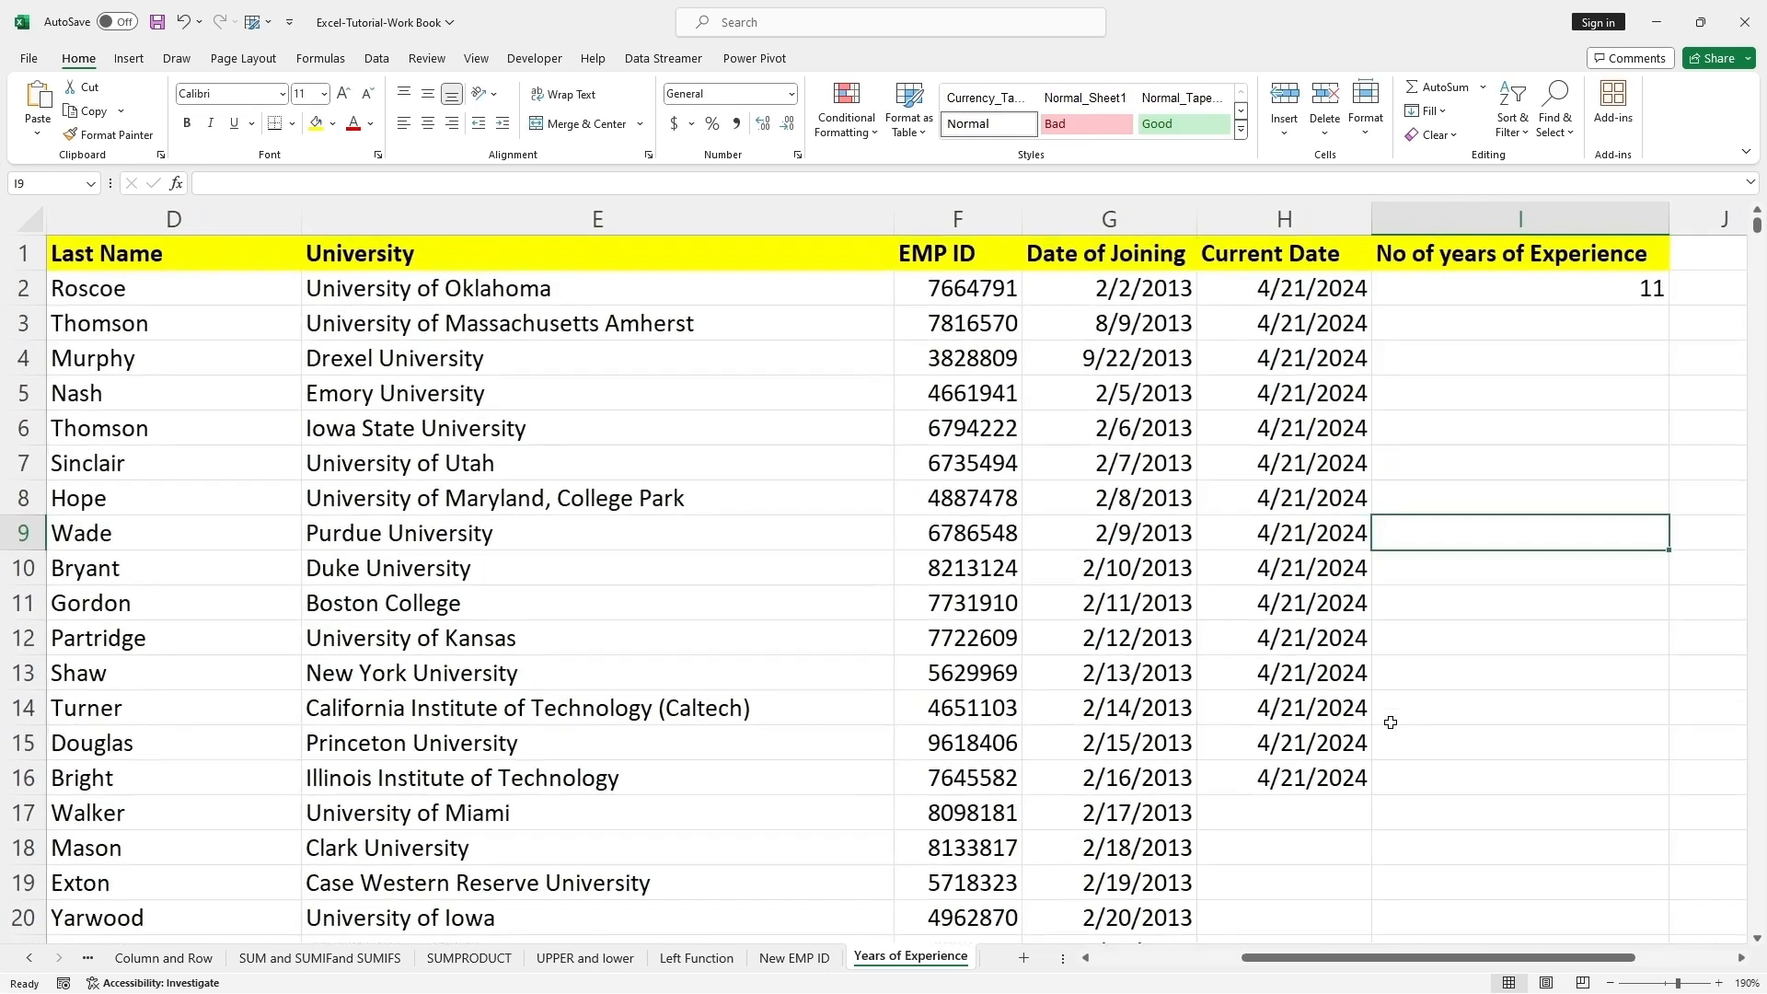
double_click(1464, 326)
text(=)
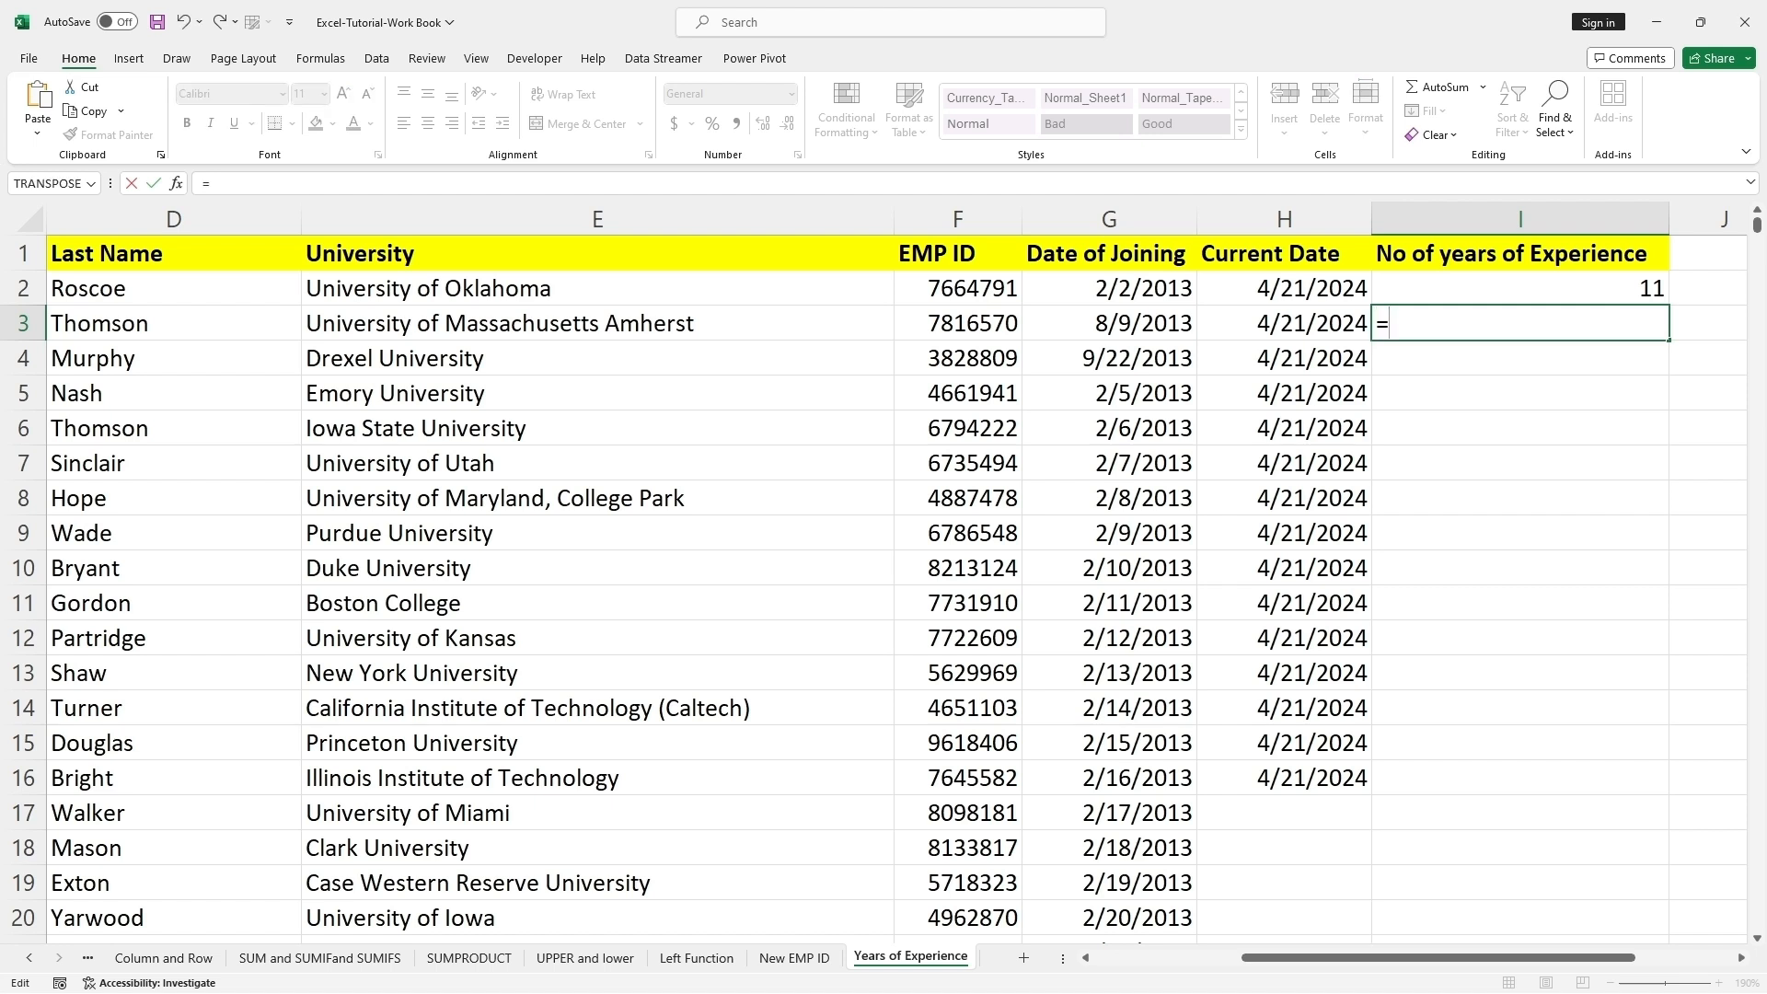
text(DATEDIF()
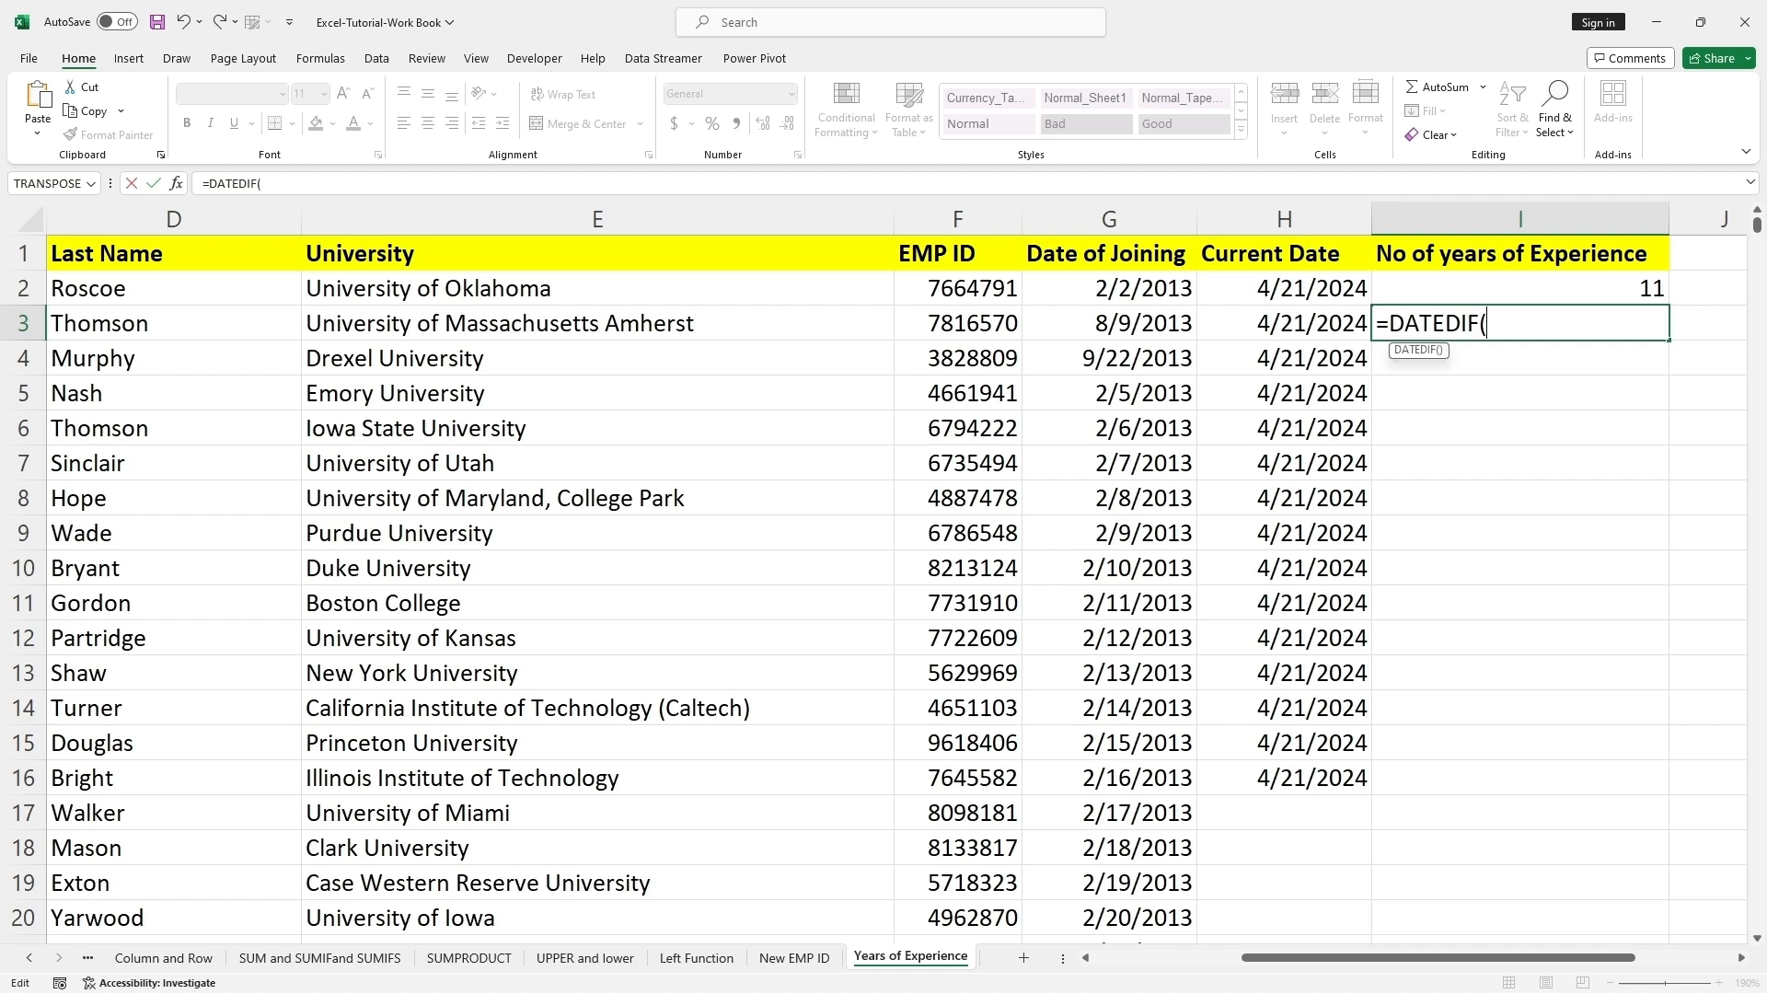
click(1122, 320)
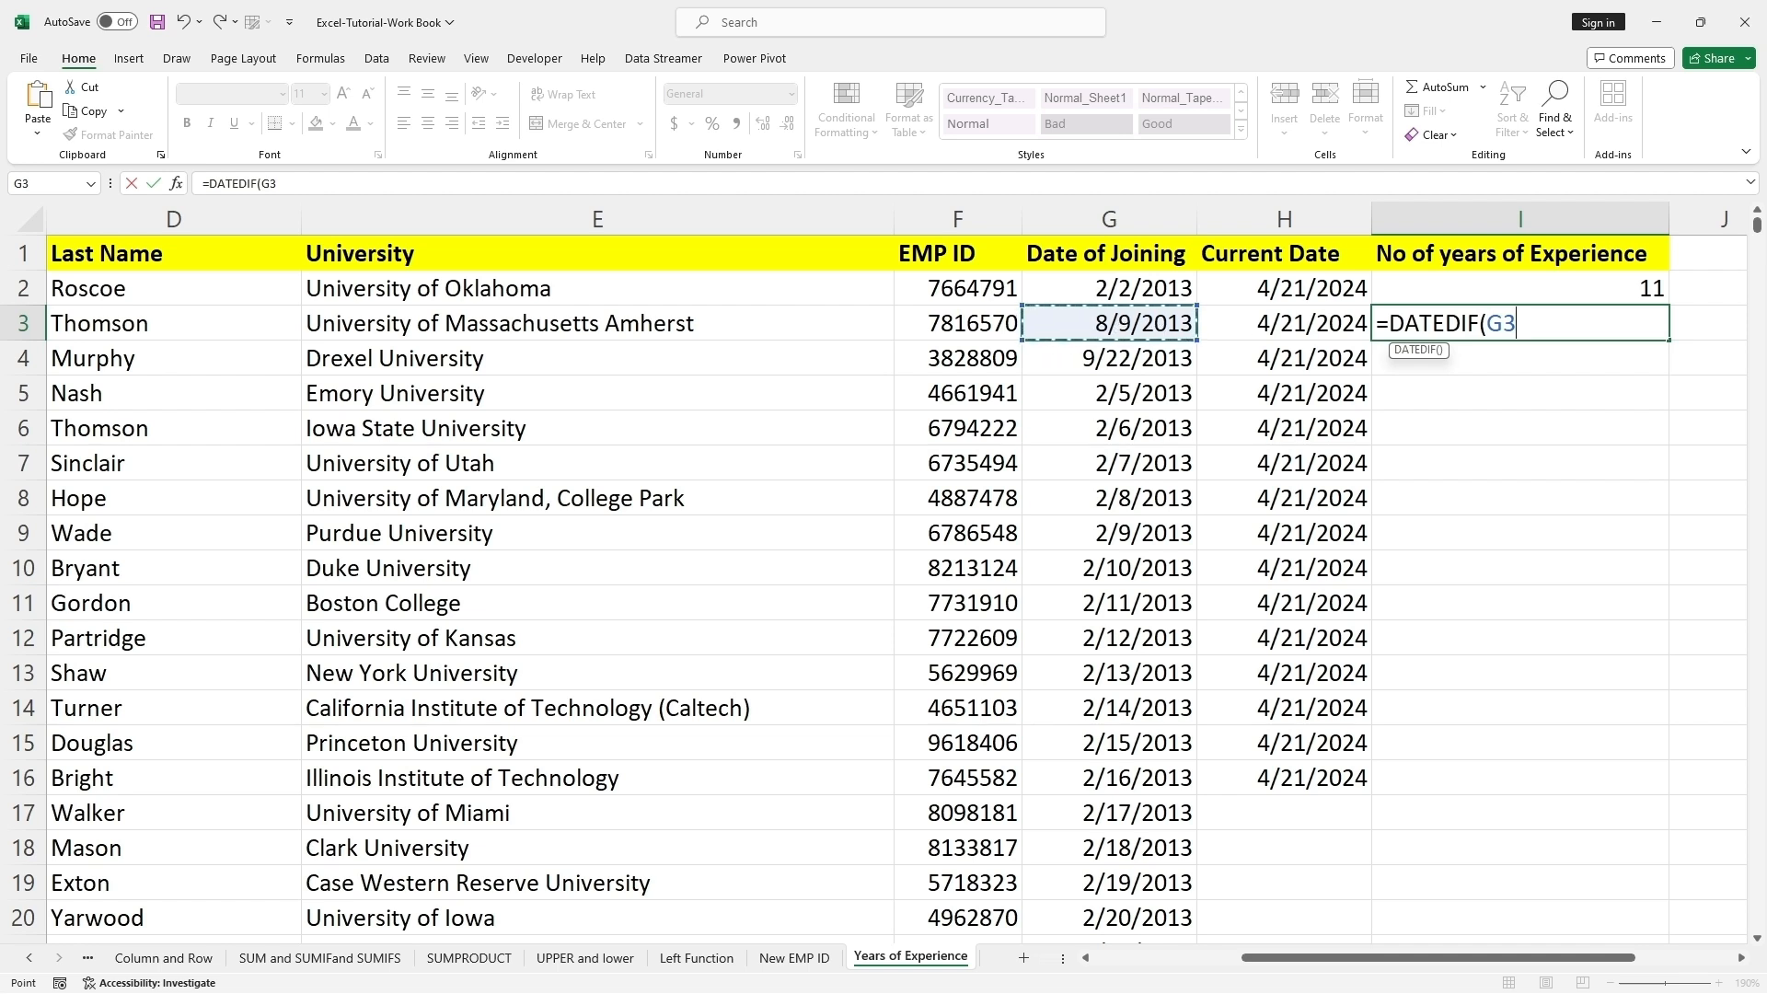
text(,,)
click(1301, 323)
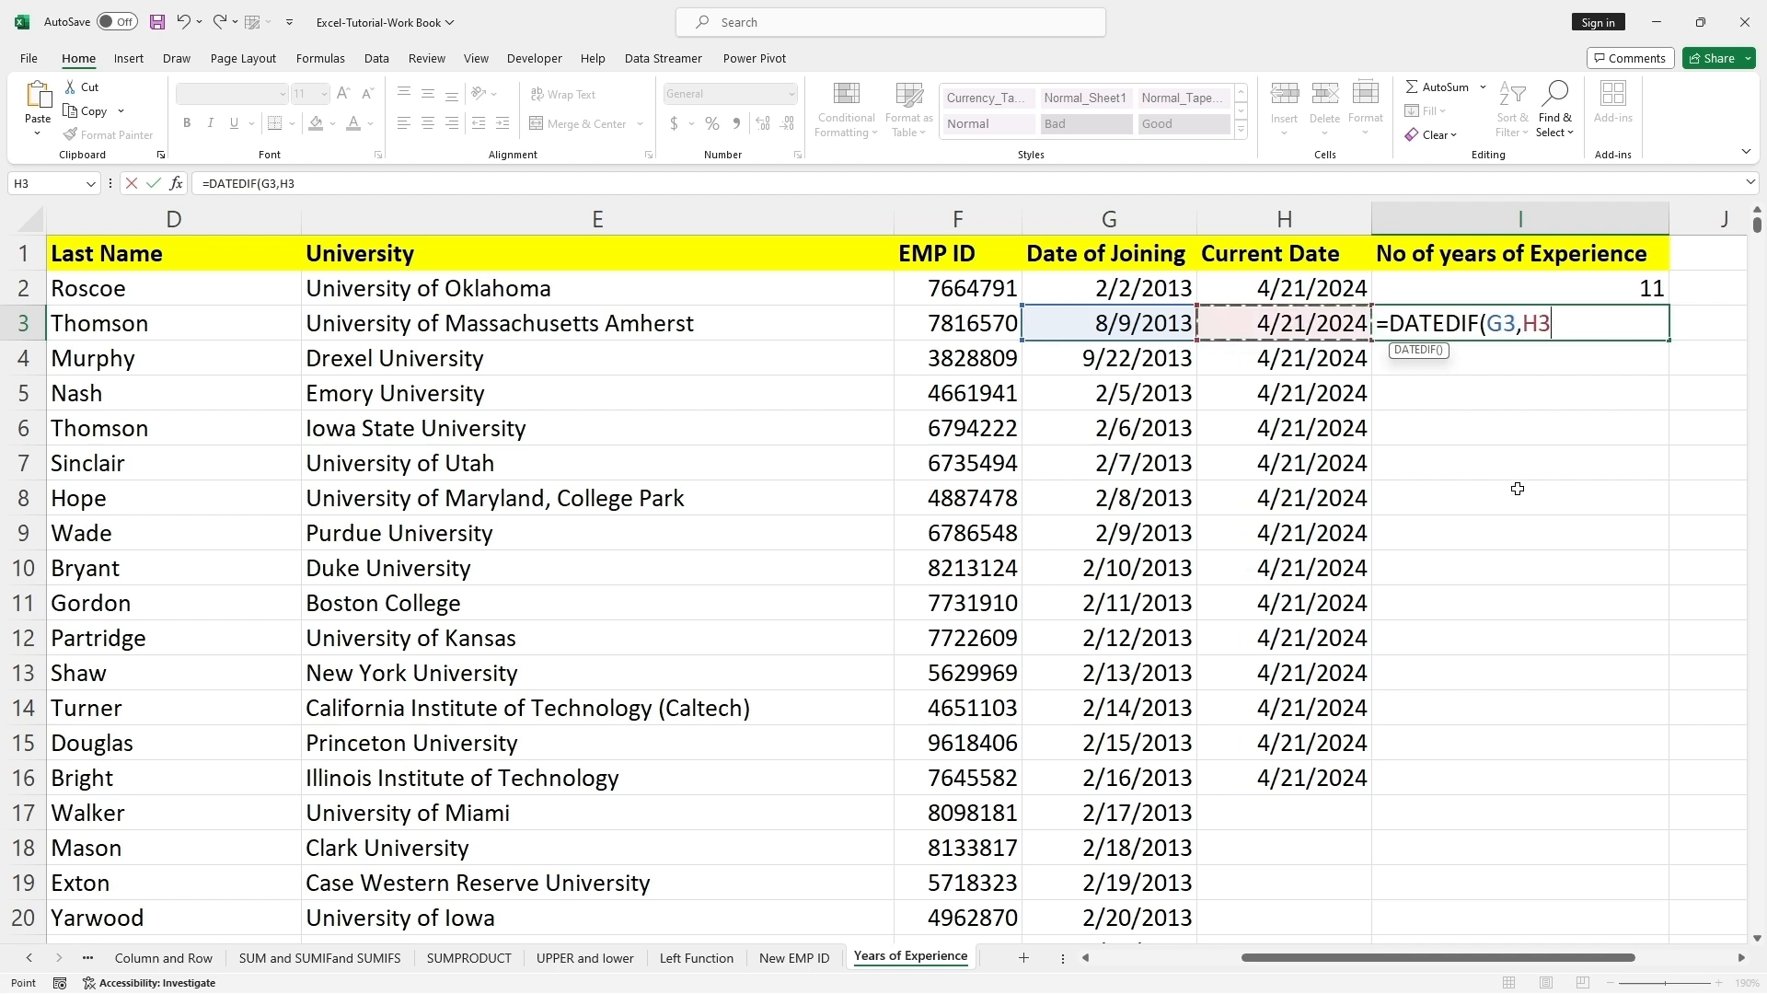
text(,")
text(Y"))
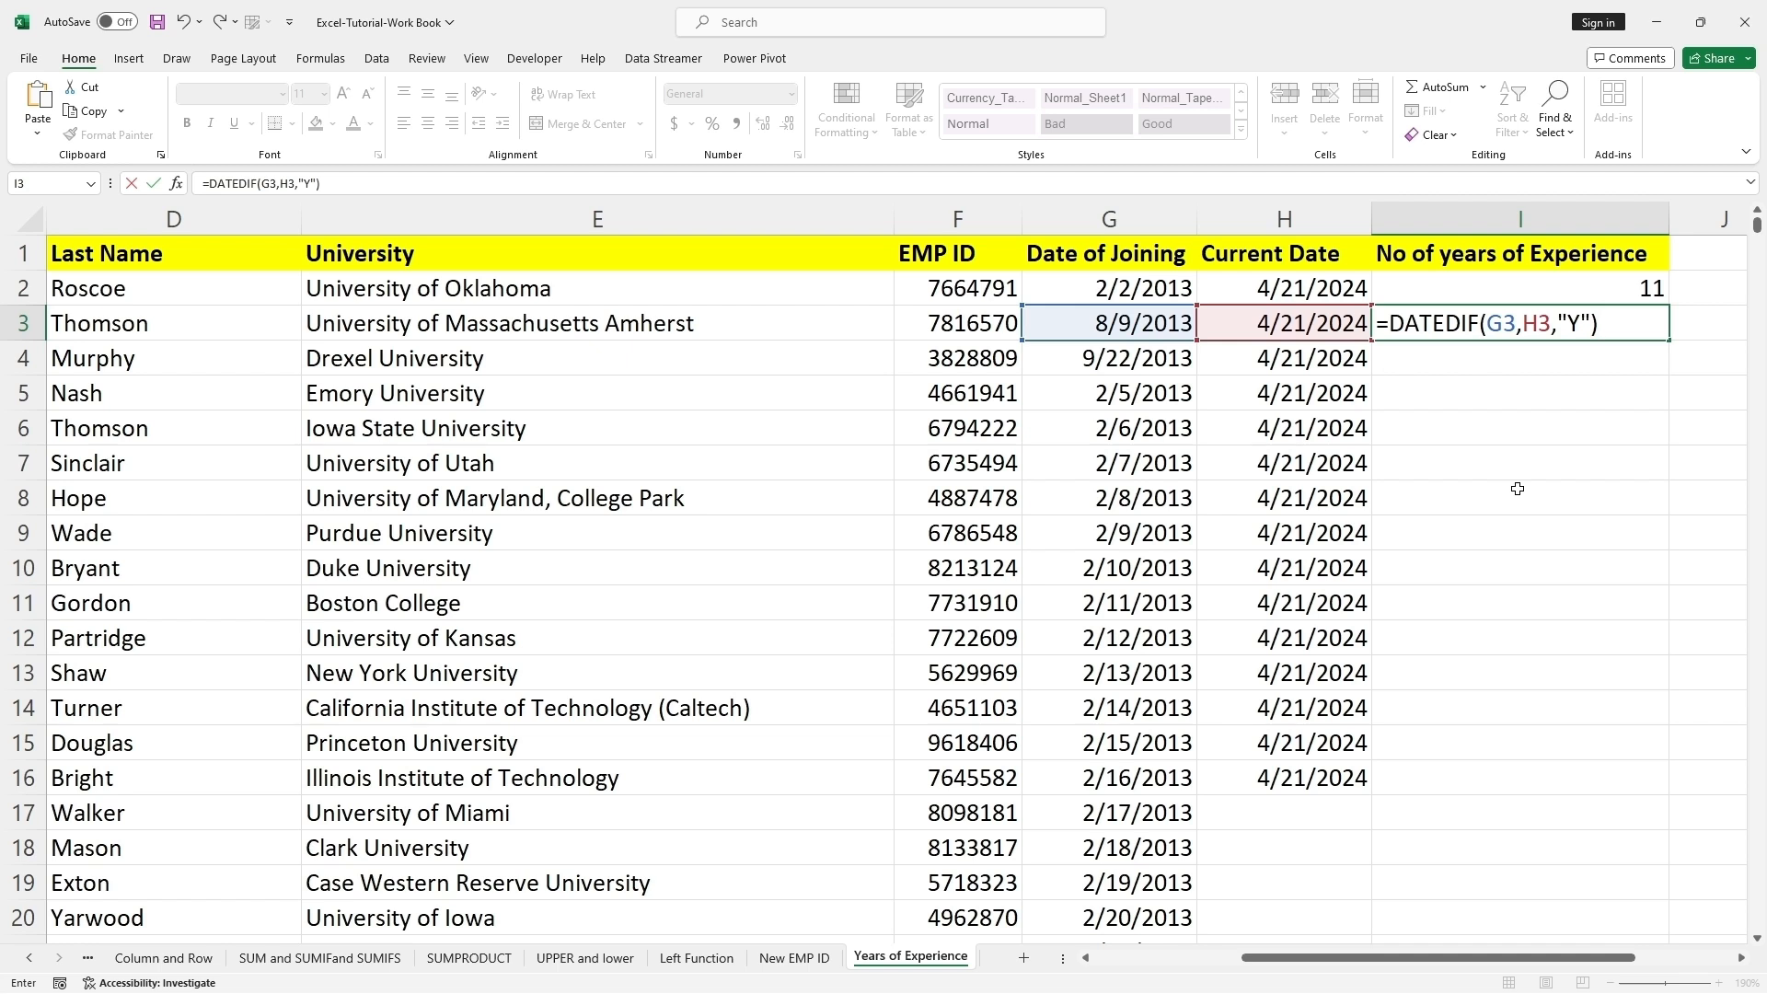
key(Return)
click(1520, 499)
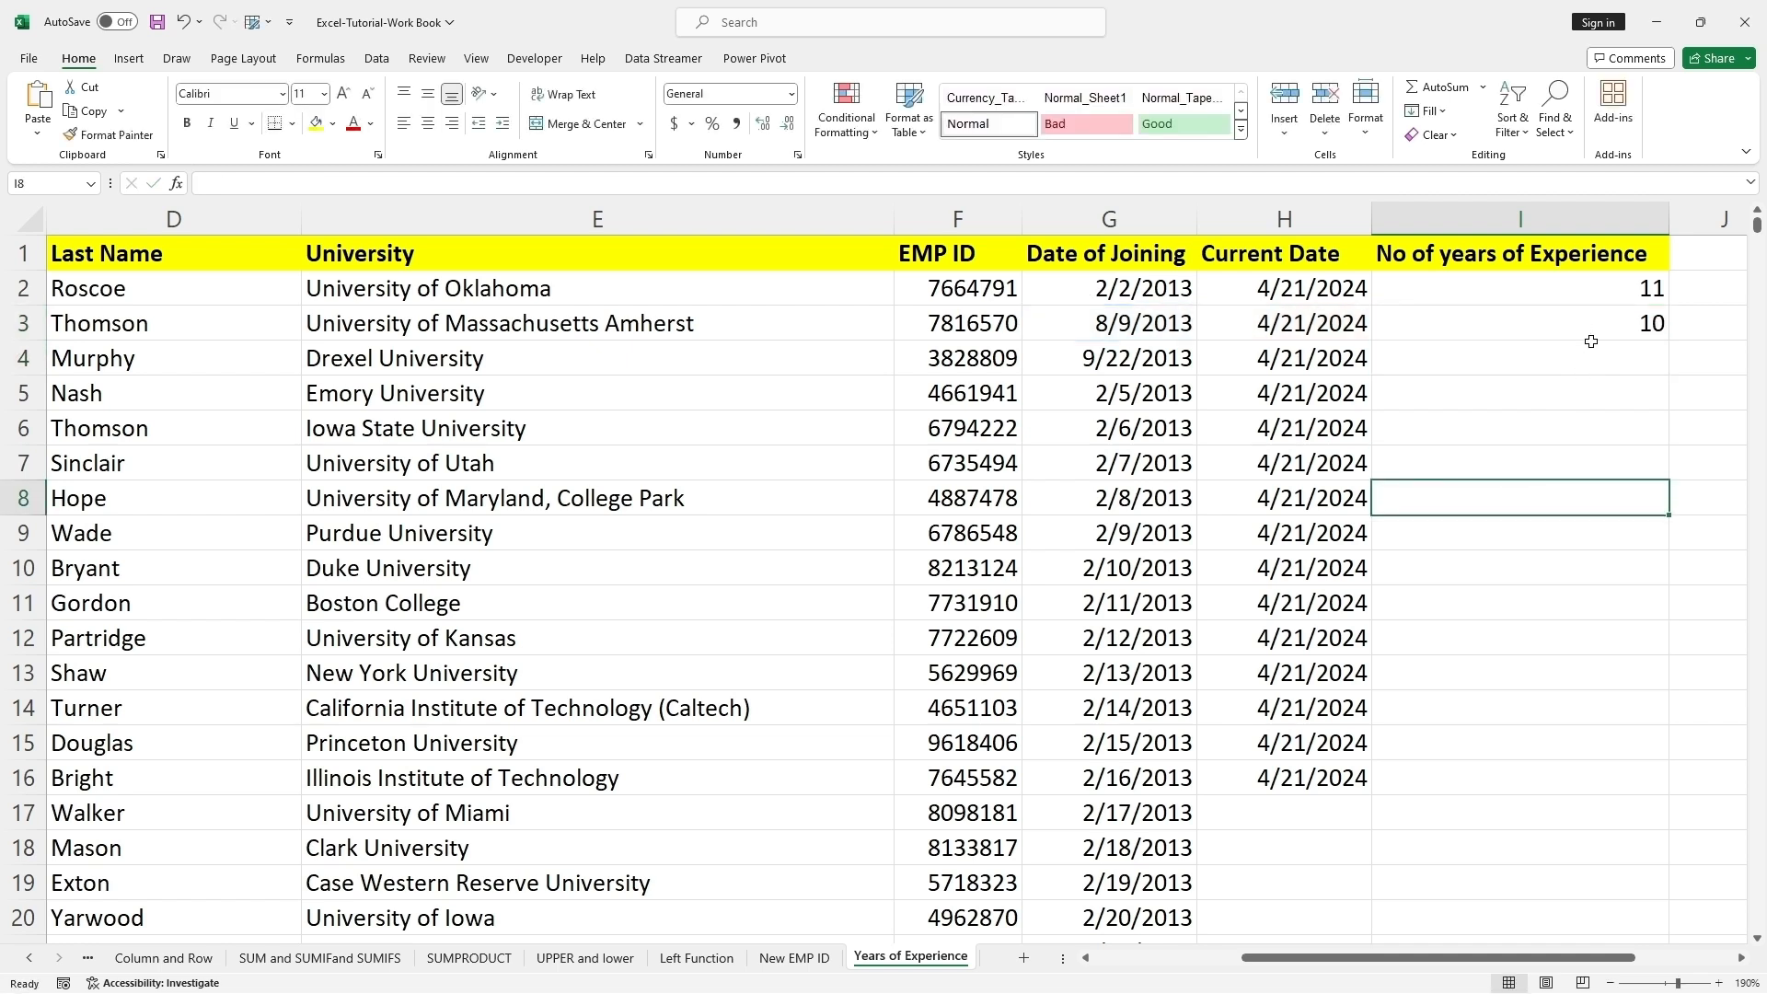
click(1605, 327)
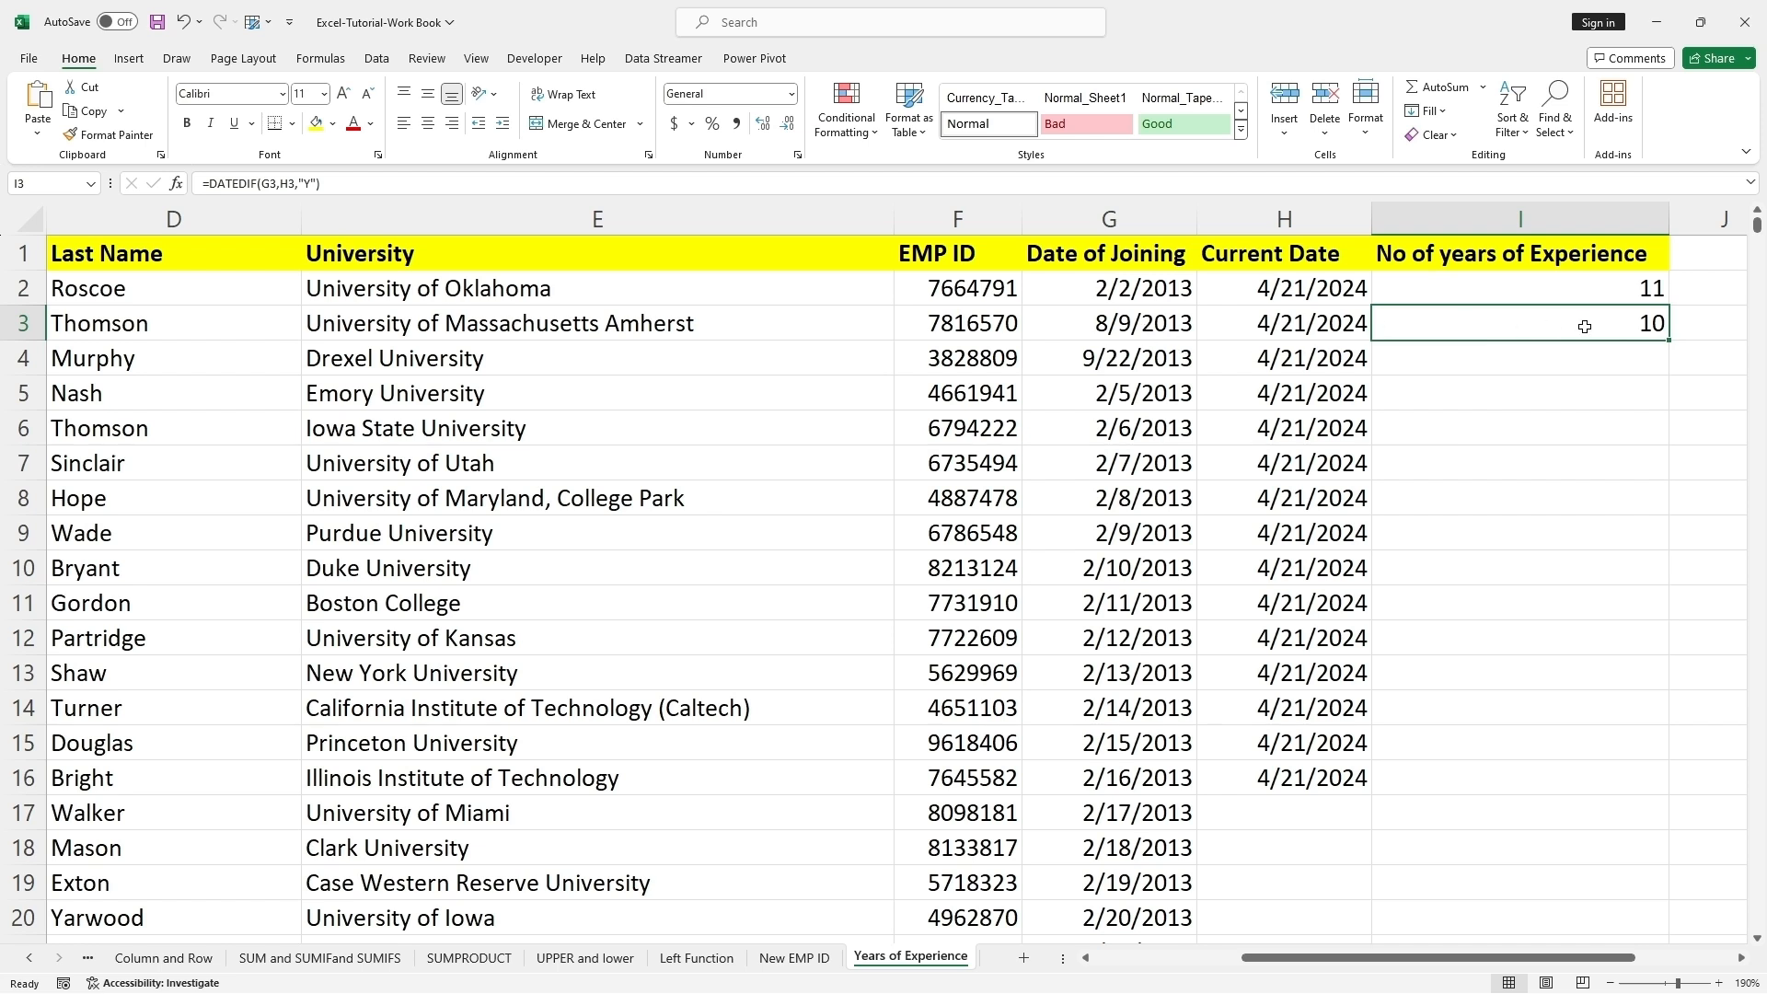
Set the second employee's date of joining in G3 to 8/9/2010 to test the experience formula in I3
click(1184, 323)
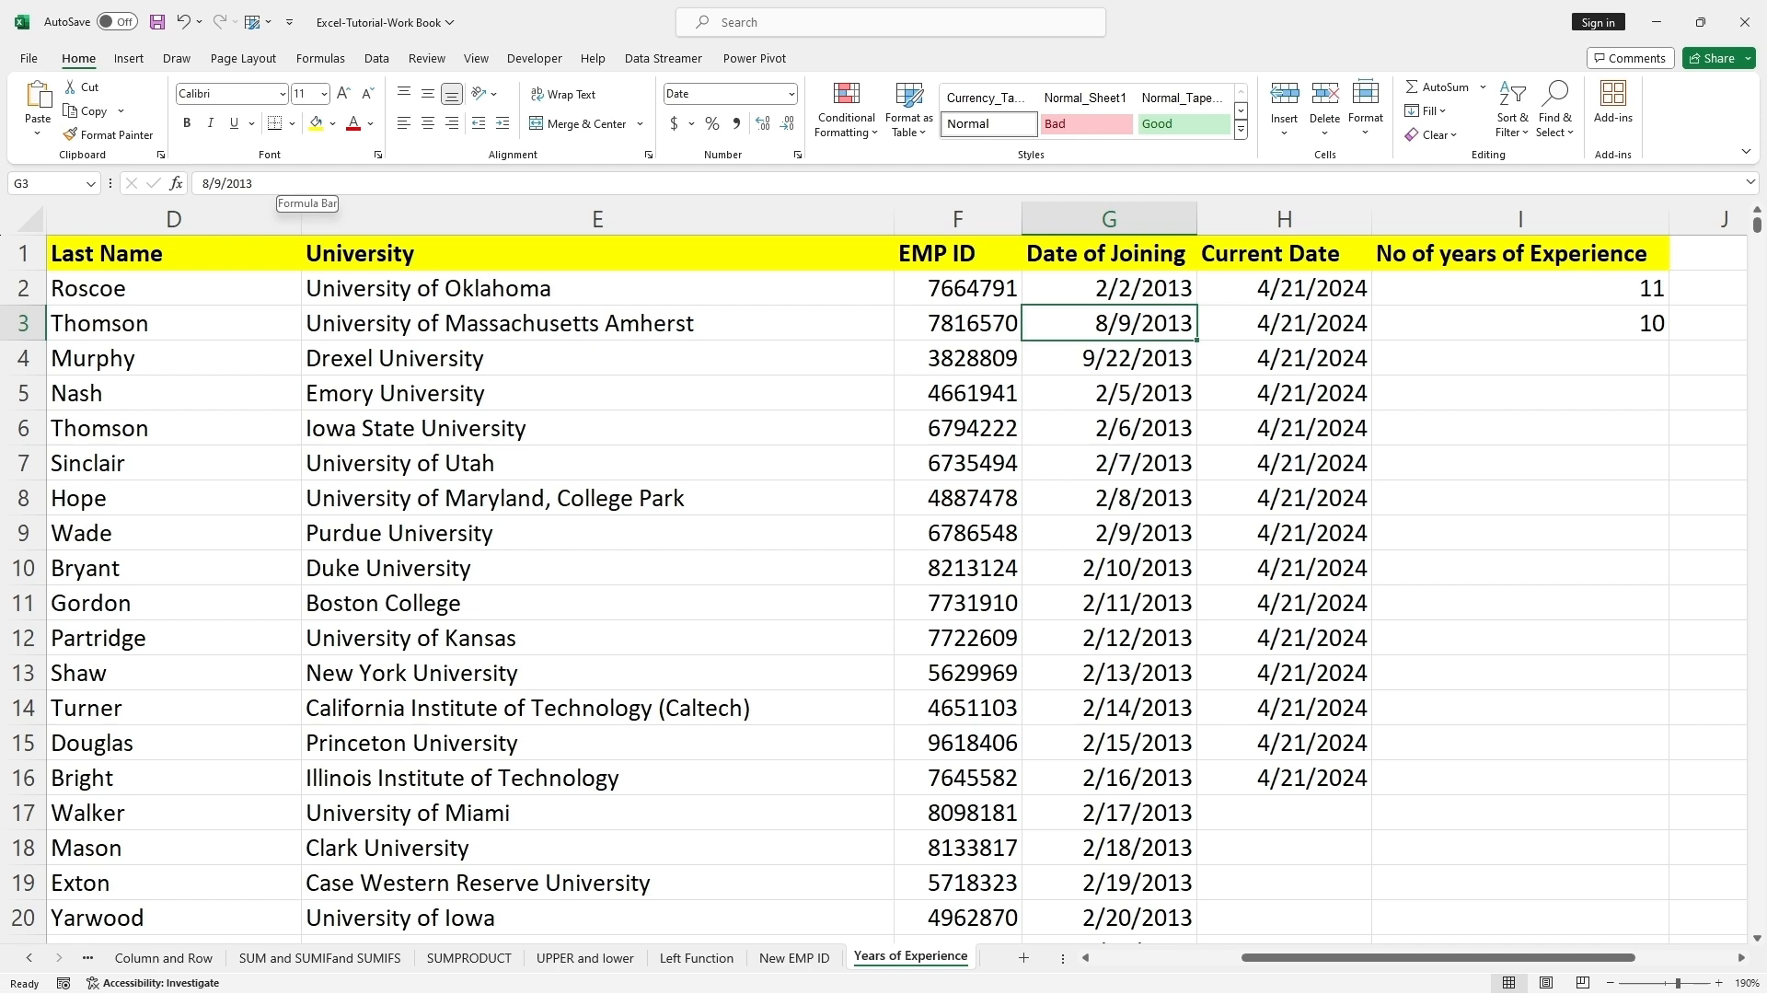
click(276, 183)
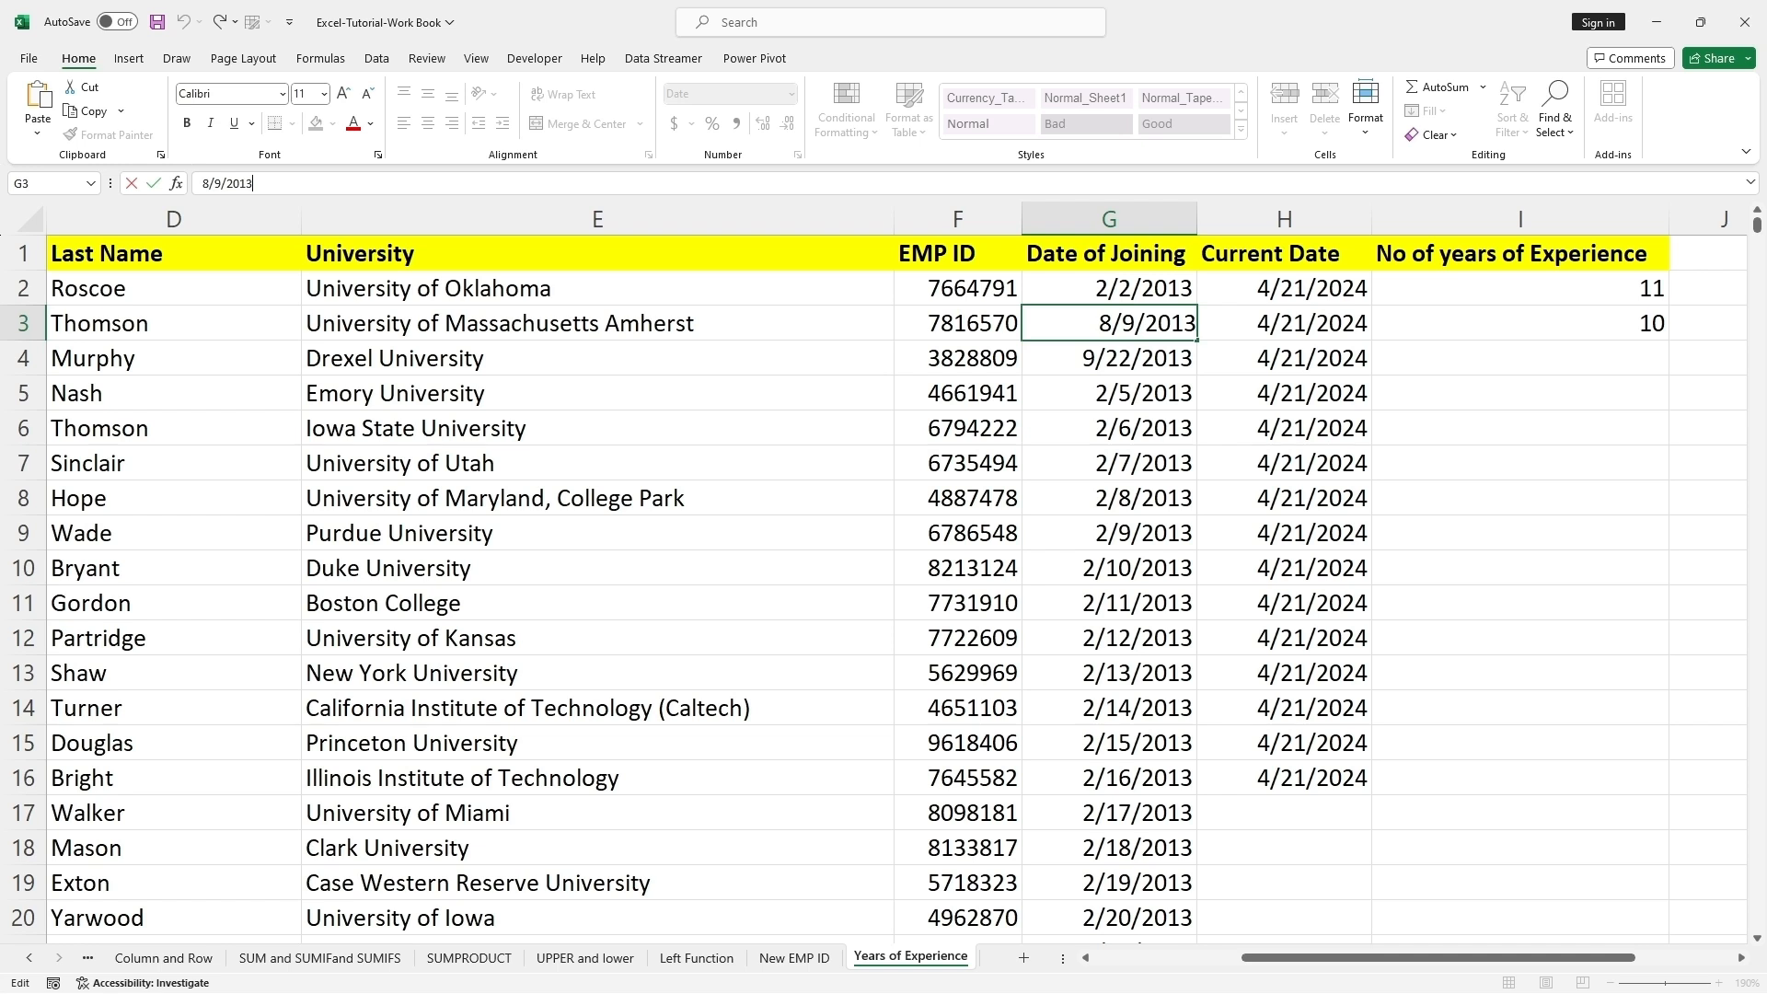
key(BackSpace)
text(0)
key(Return)
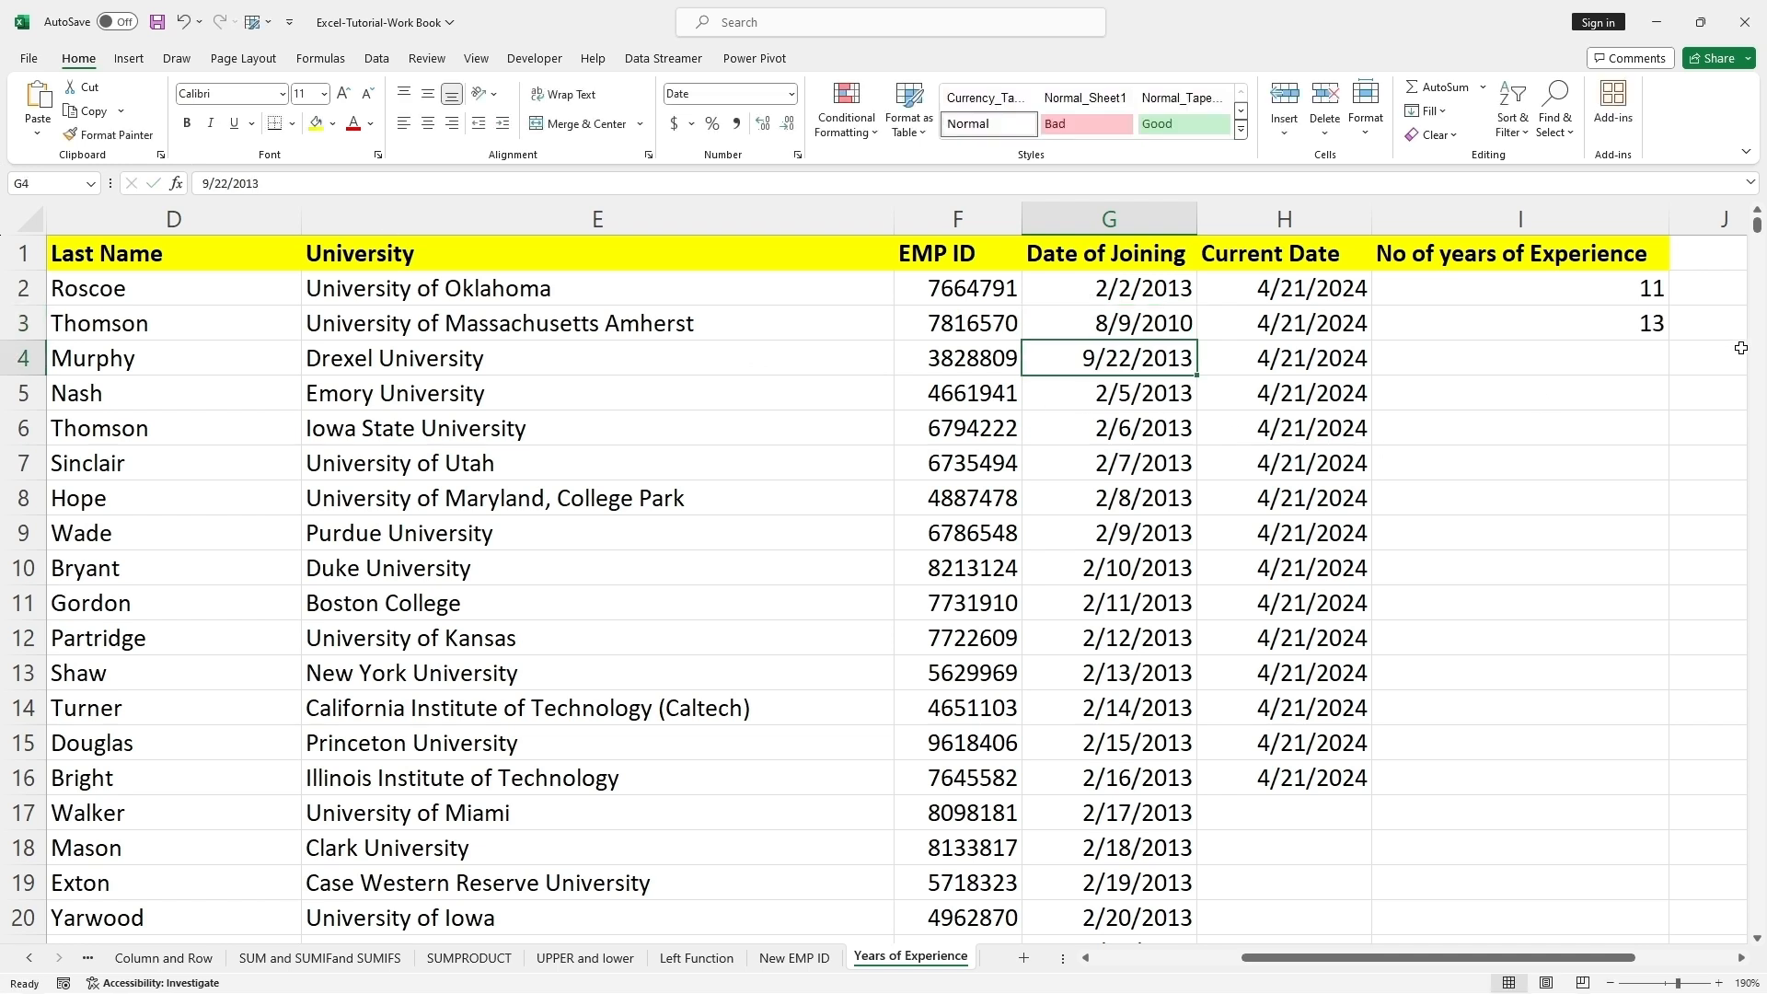
click(1649, 330)
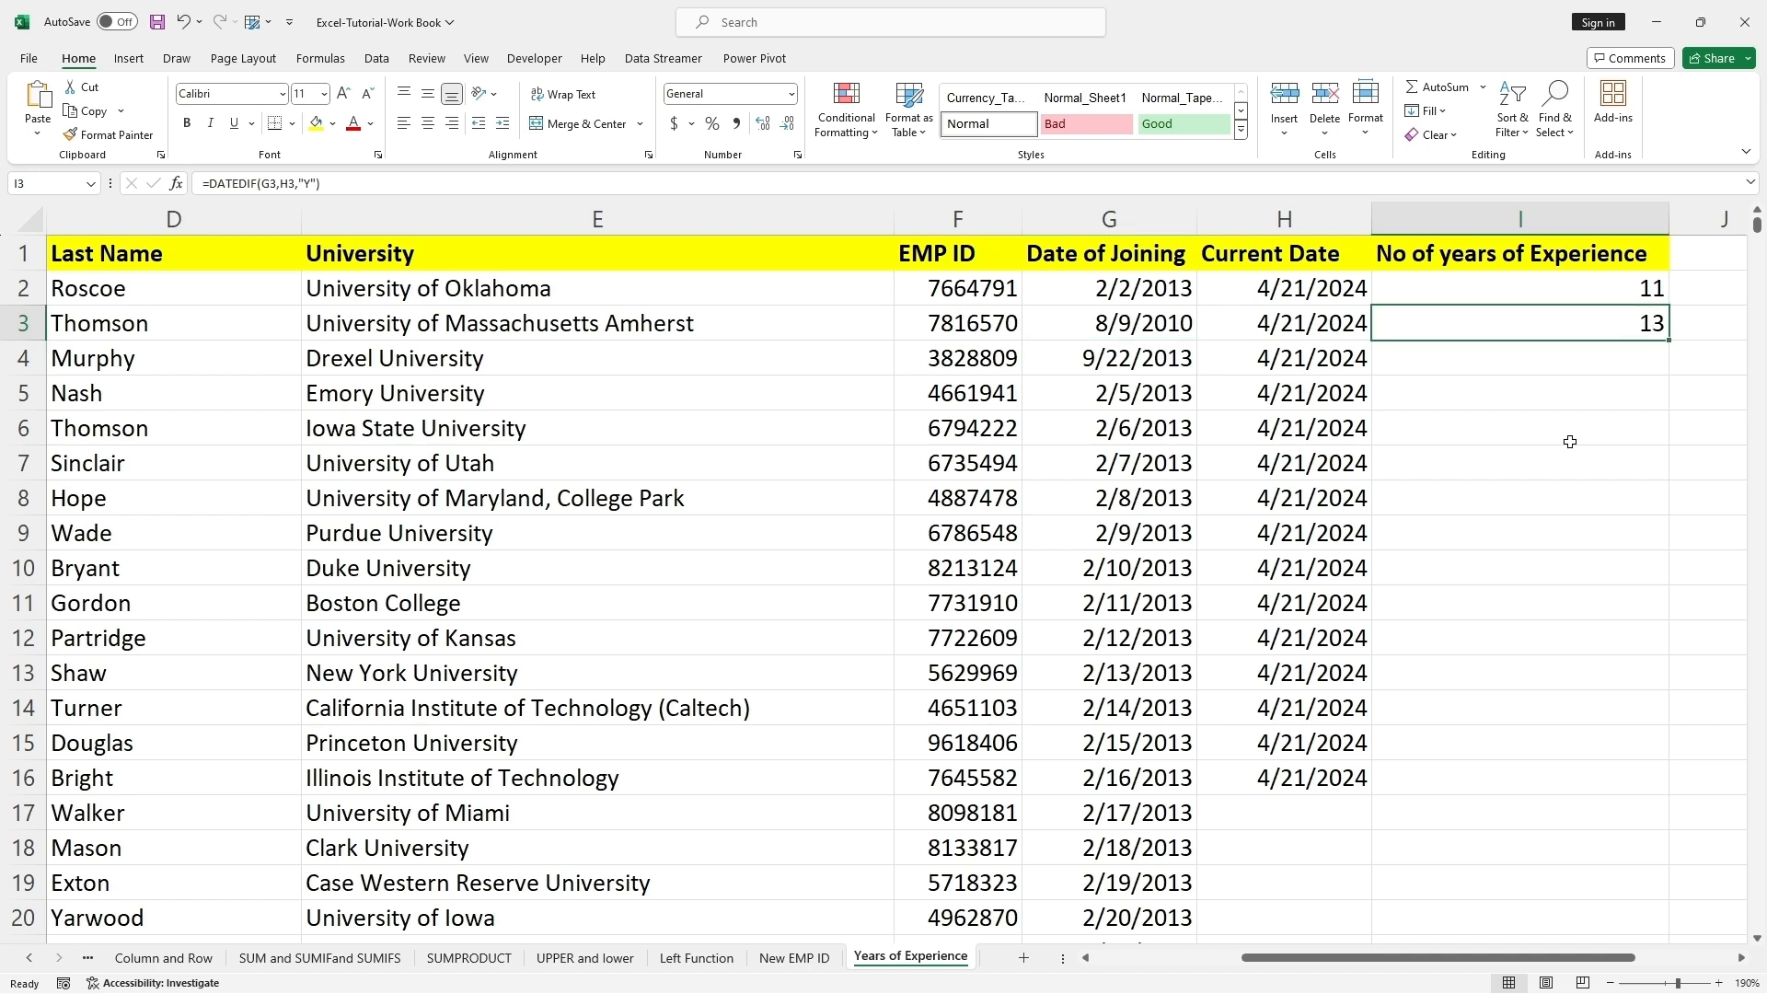
Set the second employee's date of joining in G3 back to 8/9/2013
click(1174, 322)
click(1623, 320)
click(1132, 338)
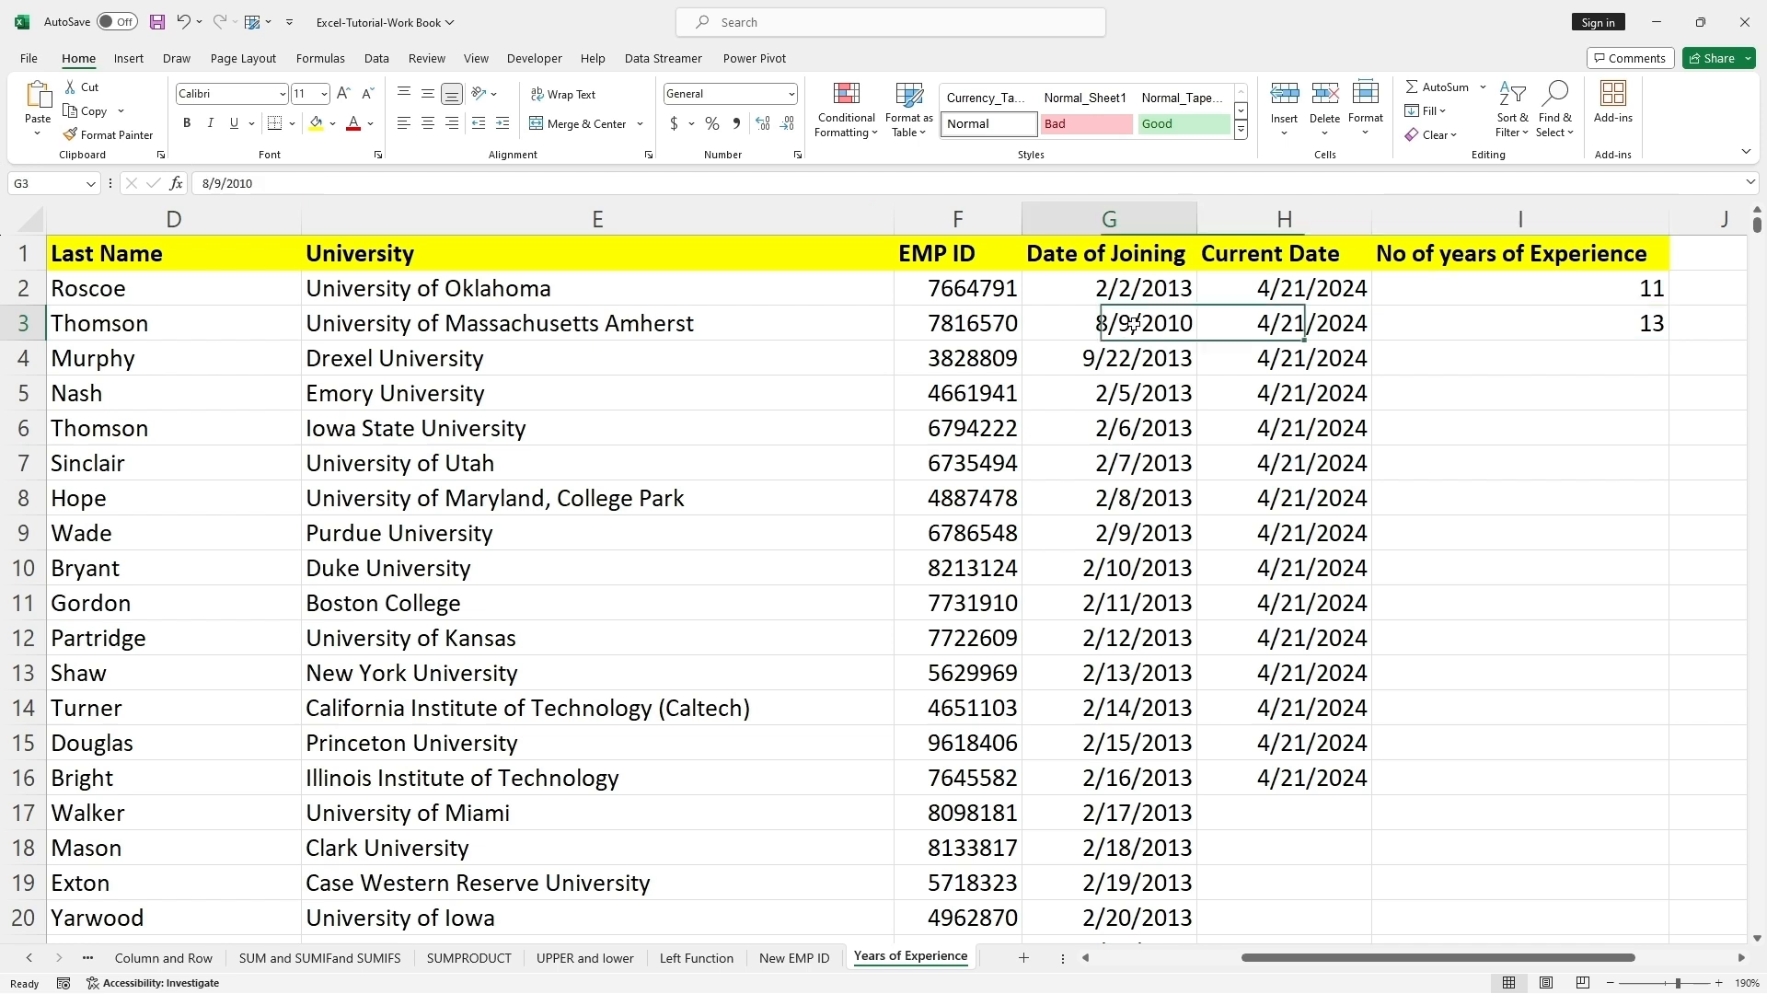
double_click(1132, 337)
key(BackSpace)
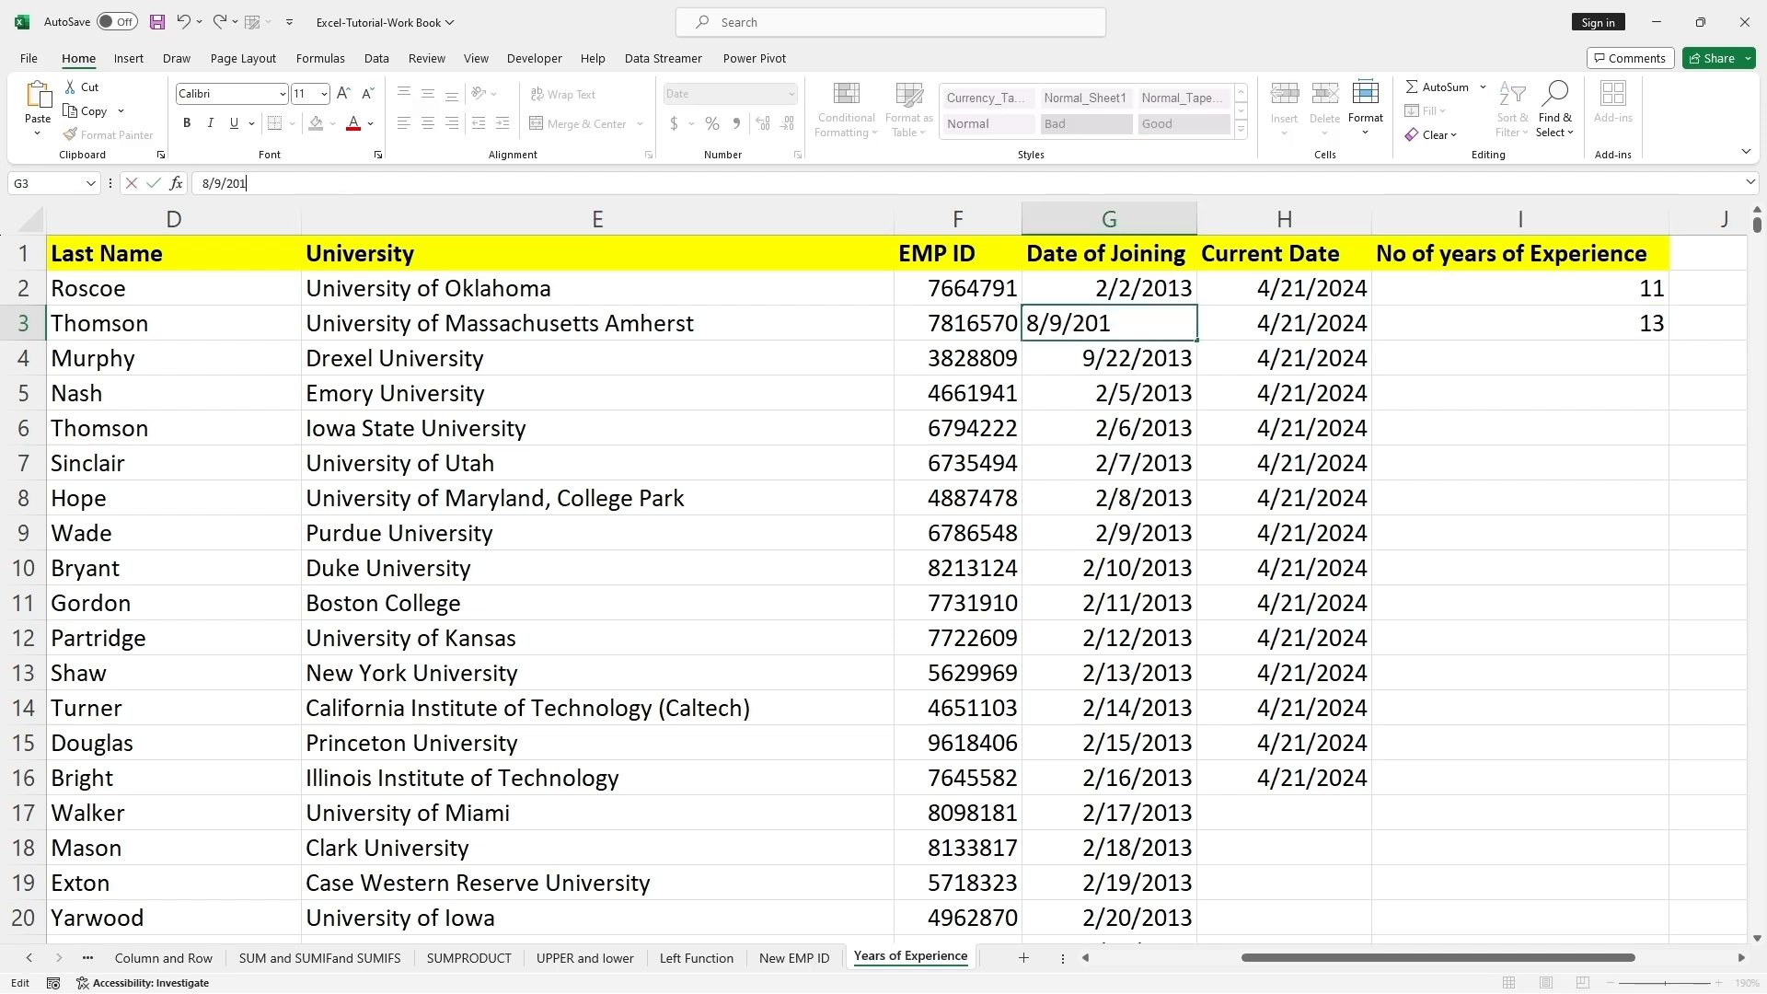
text(3)
click(1240, 524)
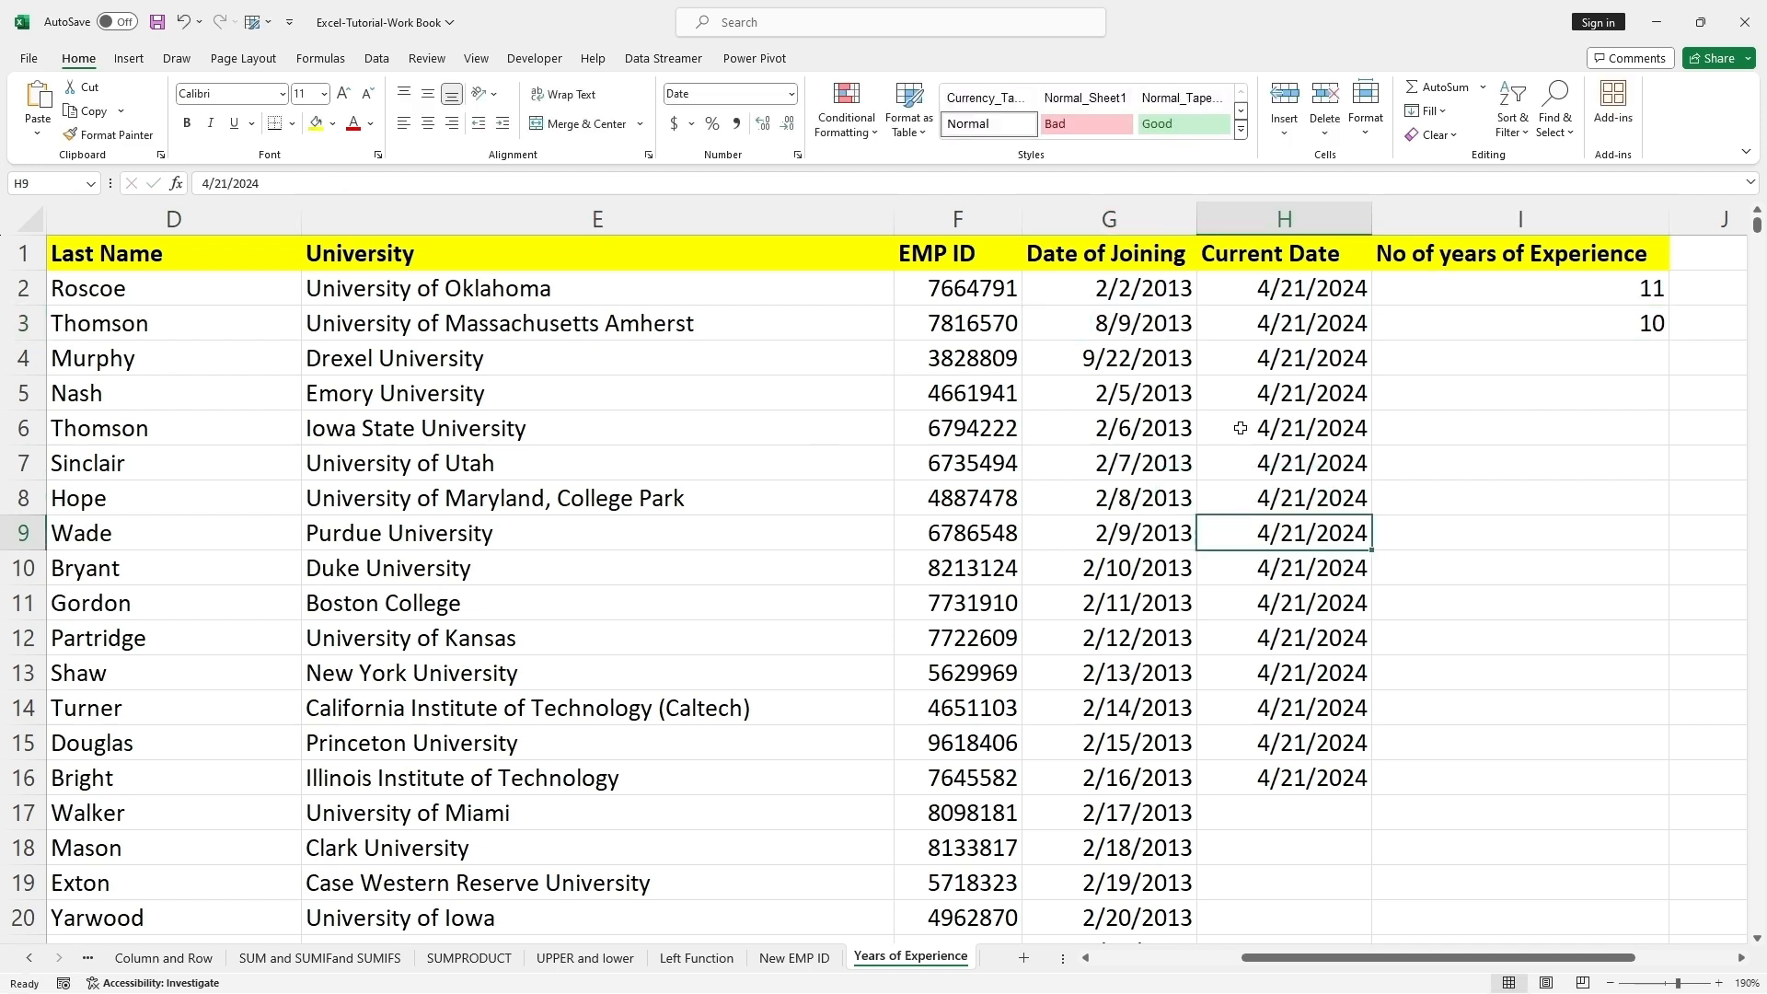
scroll(1240, 428, down, 6)
scroll(1241, 428, up, 3)
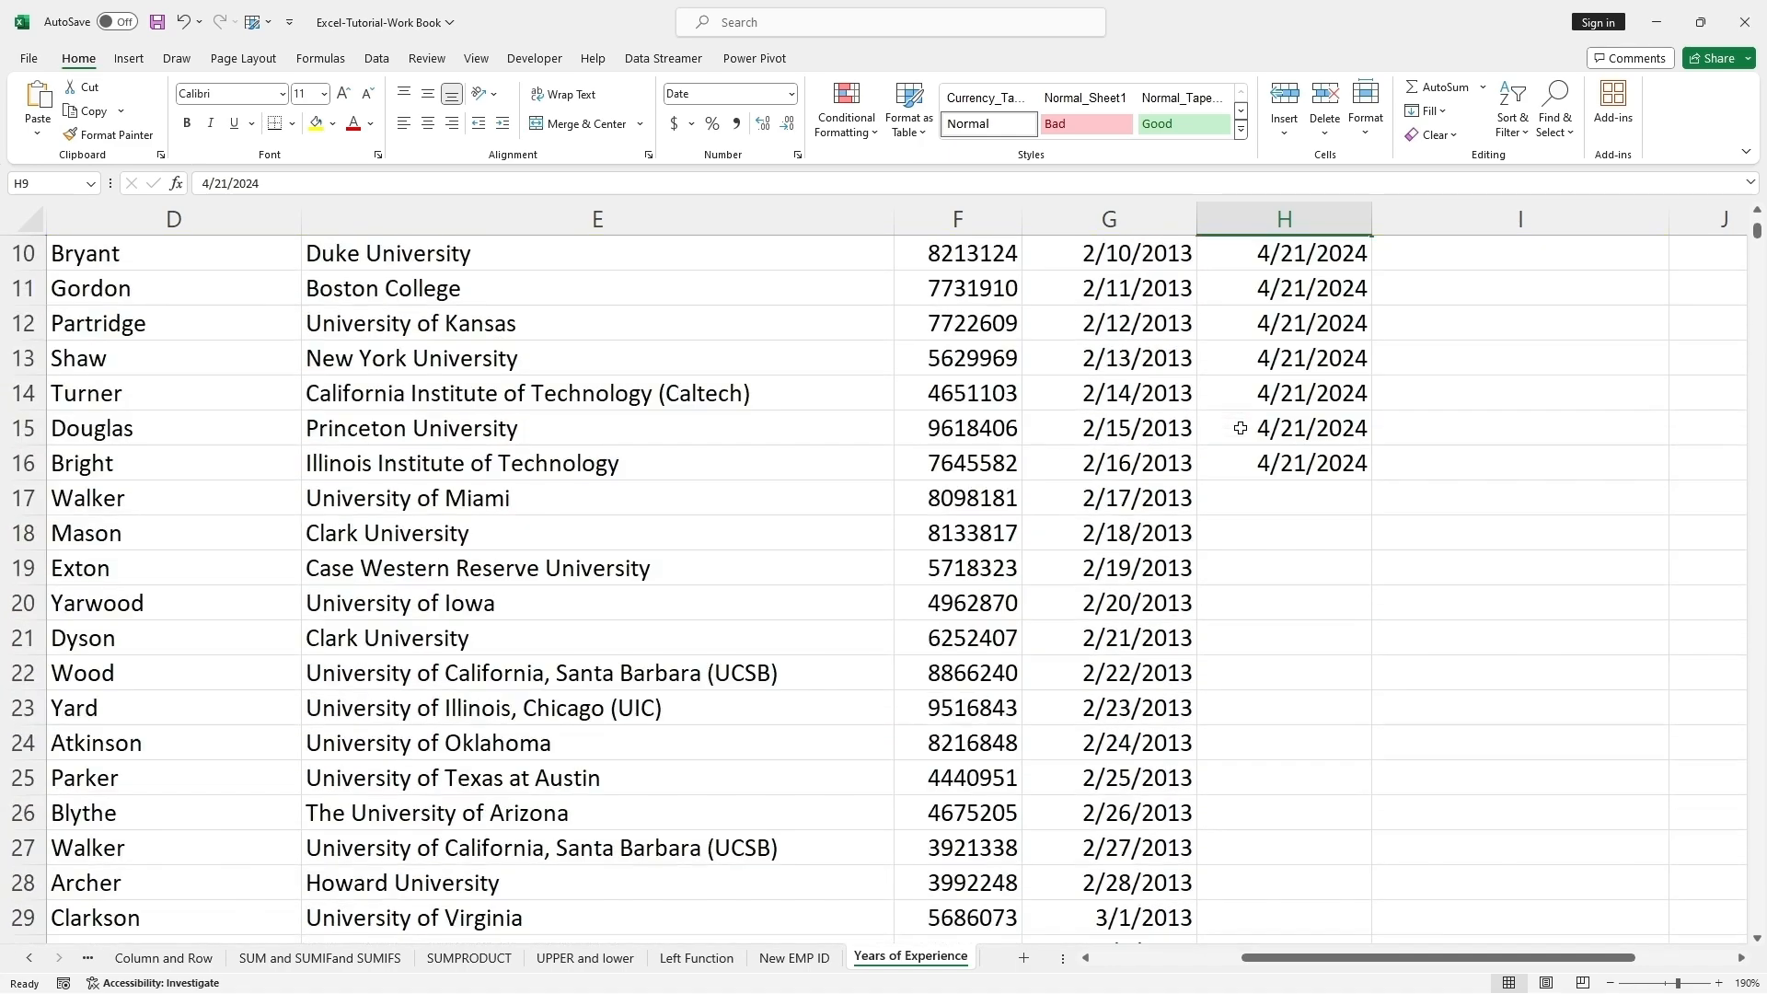
Fill the current date from H16 down to H1001 as copied cells, so every row has the same date
click(1297, 457)
drag(1371, 480, 1337, 886)
click(1398, 911)
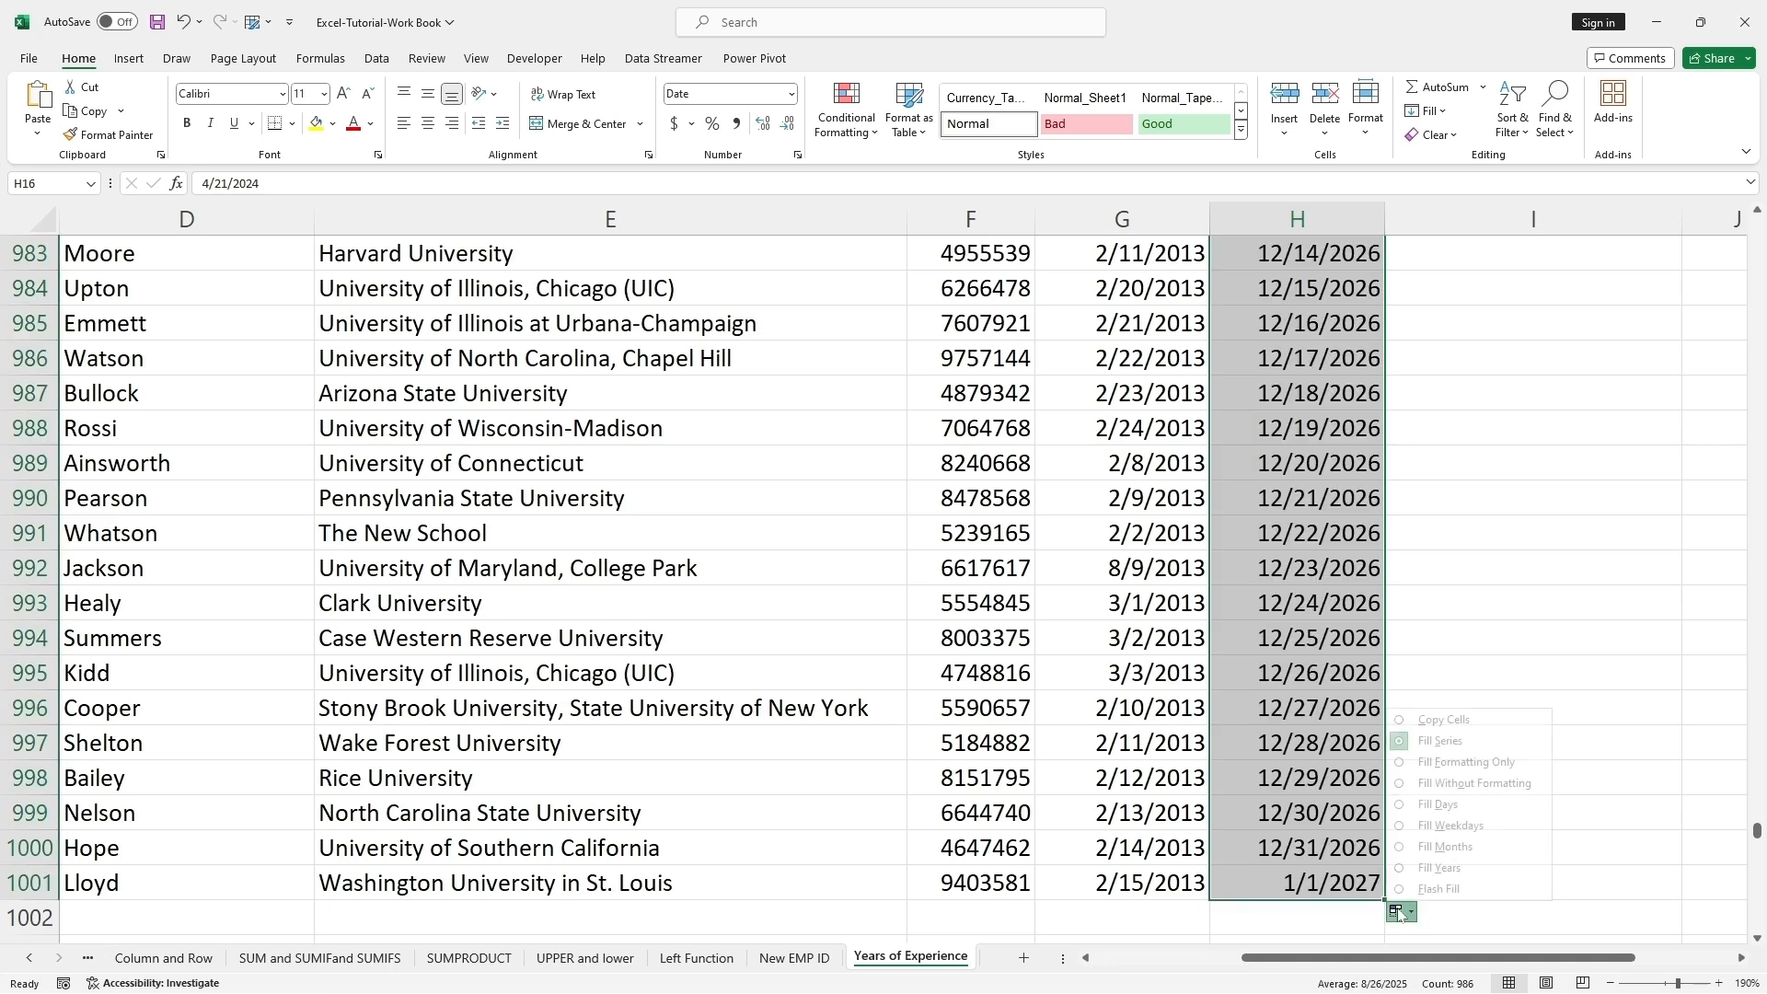
click(1441, 722)
scroll(1587, 580, up, 5)
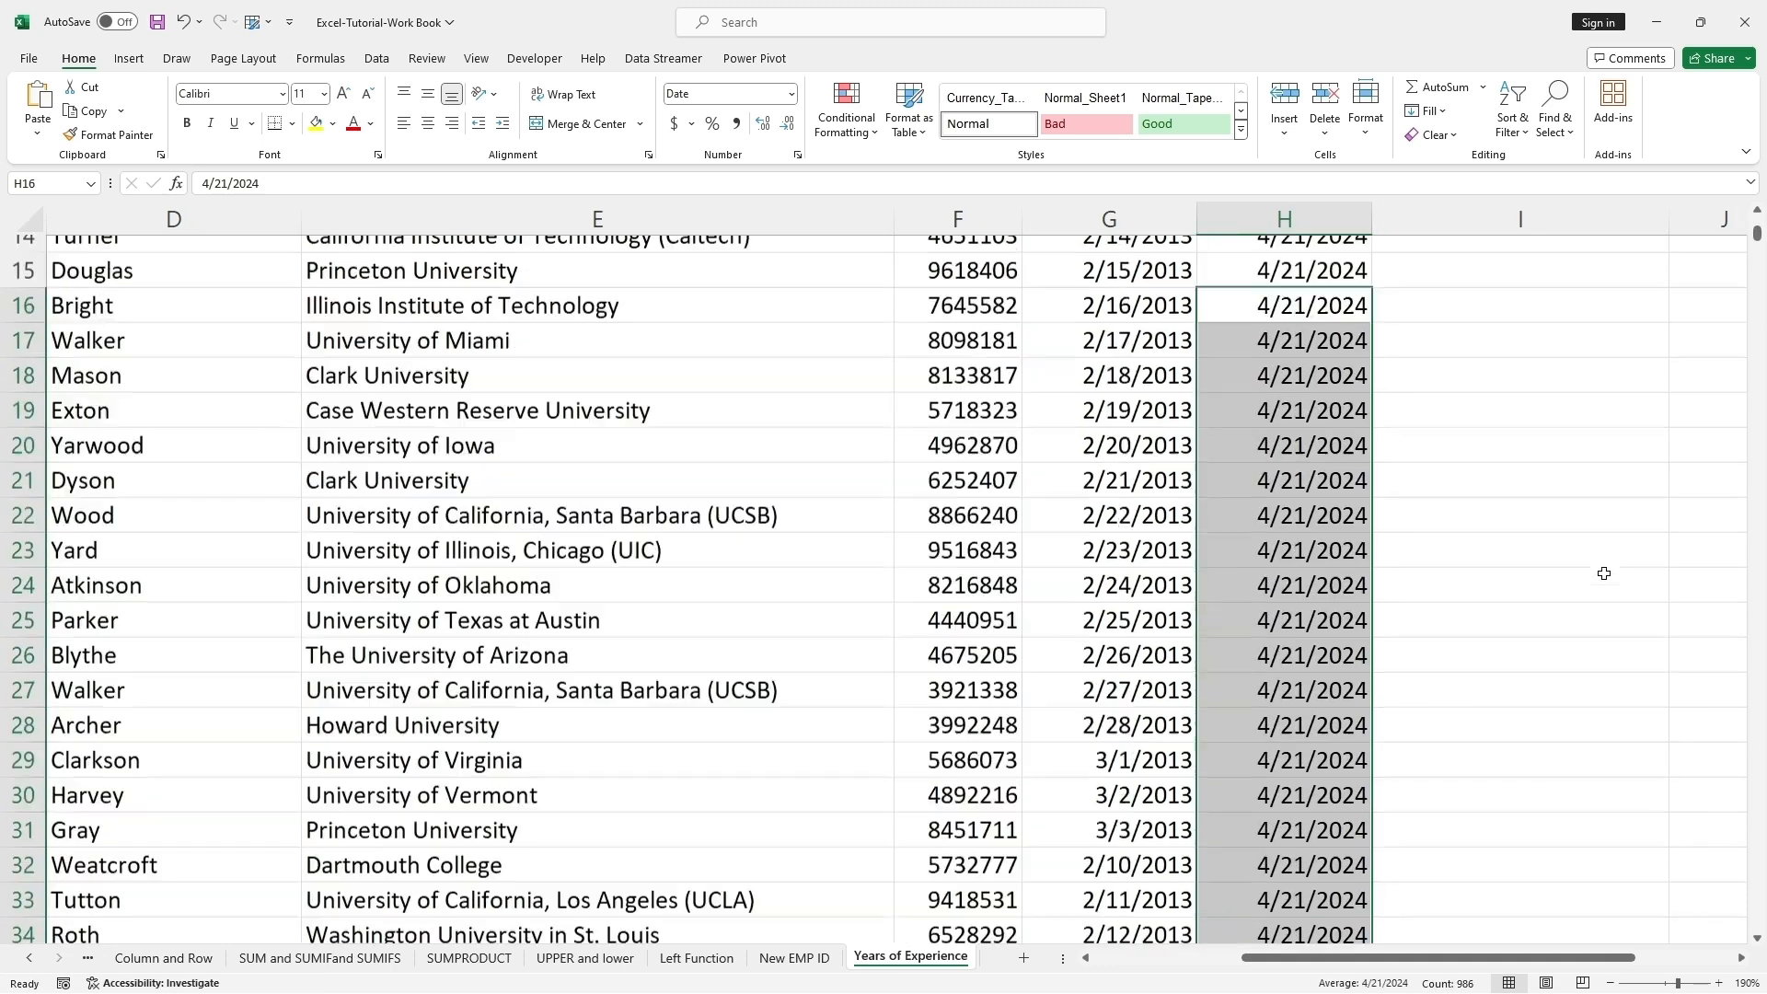
Fill the years-of-experience formula from I3 down to I1001 for all remaining employees
click(1651, 324)
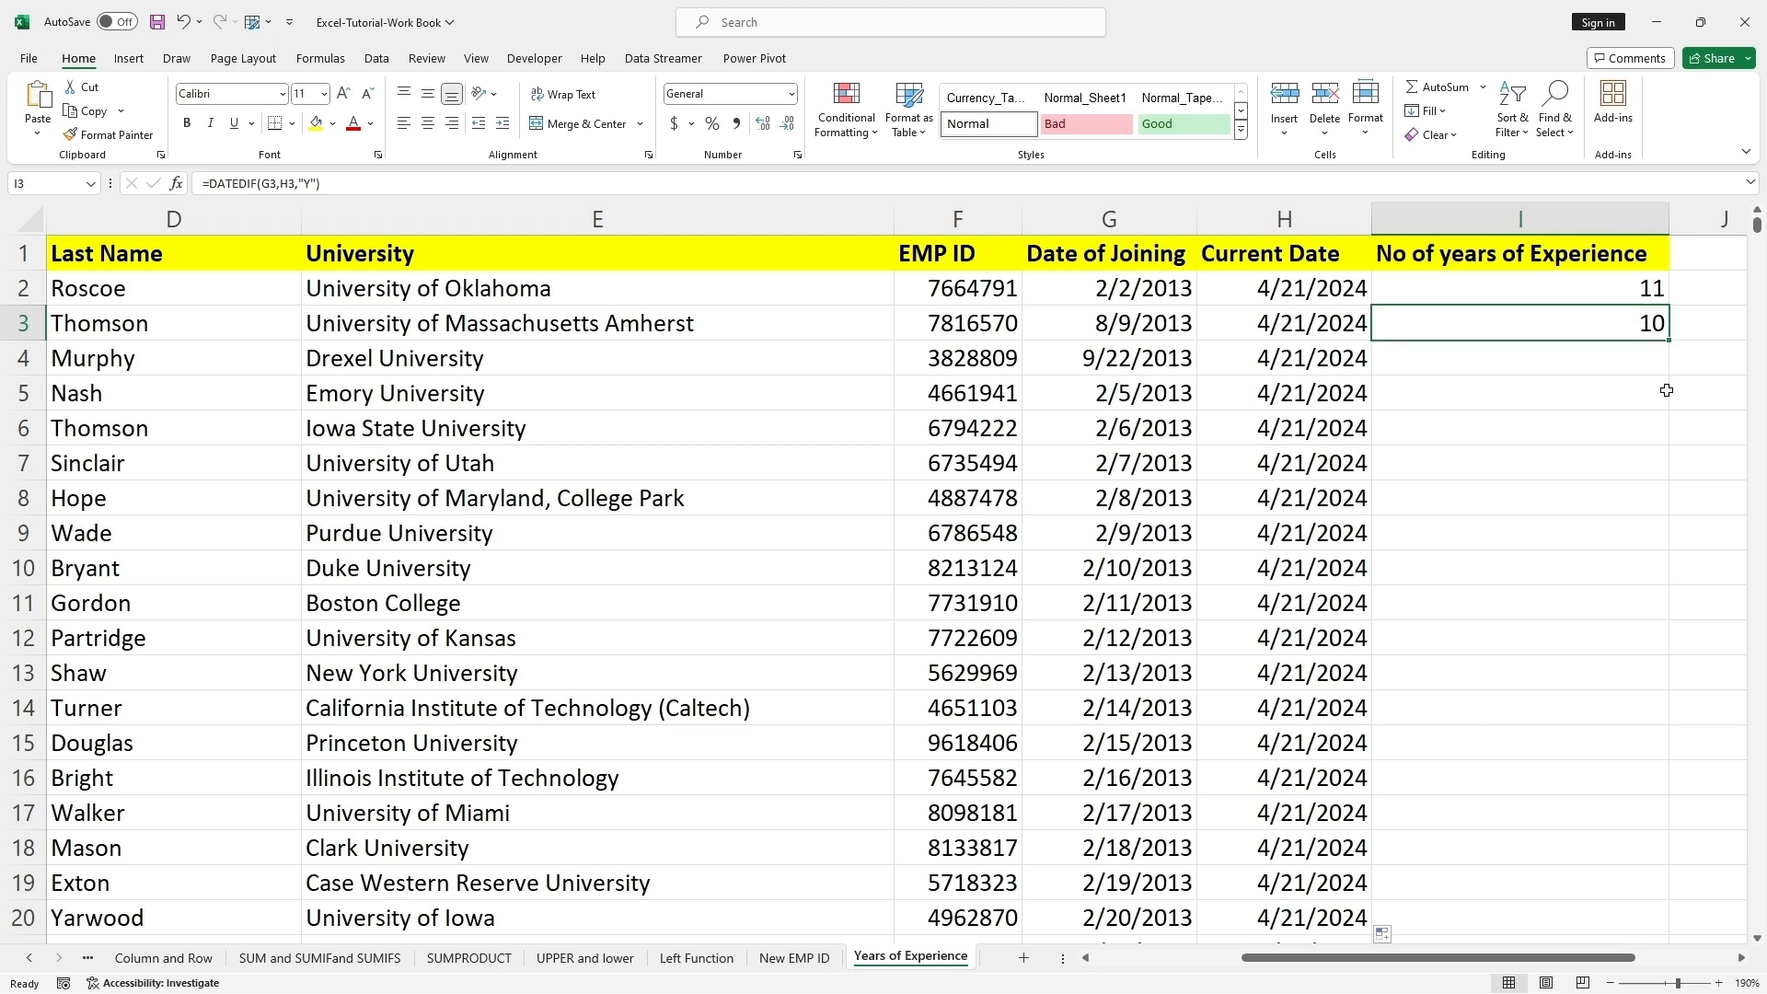
drag(1666, 340, 1593, 892)
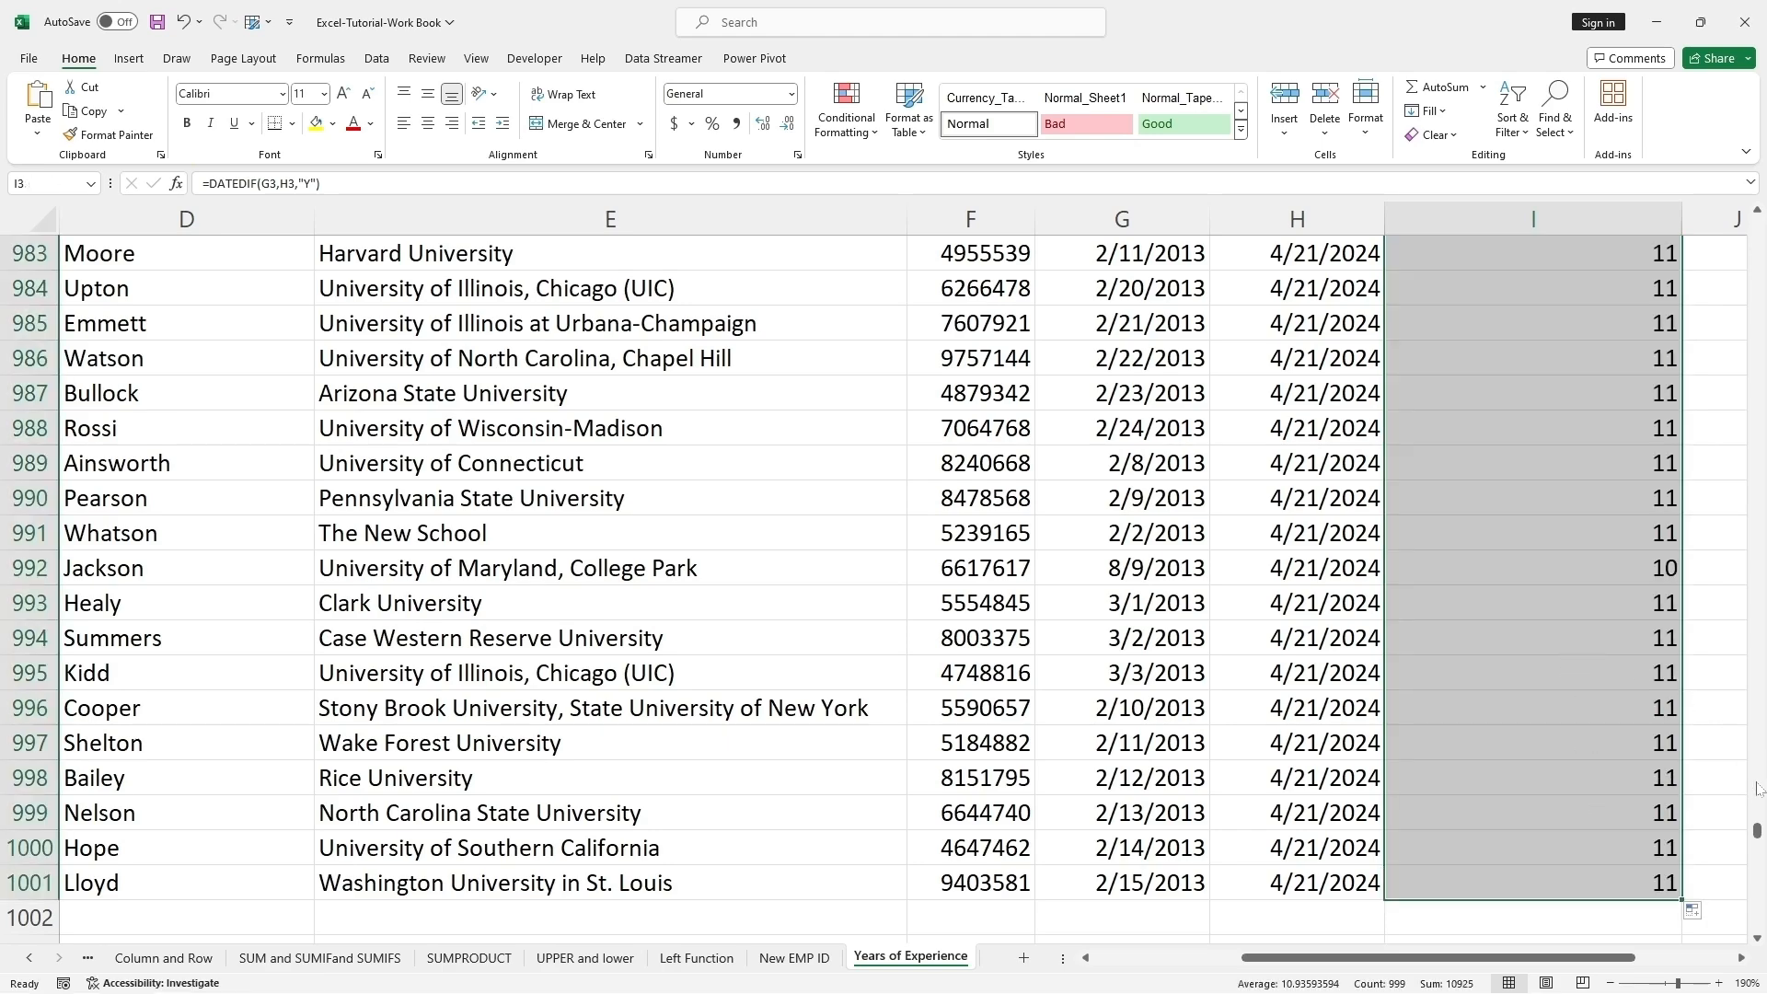
drag(1755, 829, 1755, 221)
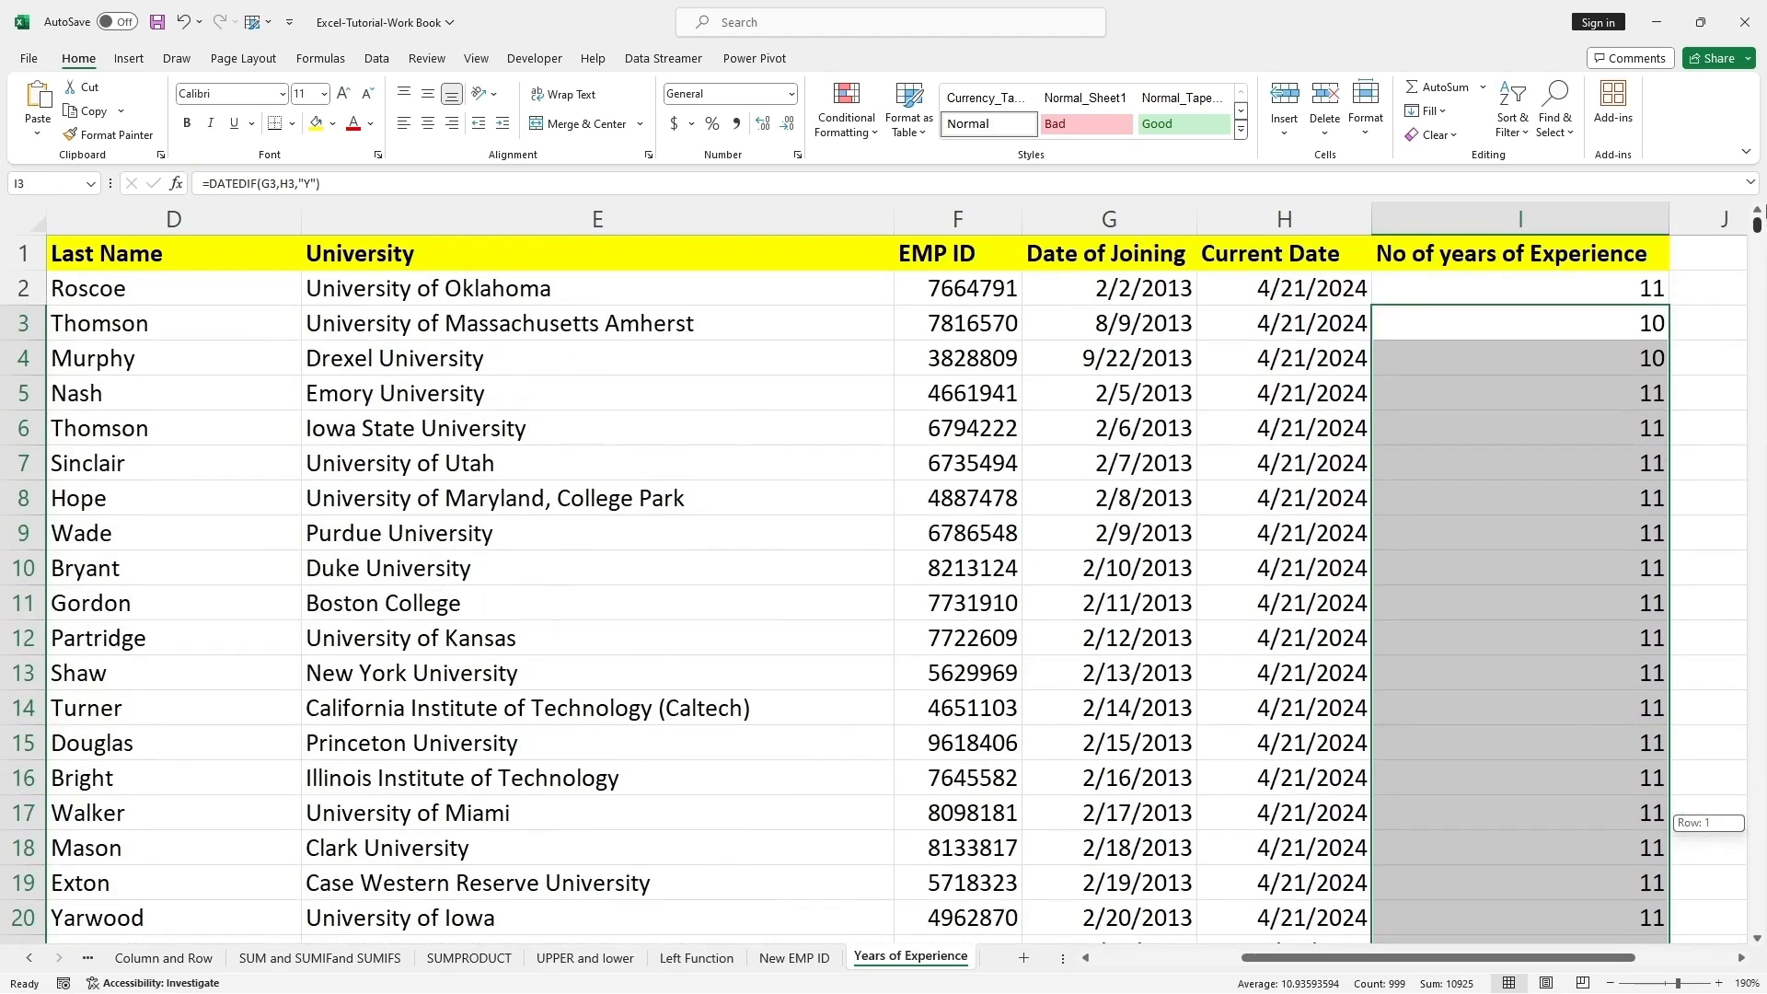
click(1575, 426)
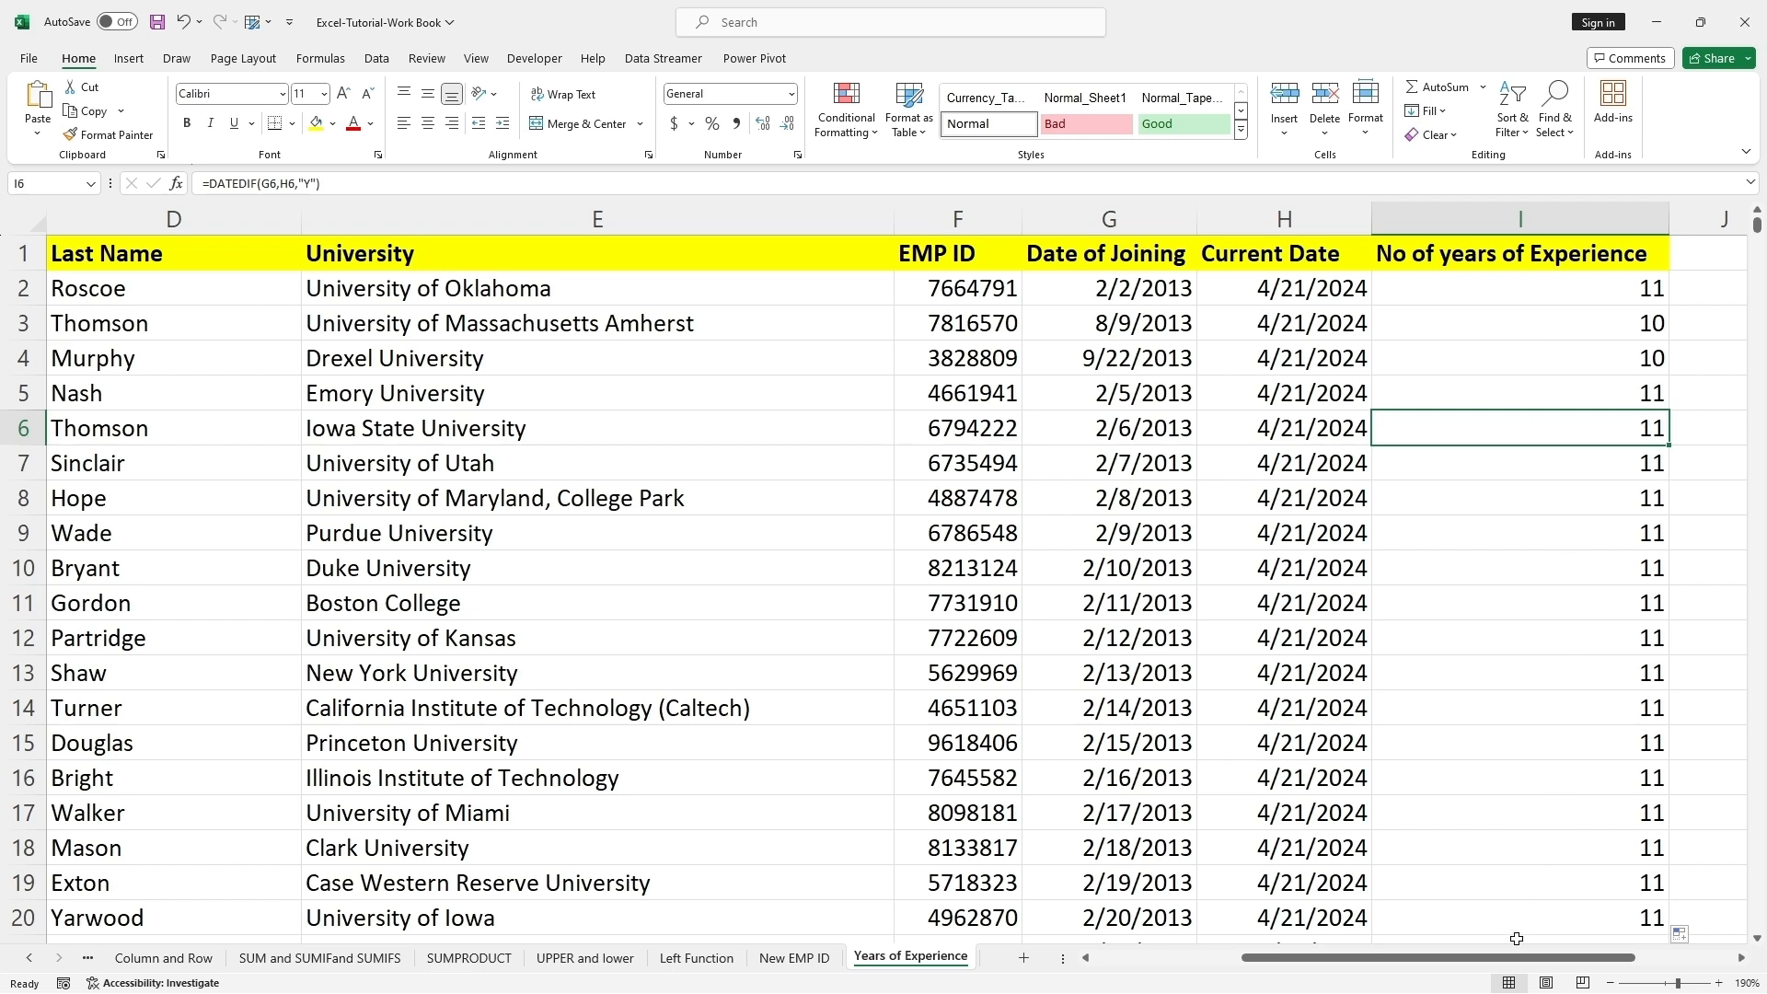
Copy the "No of years of Experience" header from I1 to J1 and fit column J's width to it
drag(1518, 958, 1555, 958)
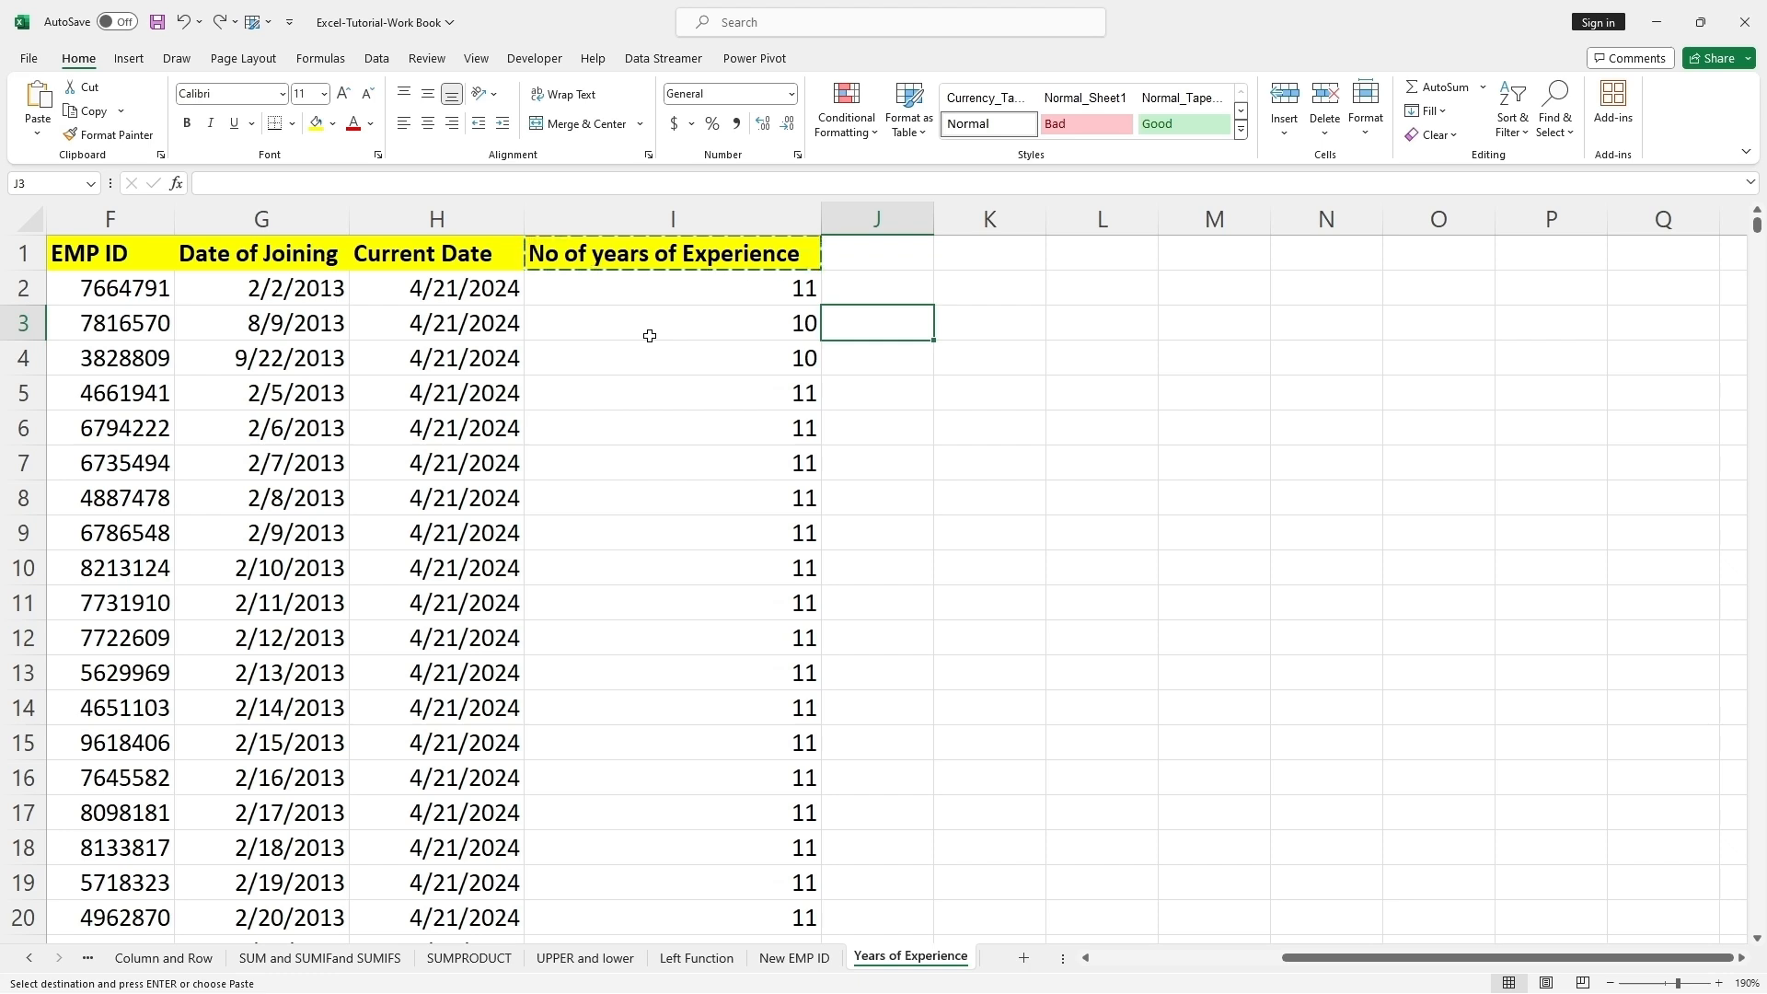
key(ctrl+c)
click(664, 259)
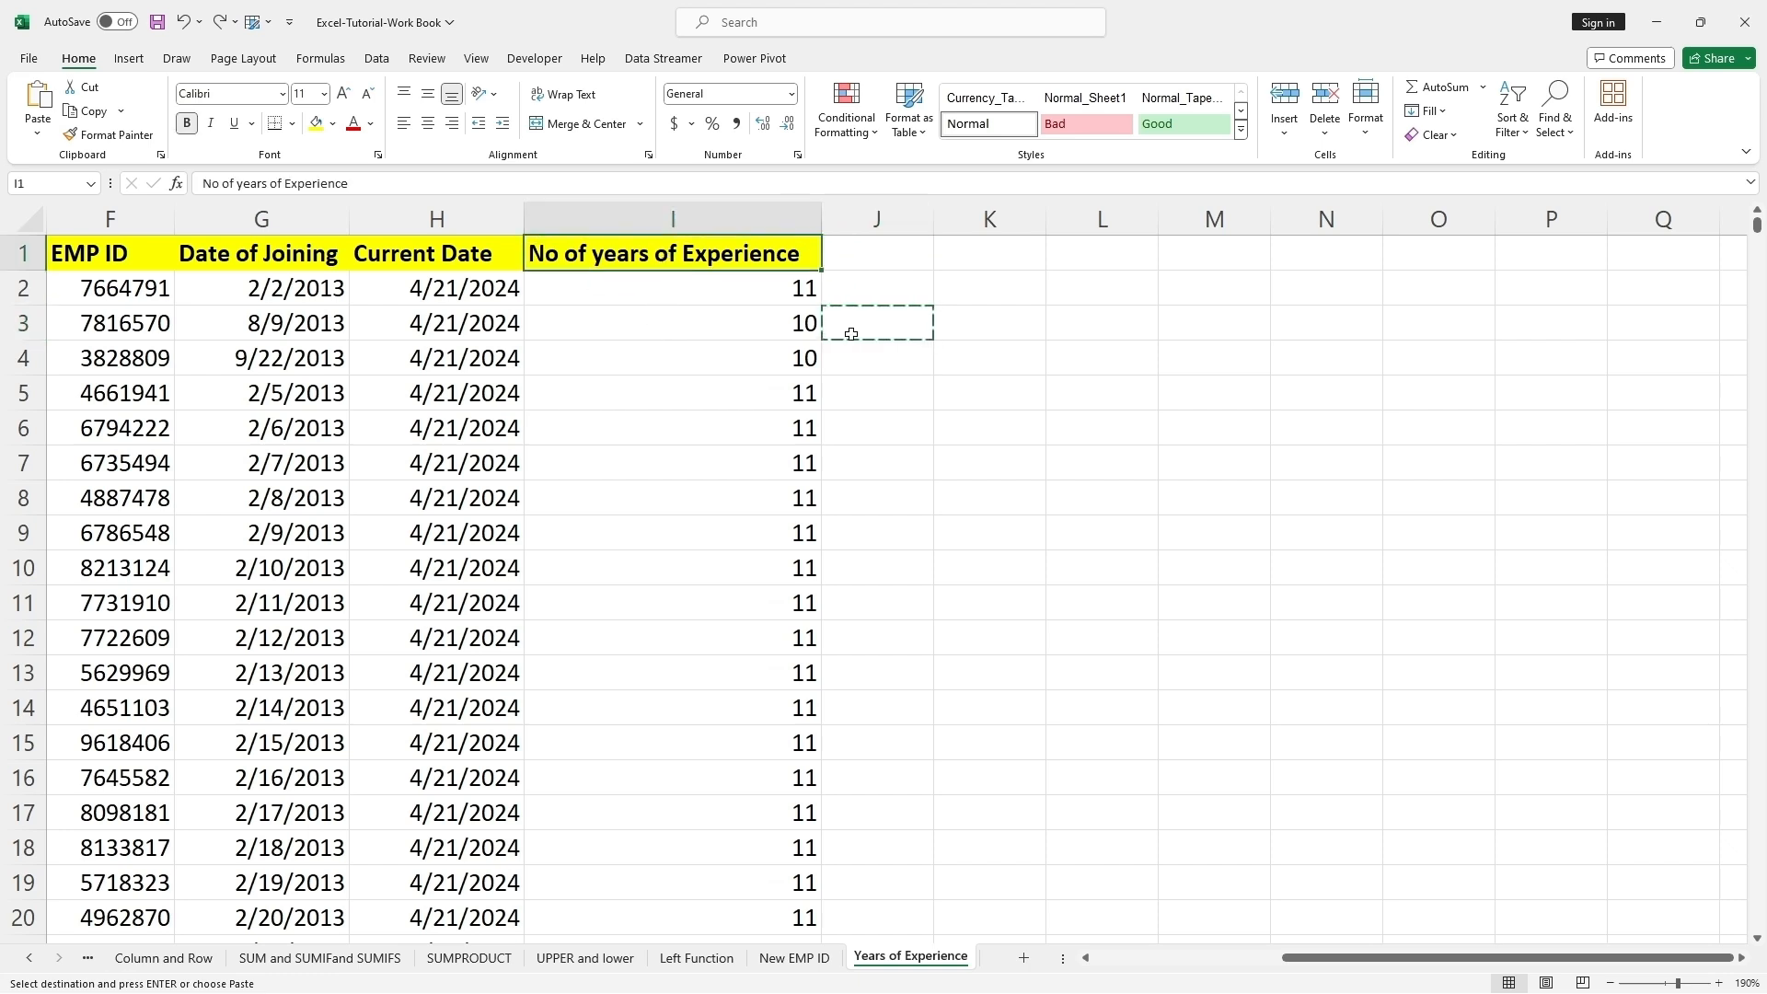
key(ctrl+c)
click(874, 256)
key(ctrl+v)
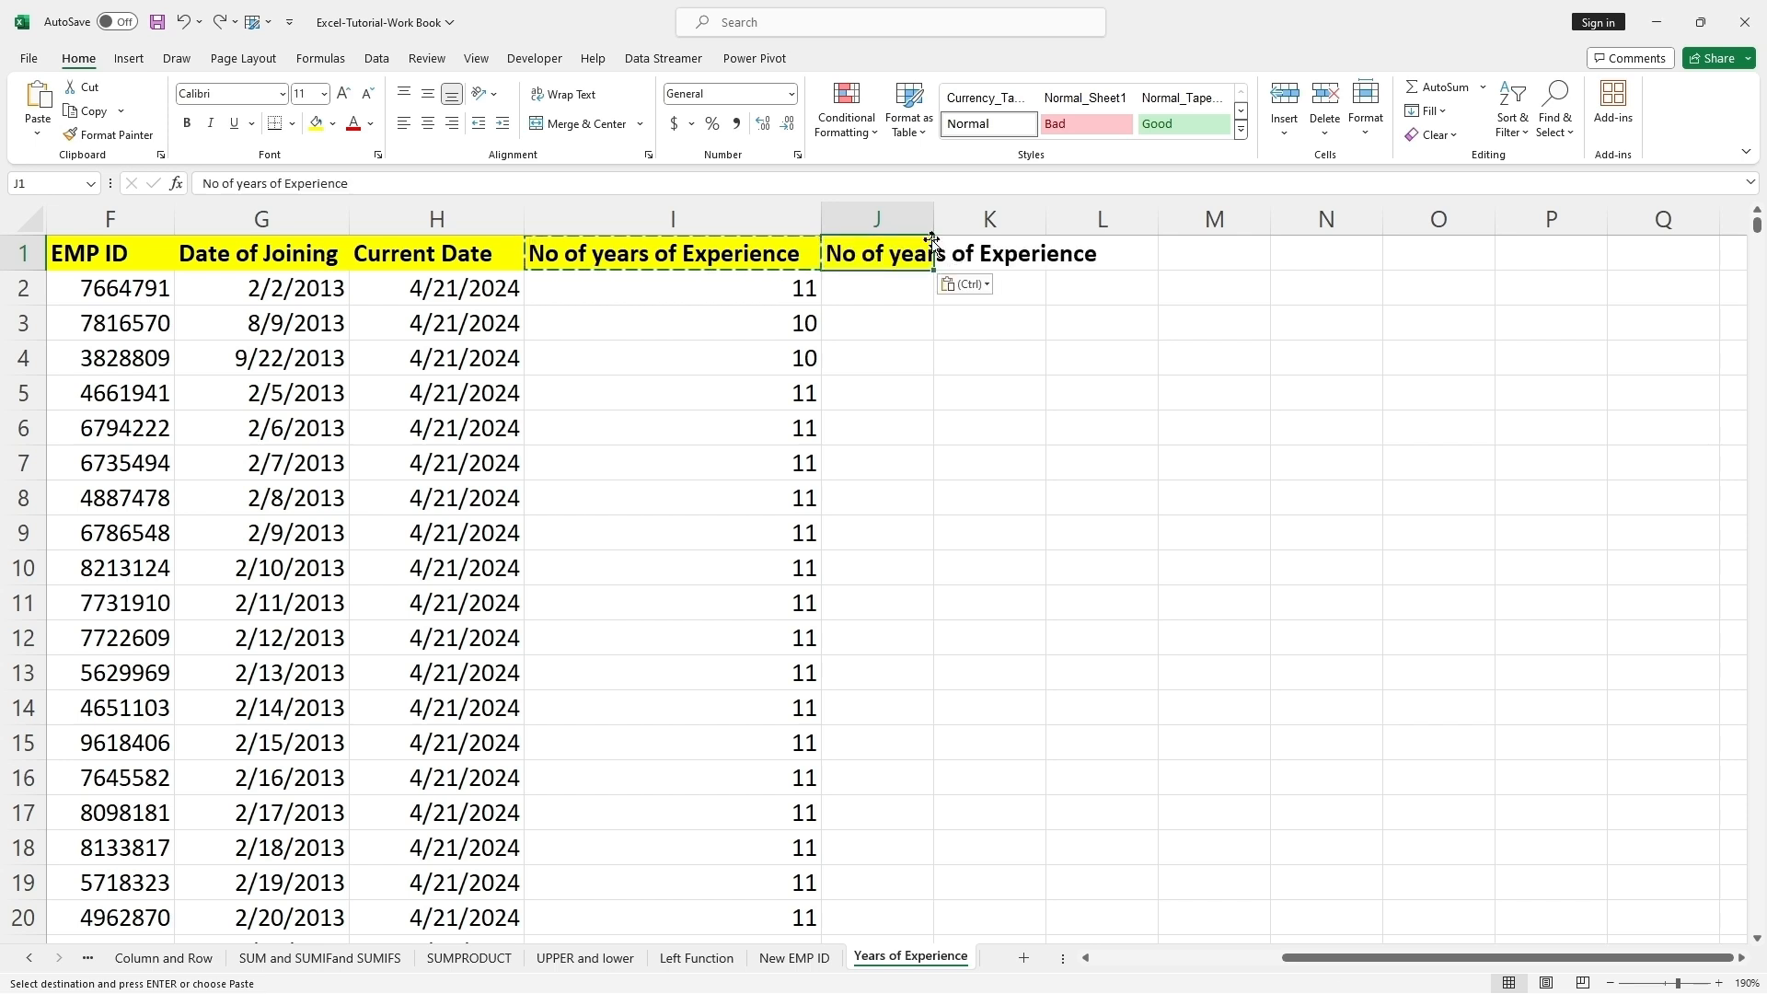
double_click(943, 212)
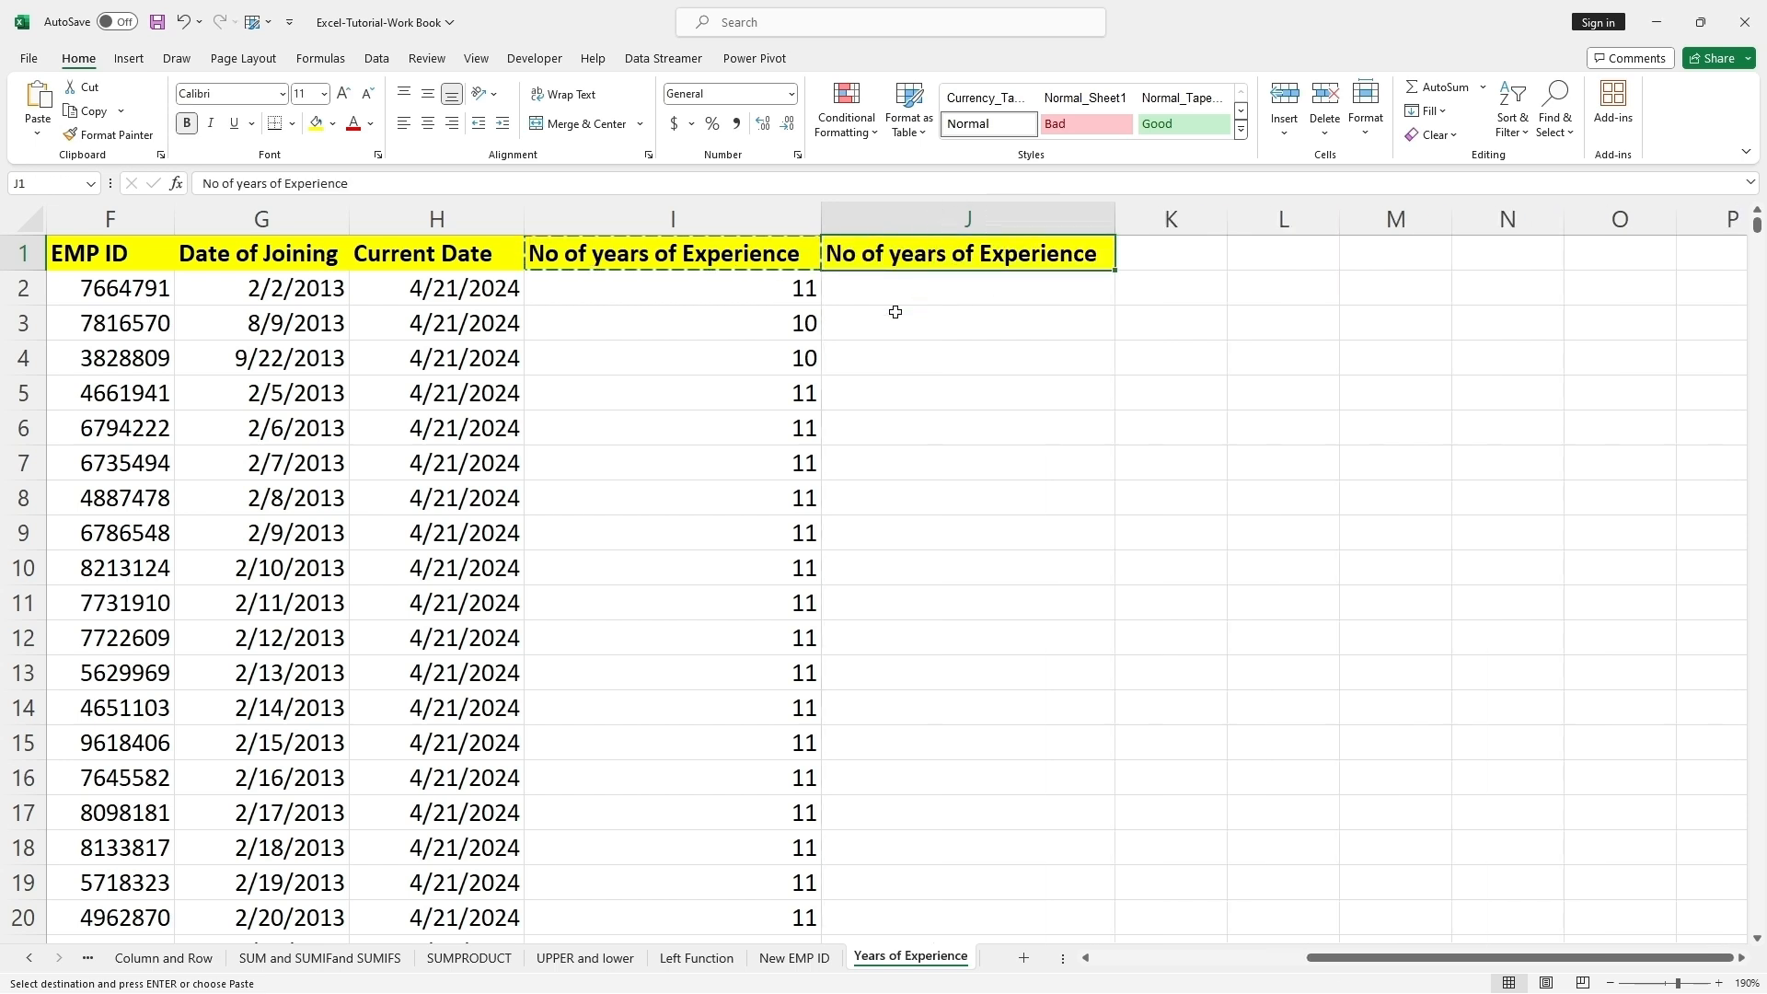
Enter the formula =DATEDIF(G2,H2,"M") in J2 to calculate the first employee's months of experience
click(782, 291)
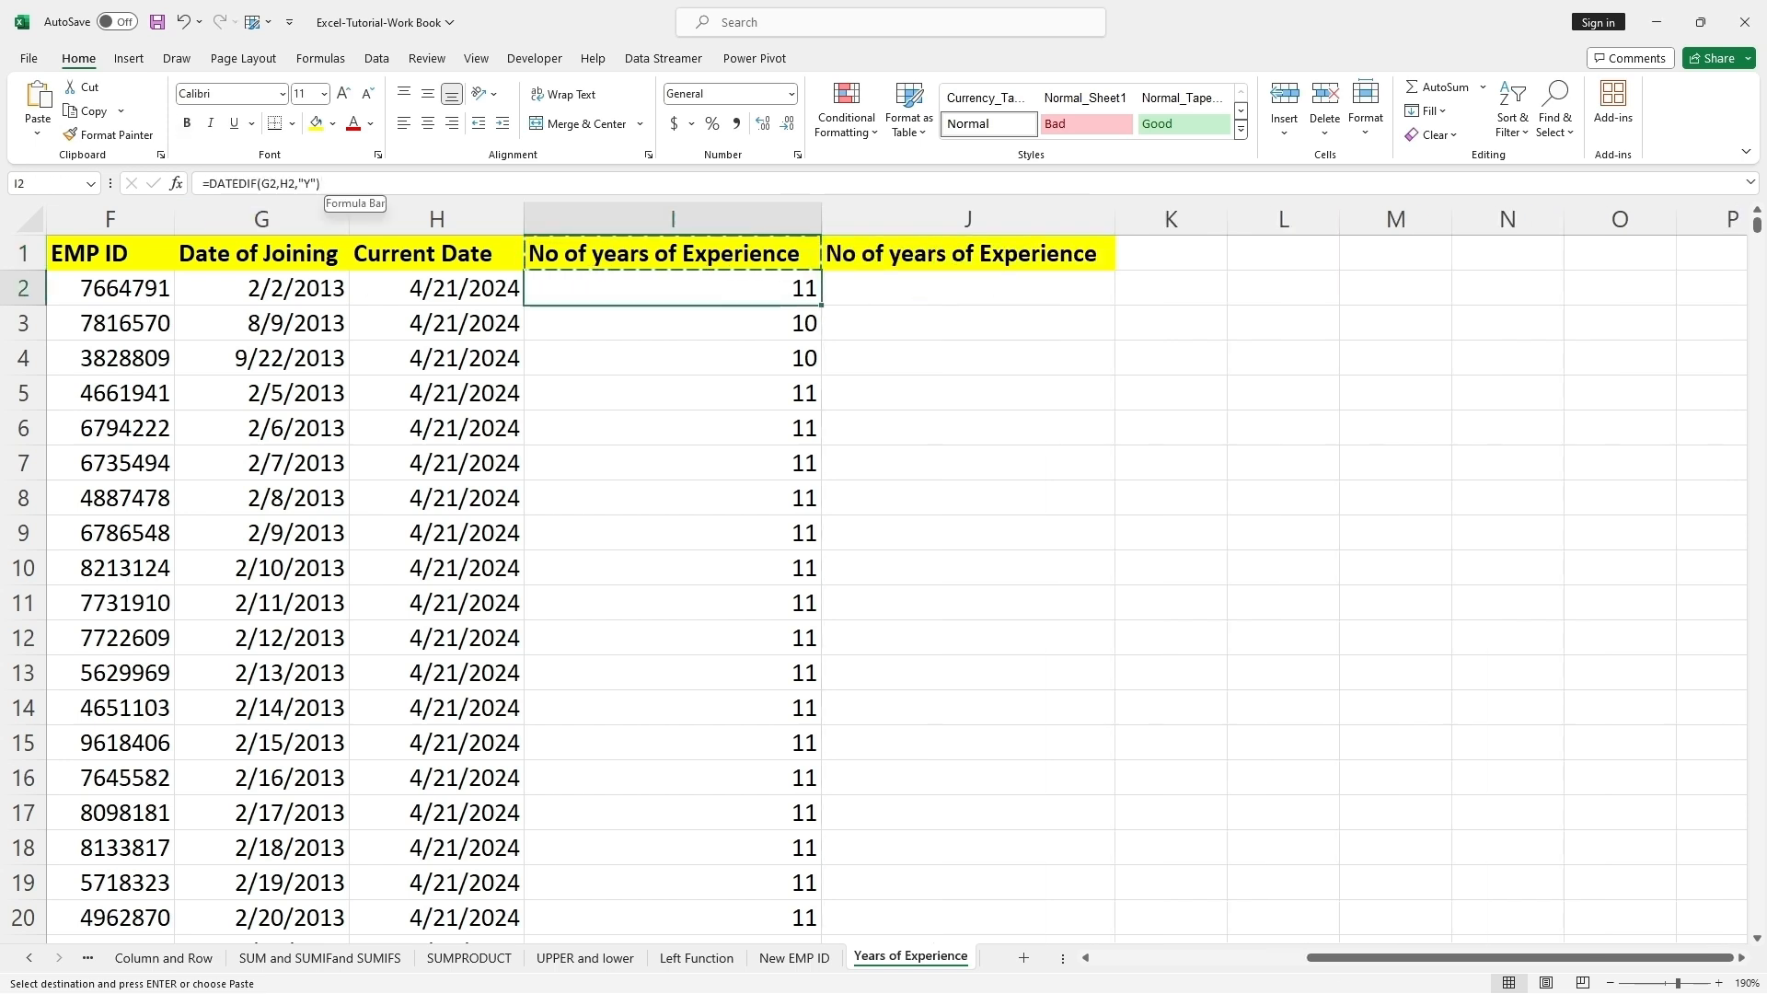
triple_click(318, 183)
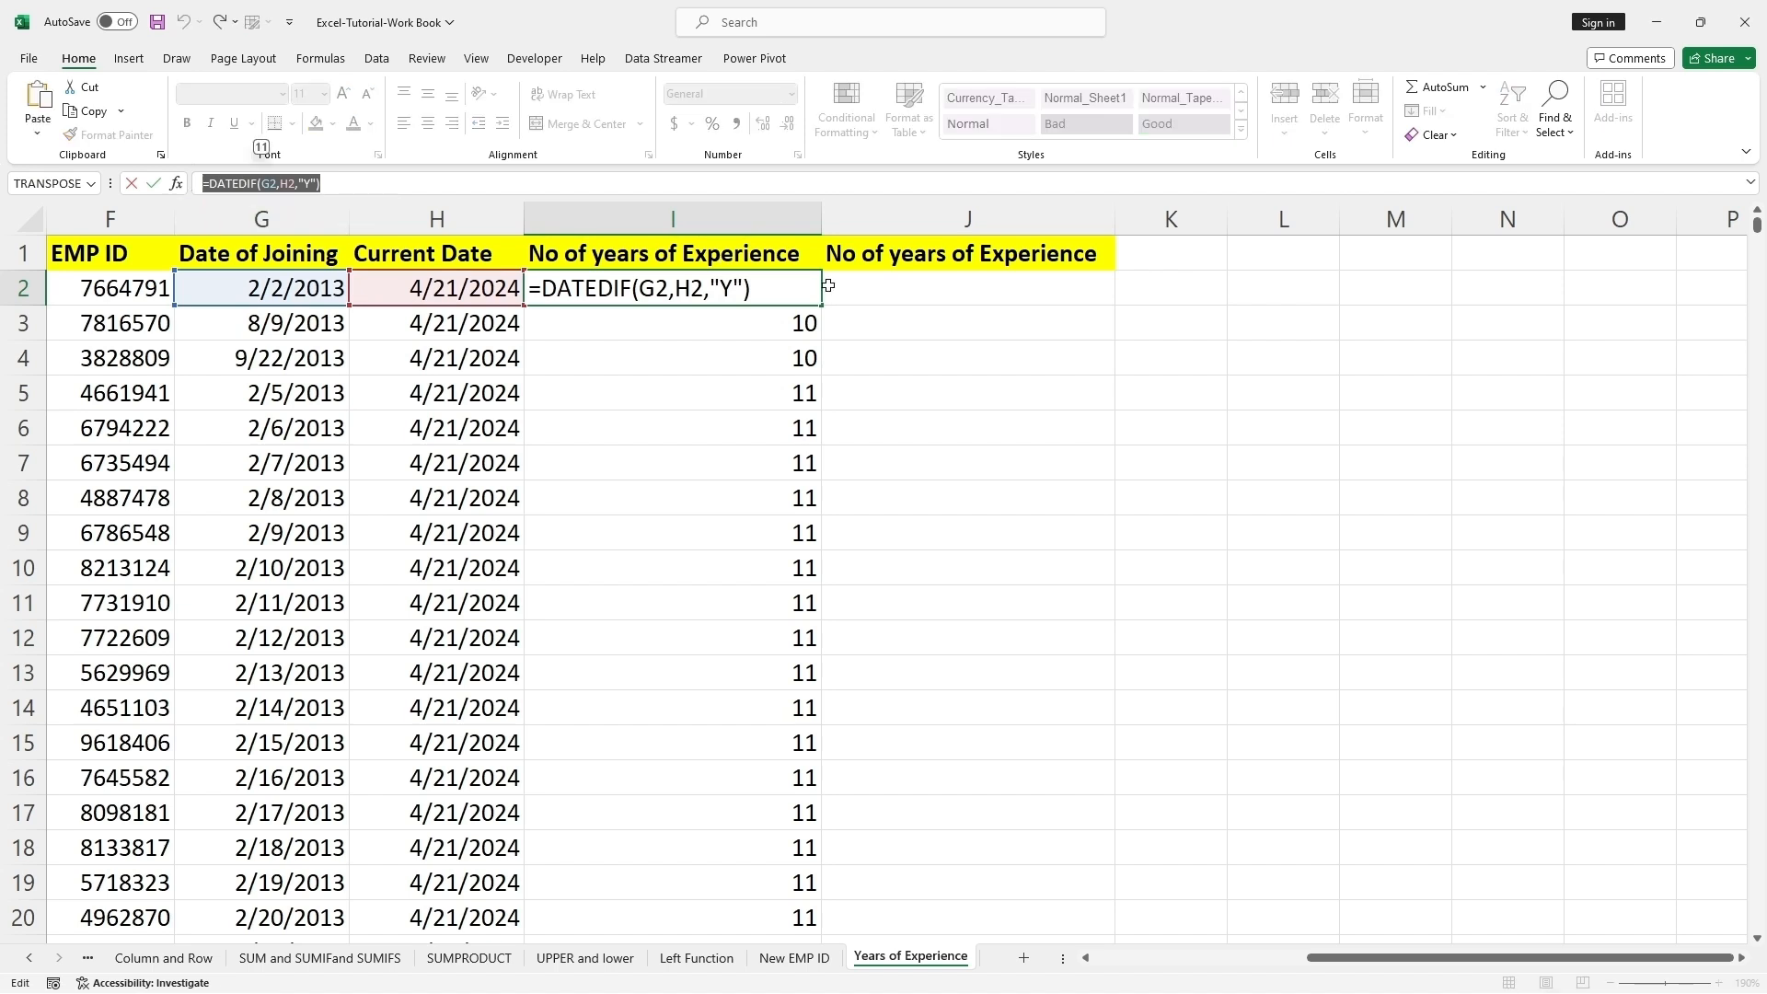
click(856, 287)
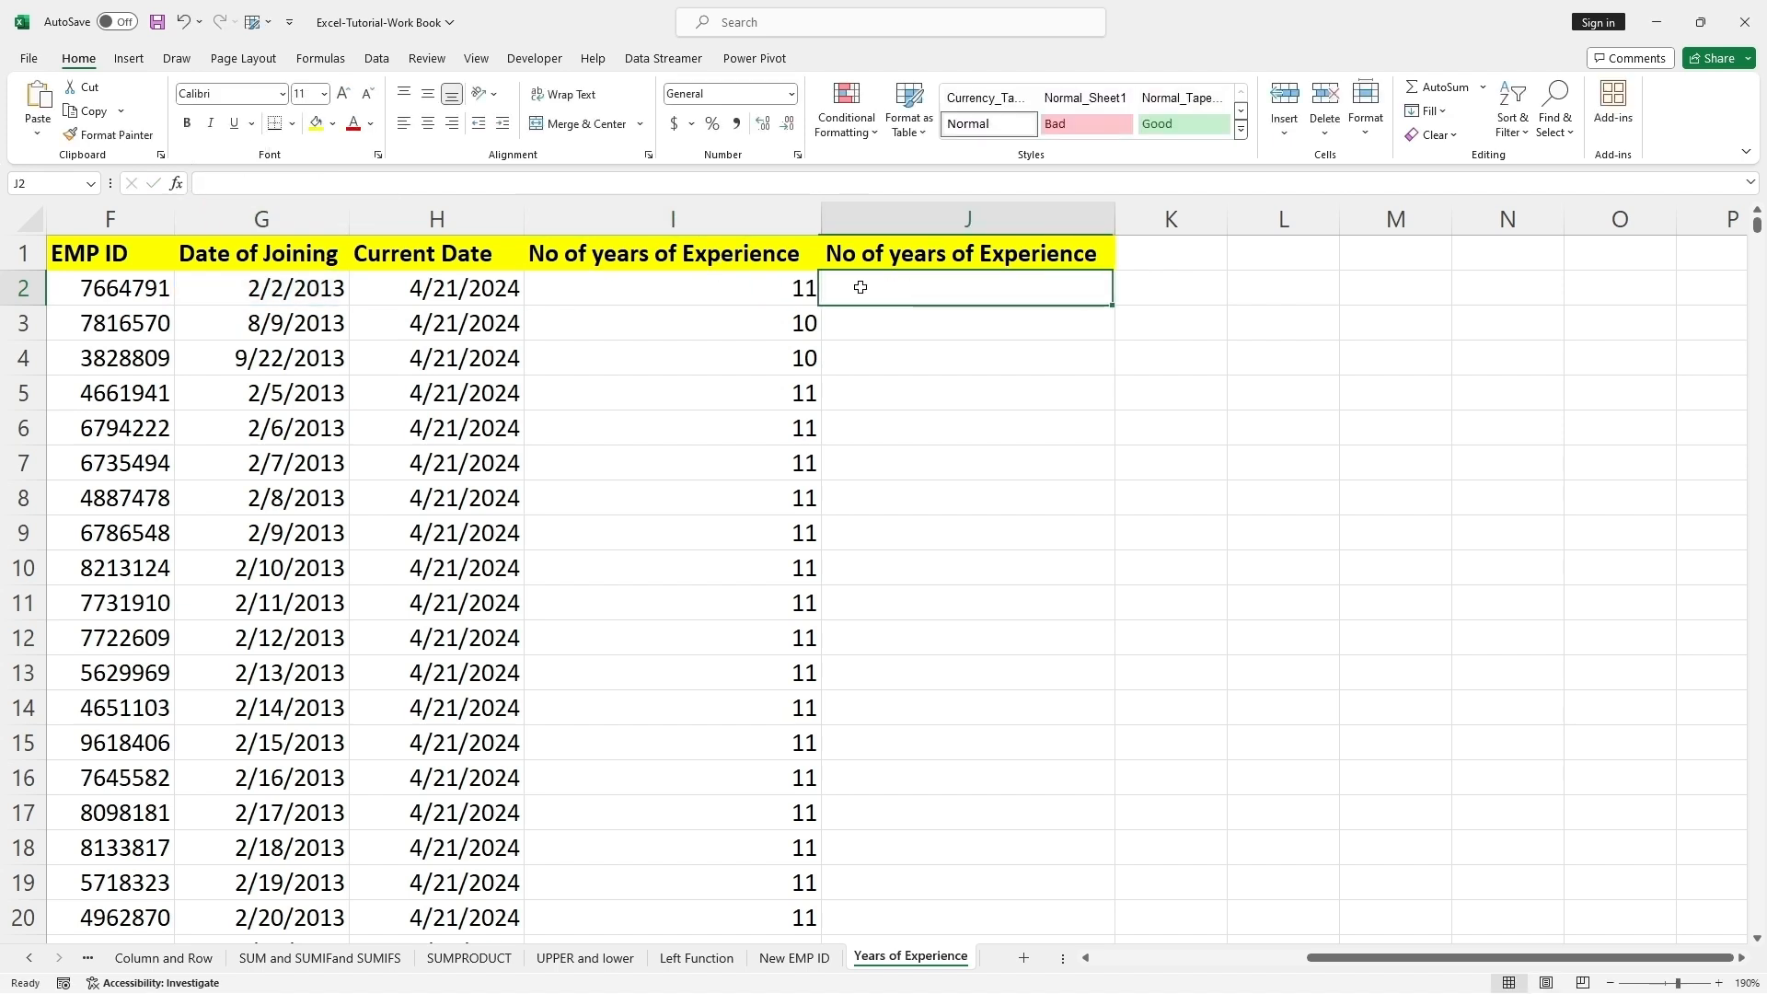
text(=)
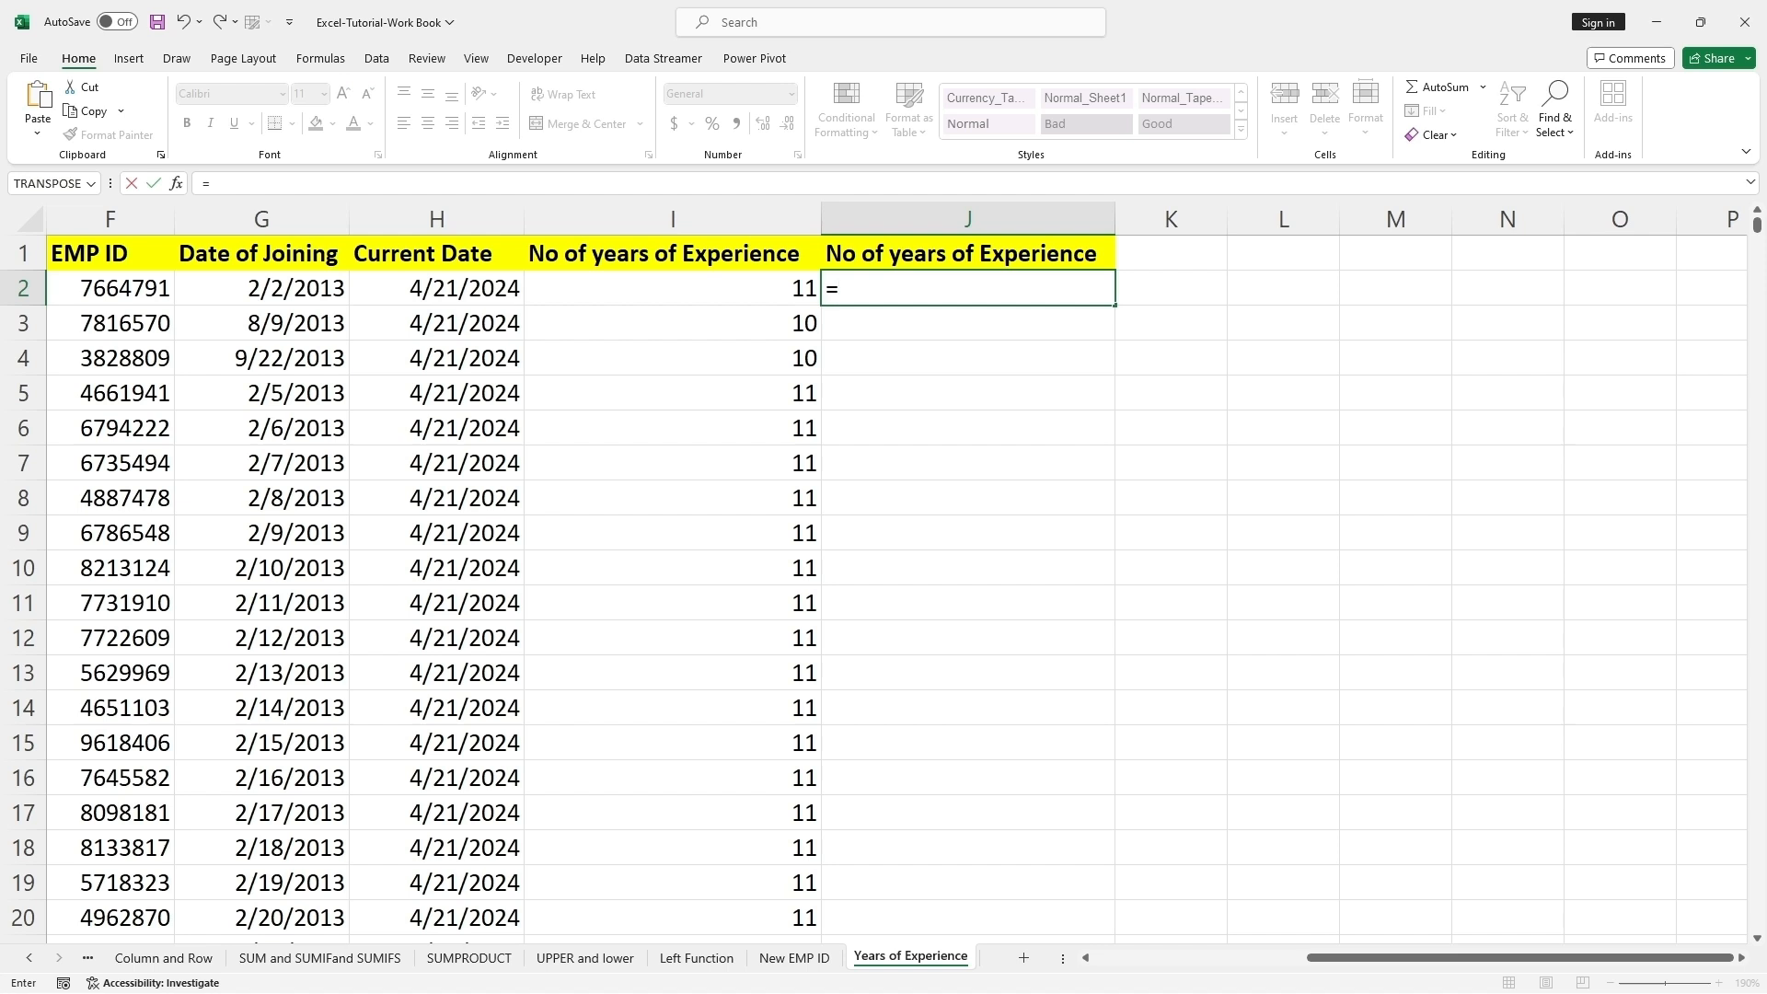
text(DAT)
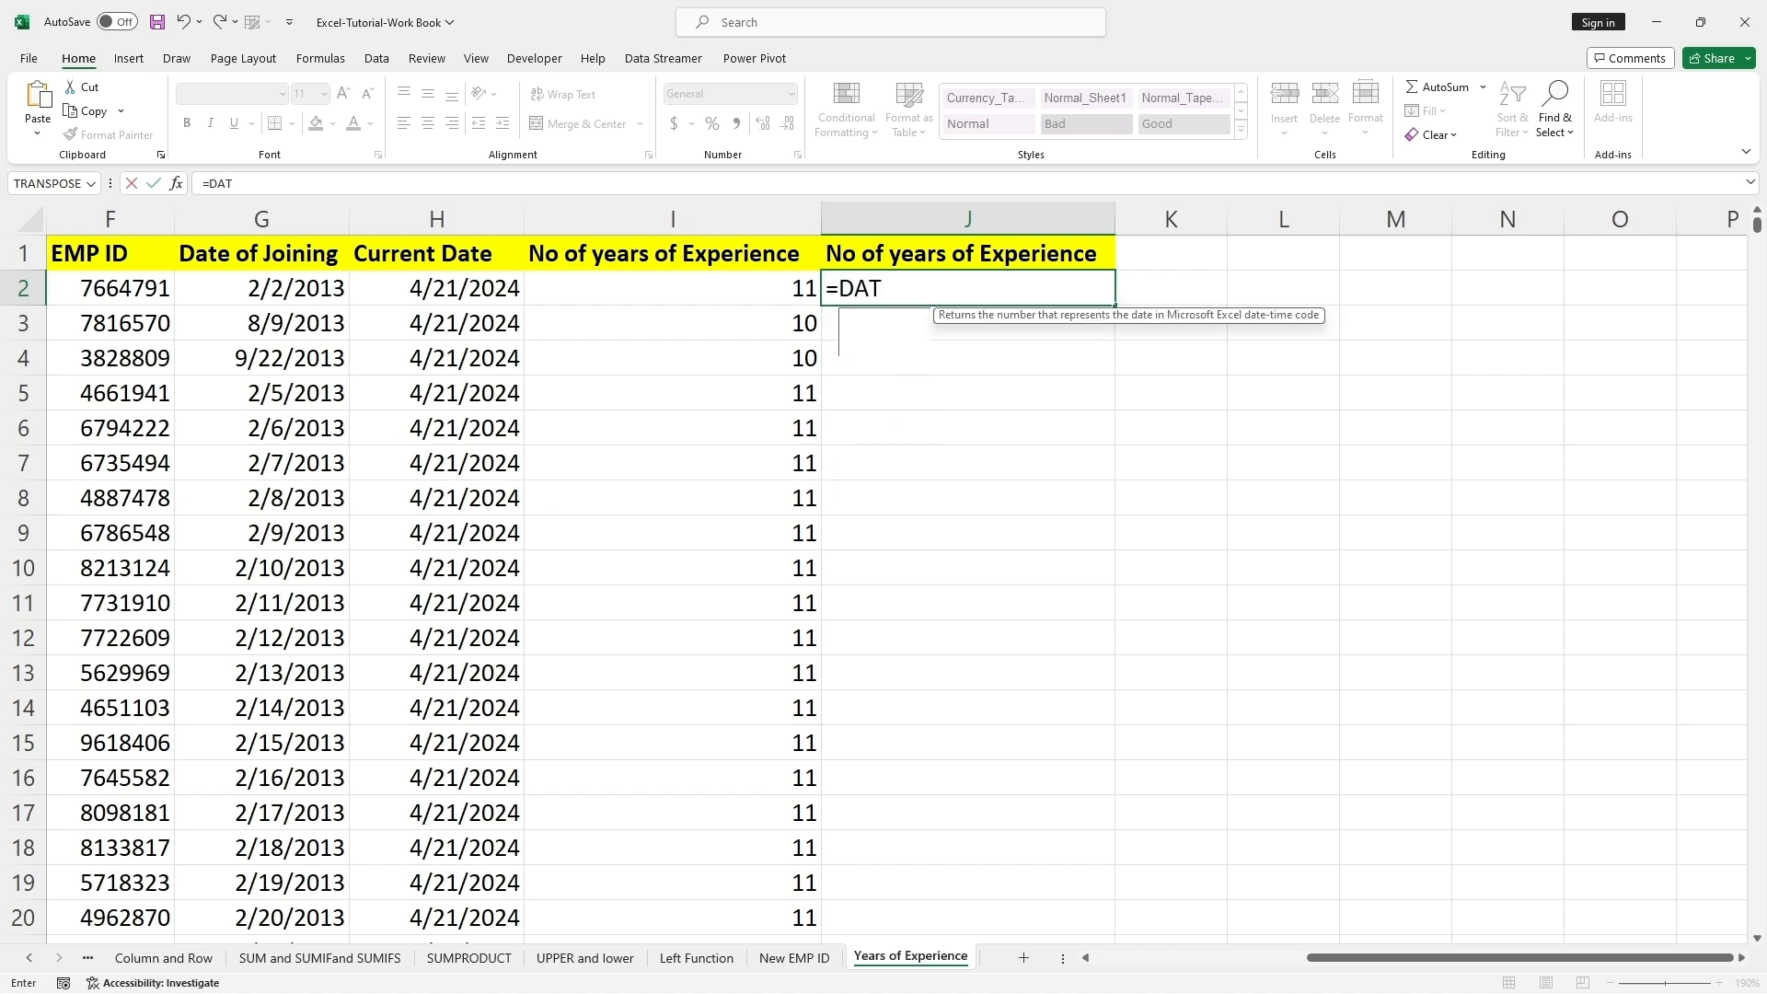
text(EDIF)
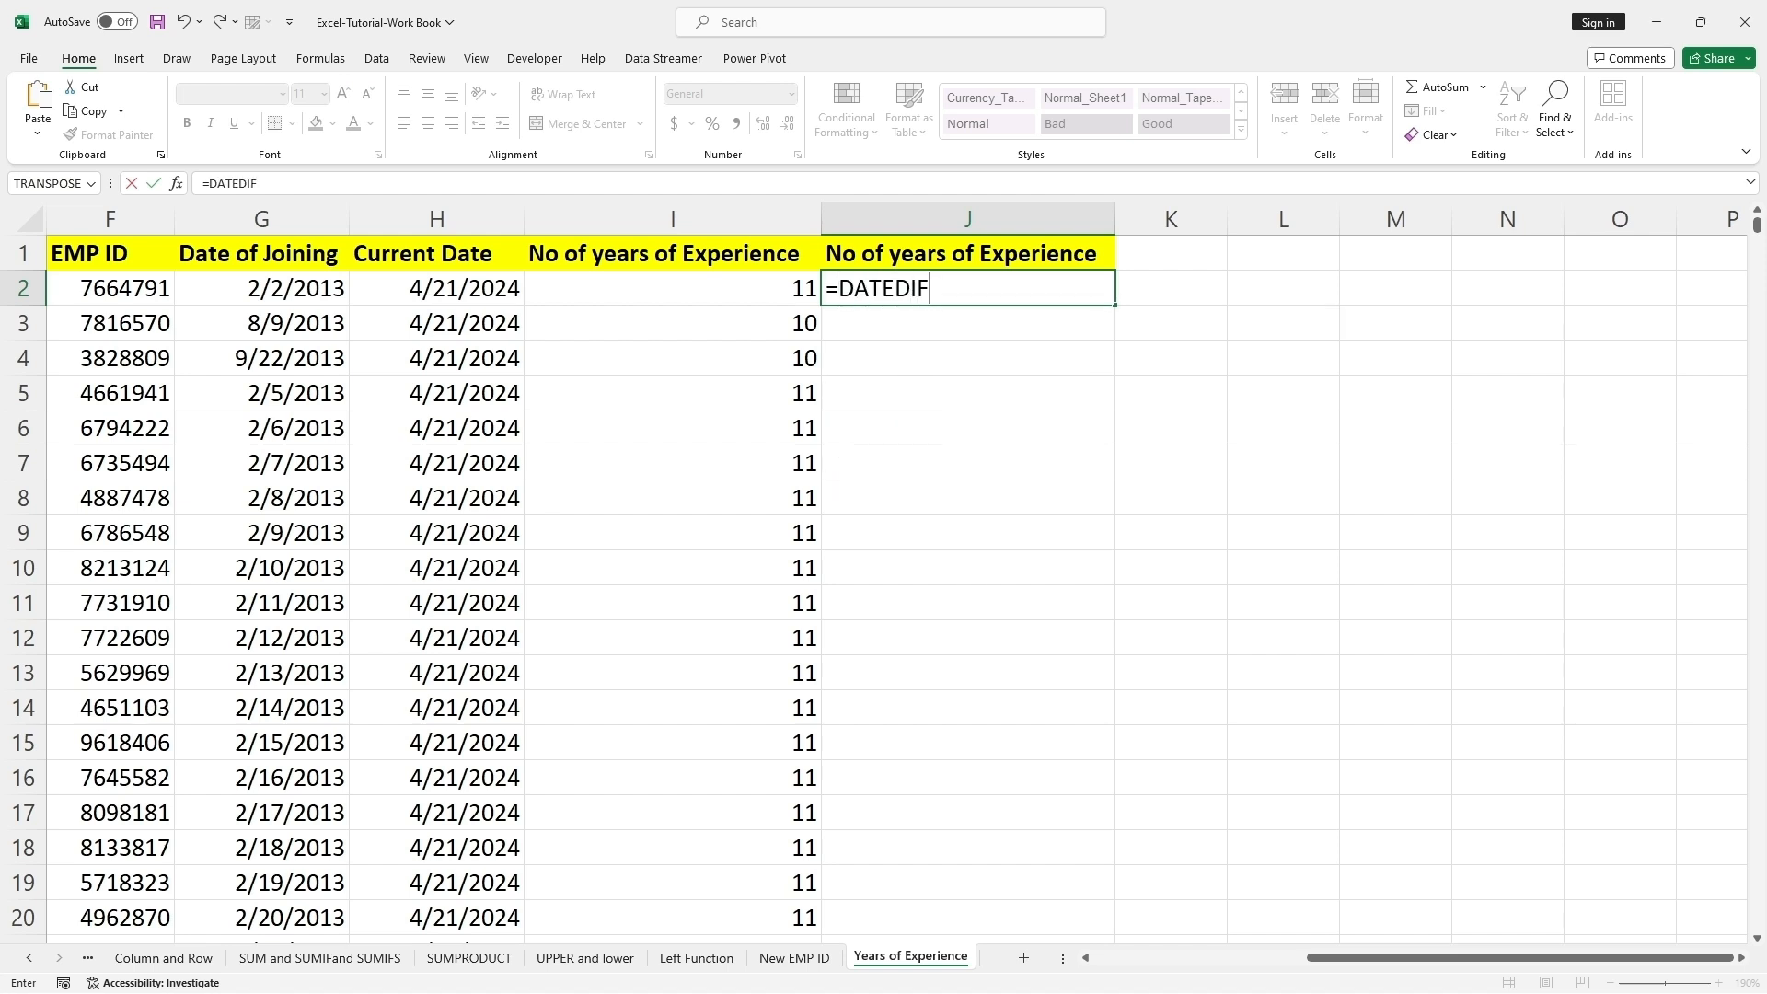
text(()
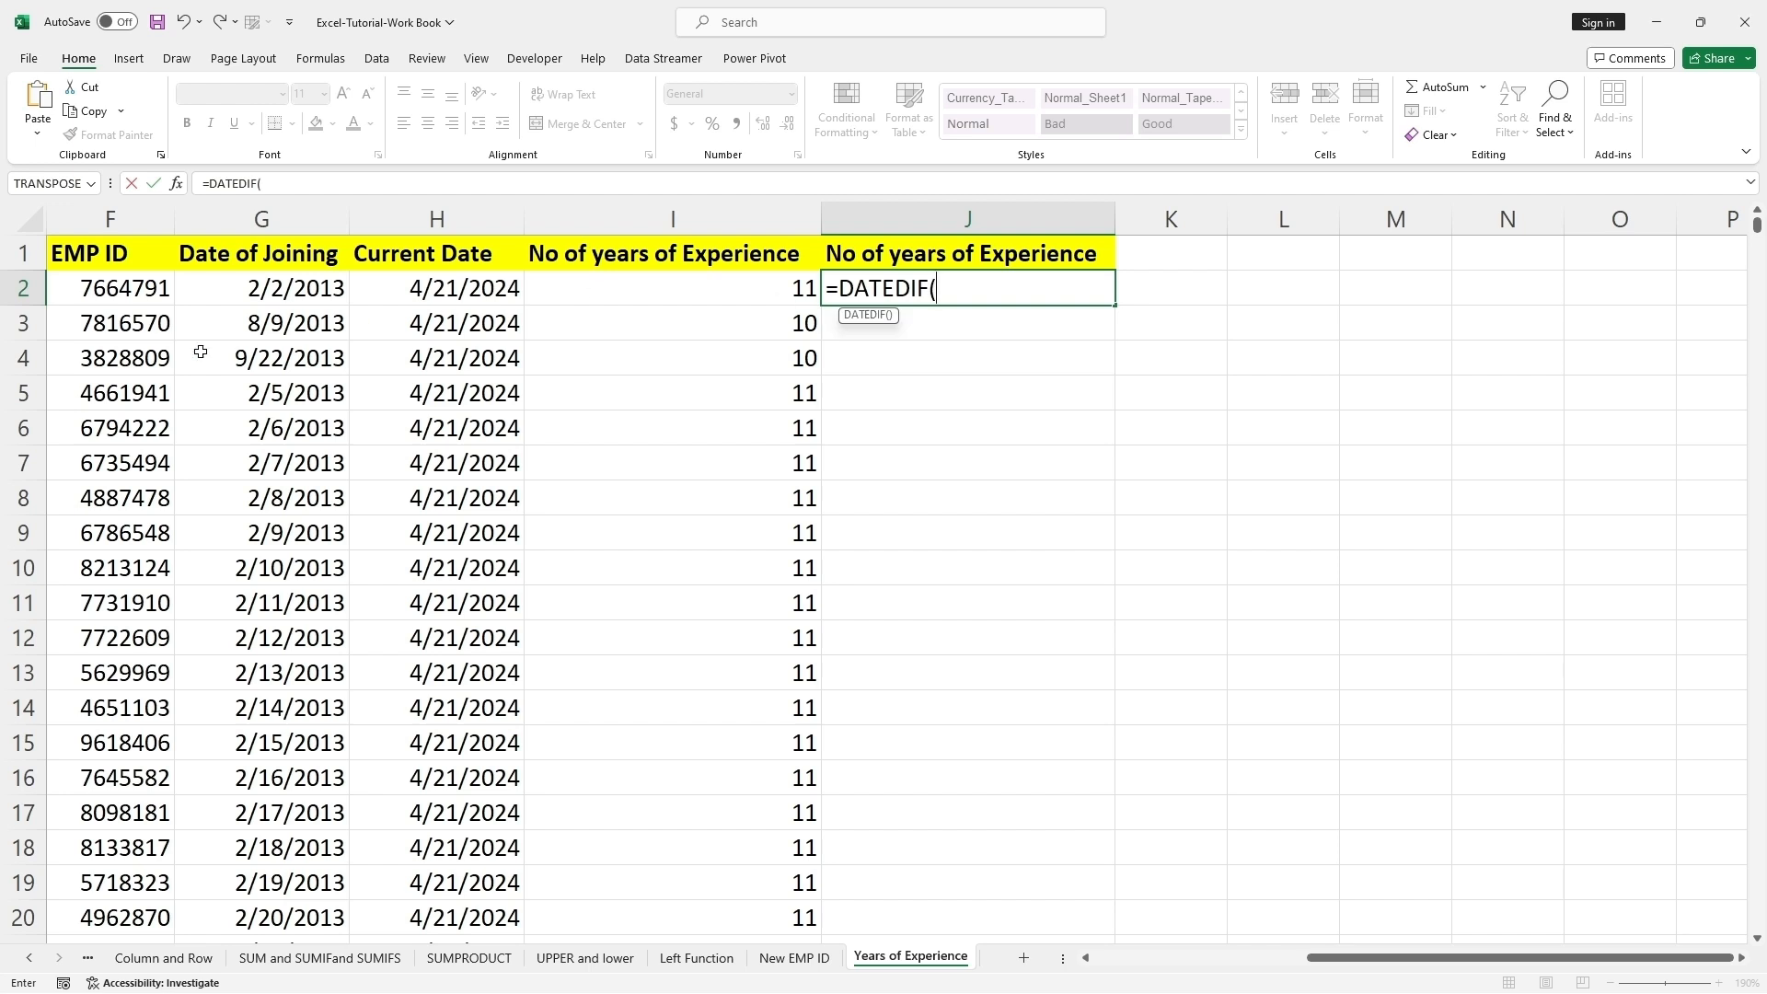
click(269, 289)
text(,)
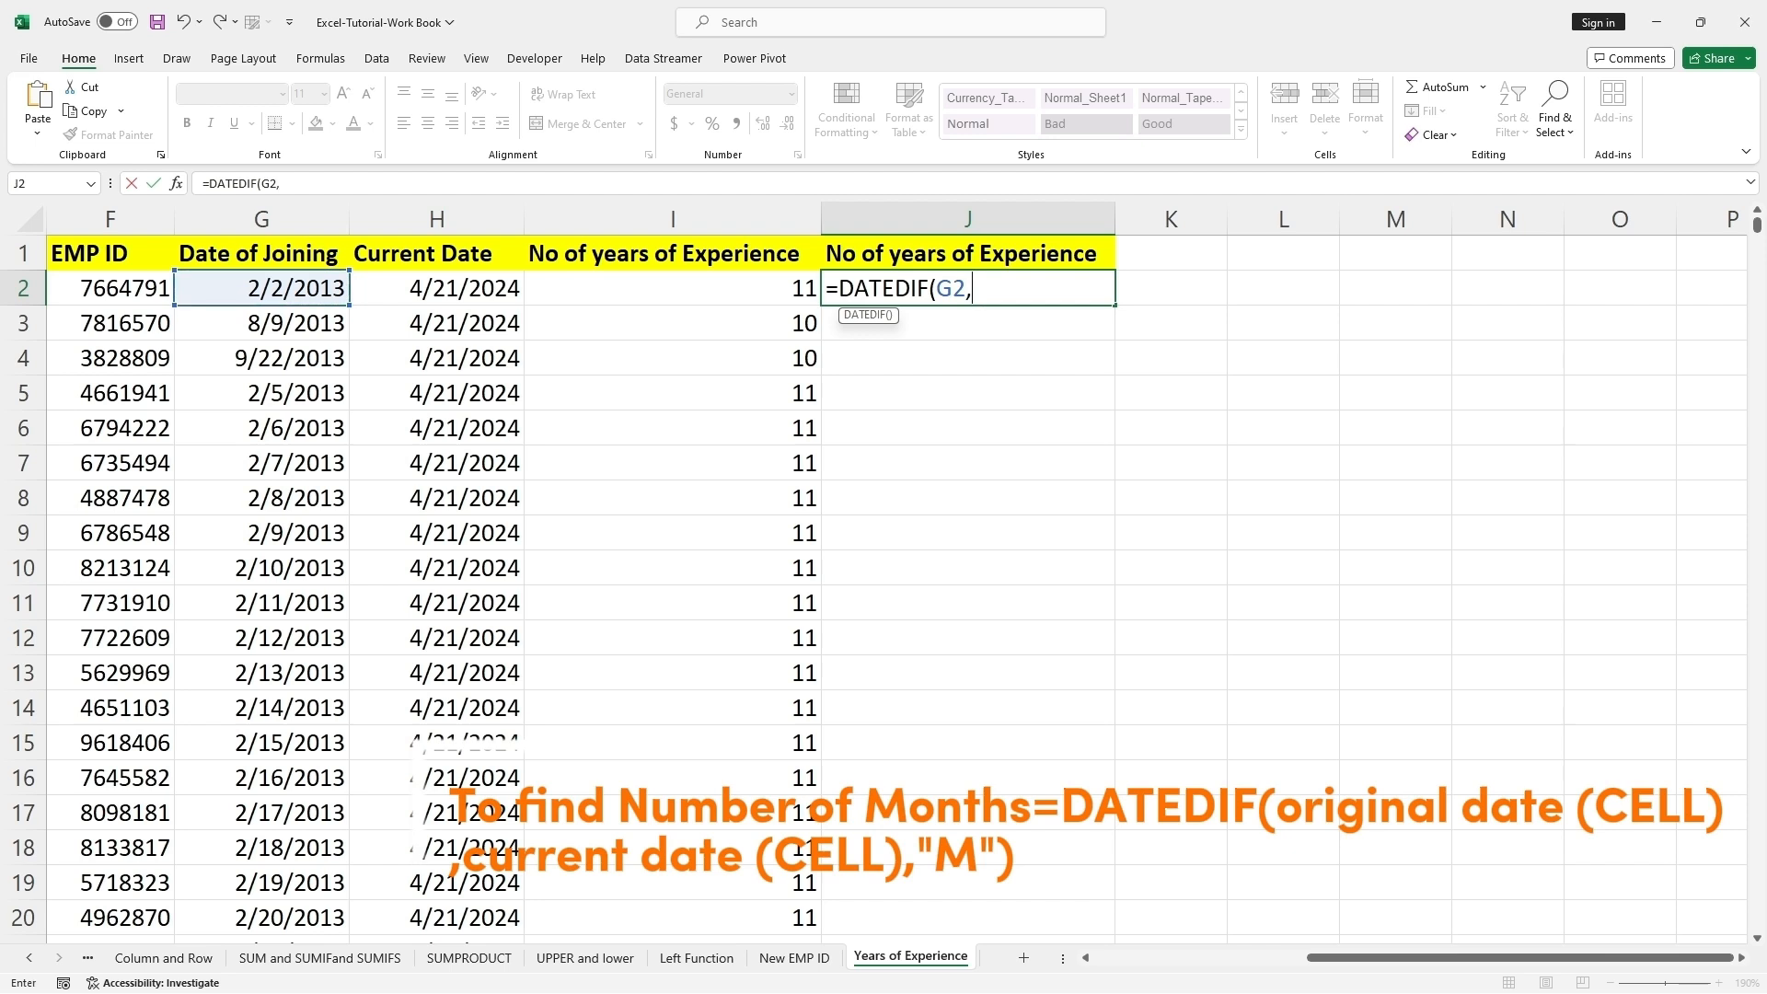
click(485, 292)
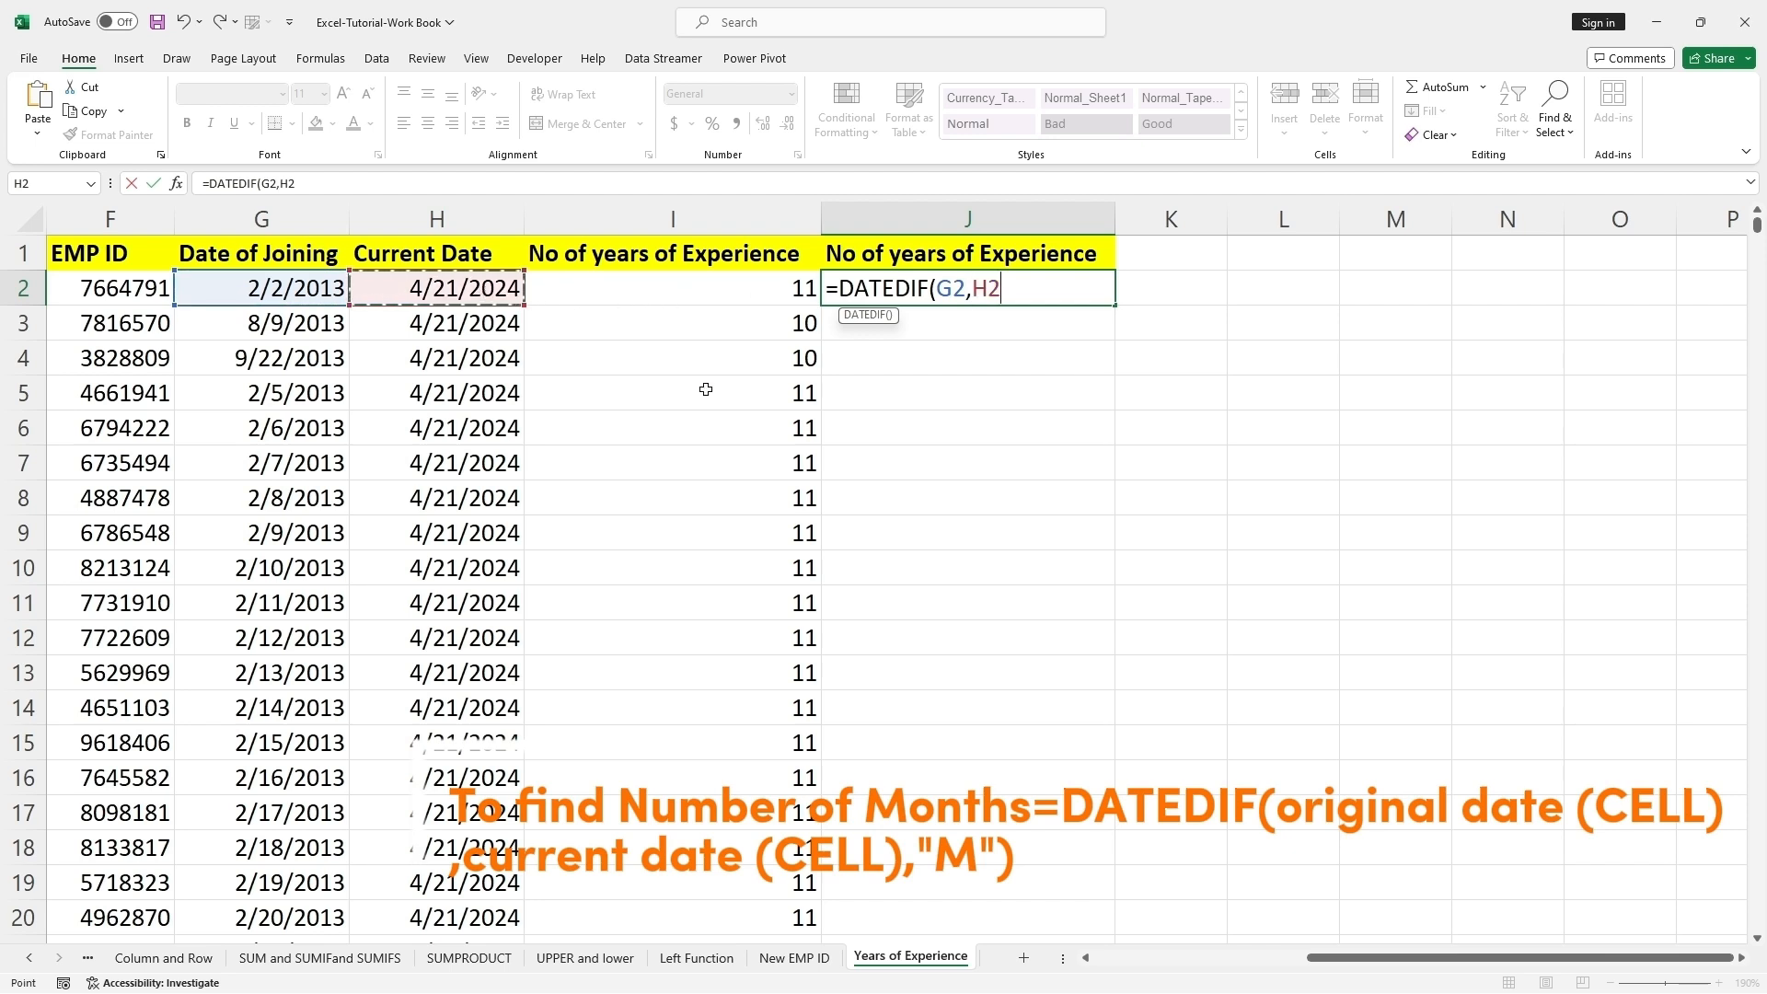
text(,)
text("M)
text())
key(Return)
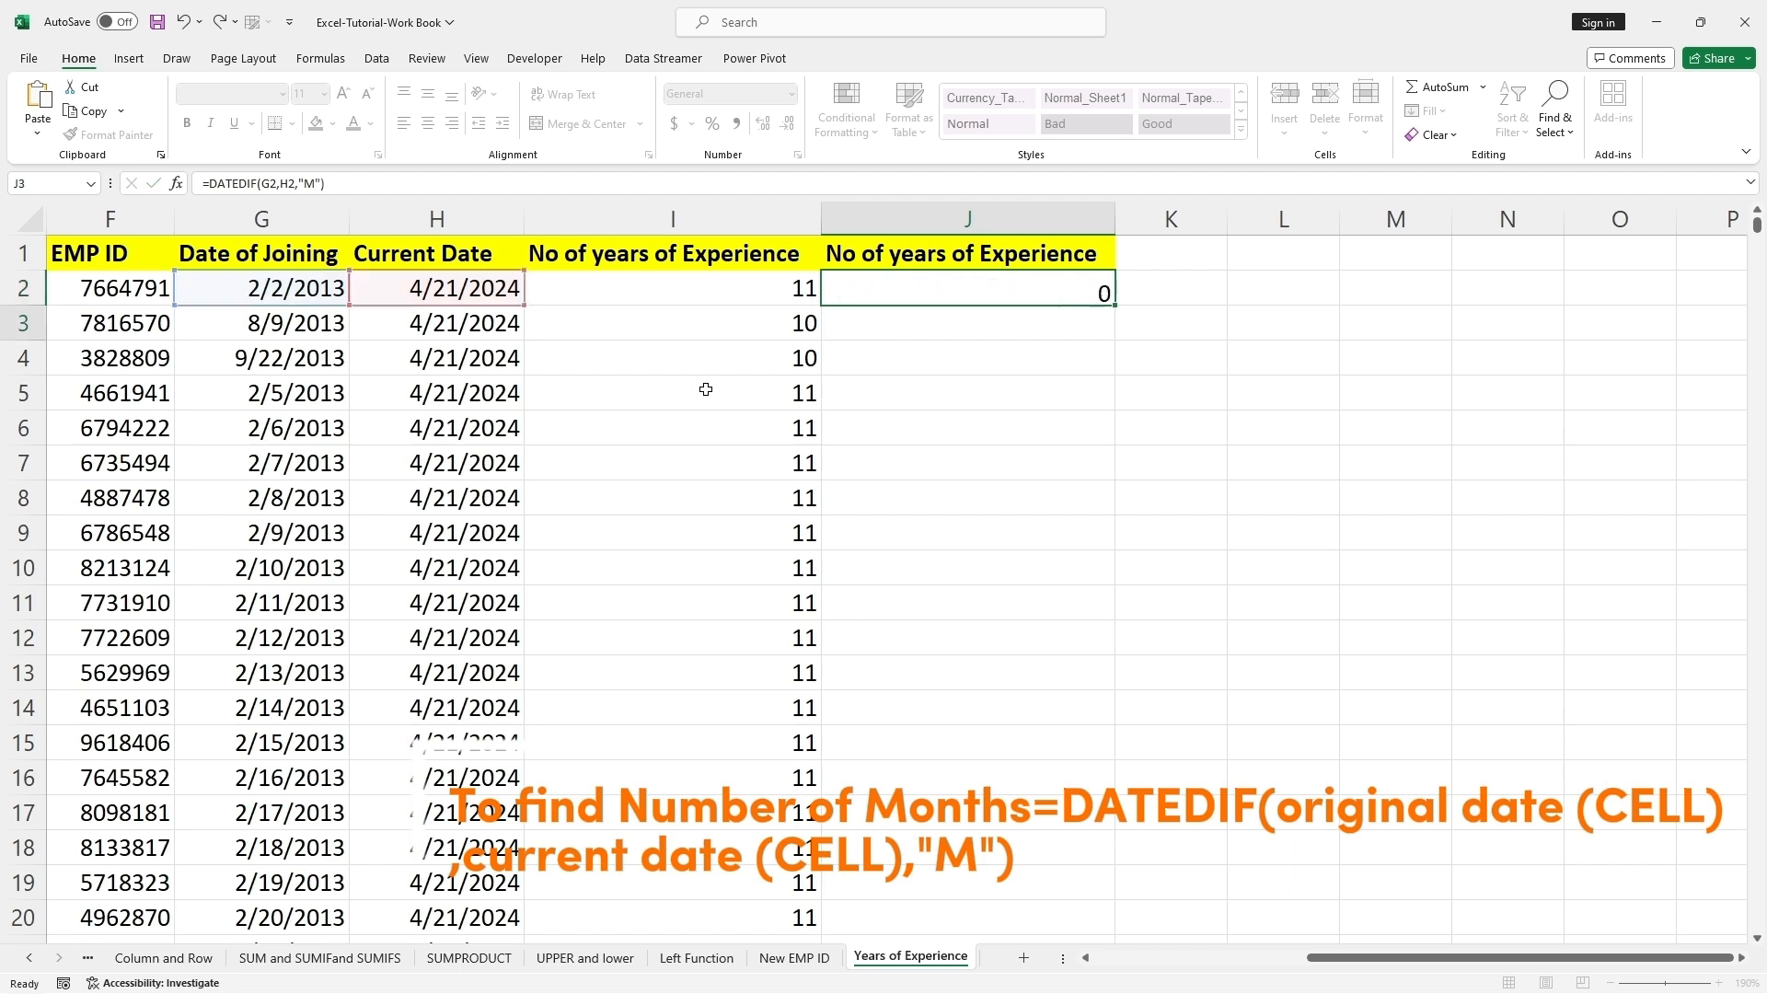
click(1138, 414)
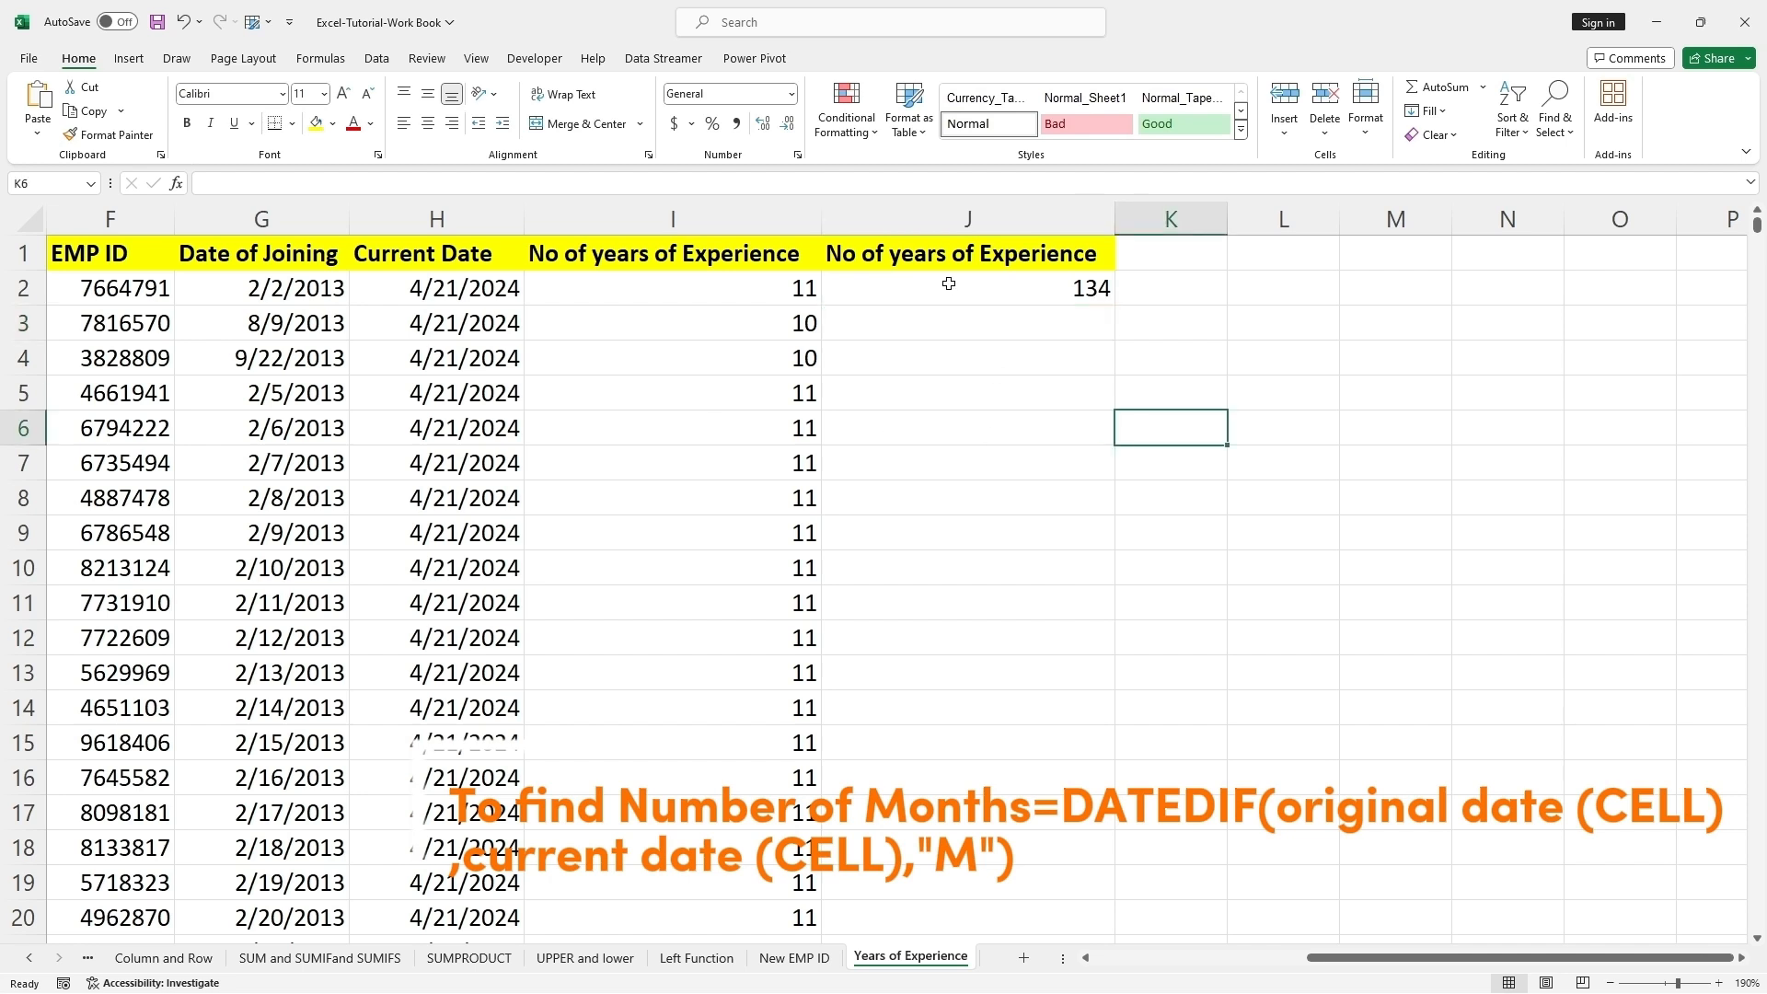
Examine the first employee's row, comparing the years of experience in I2 with the months in J2
click(947, 284)
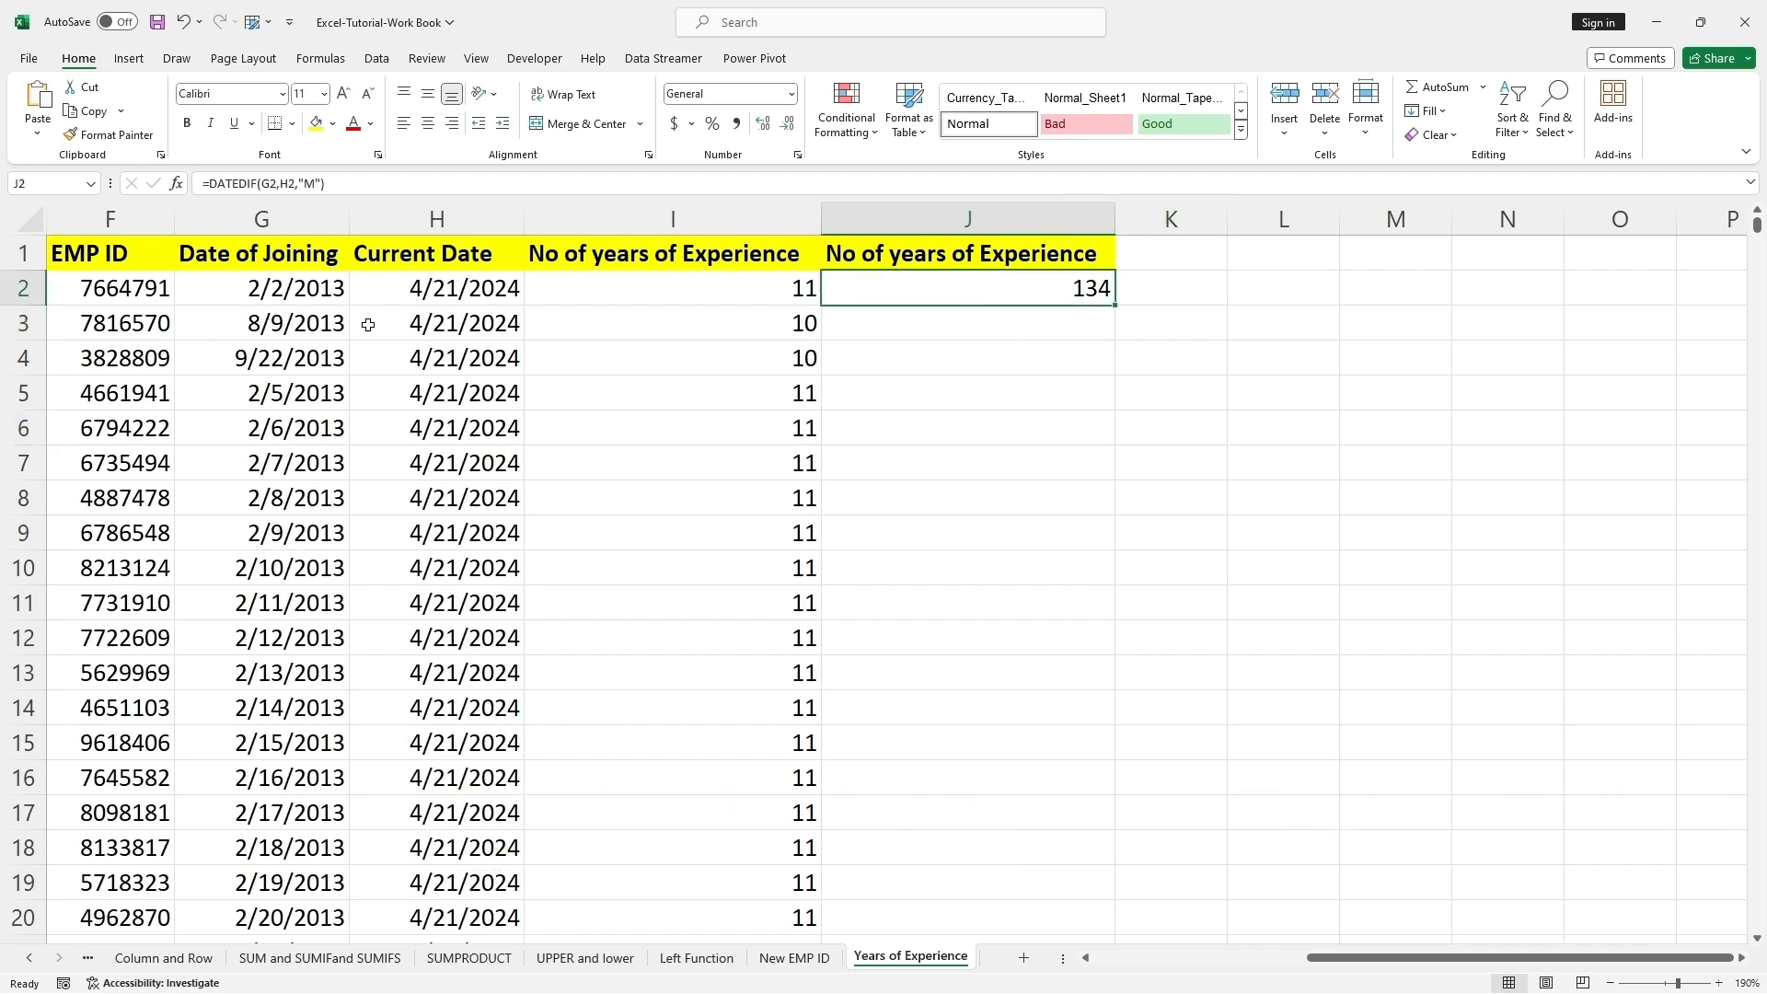
drag(1421, 960, 1208, 960)
click(497, 297)
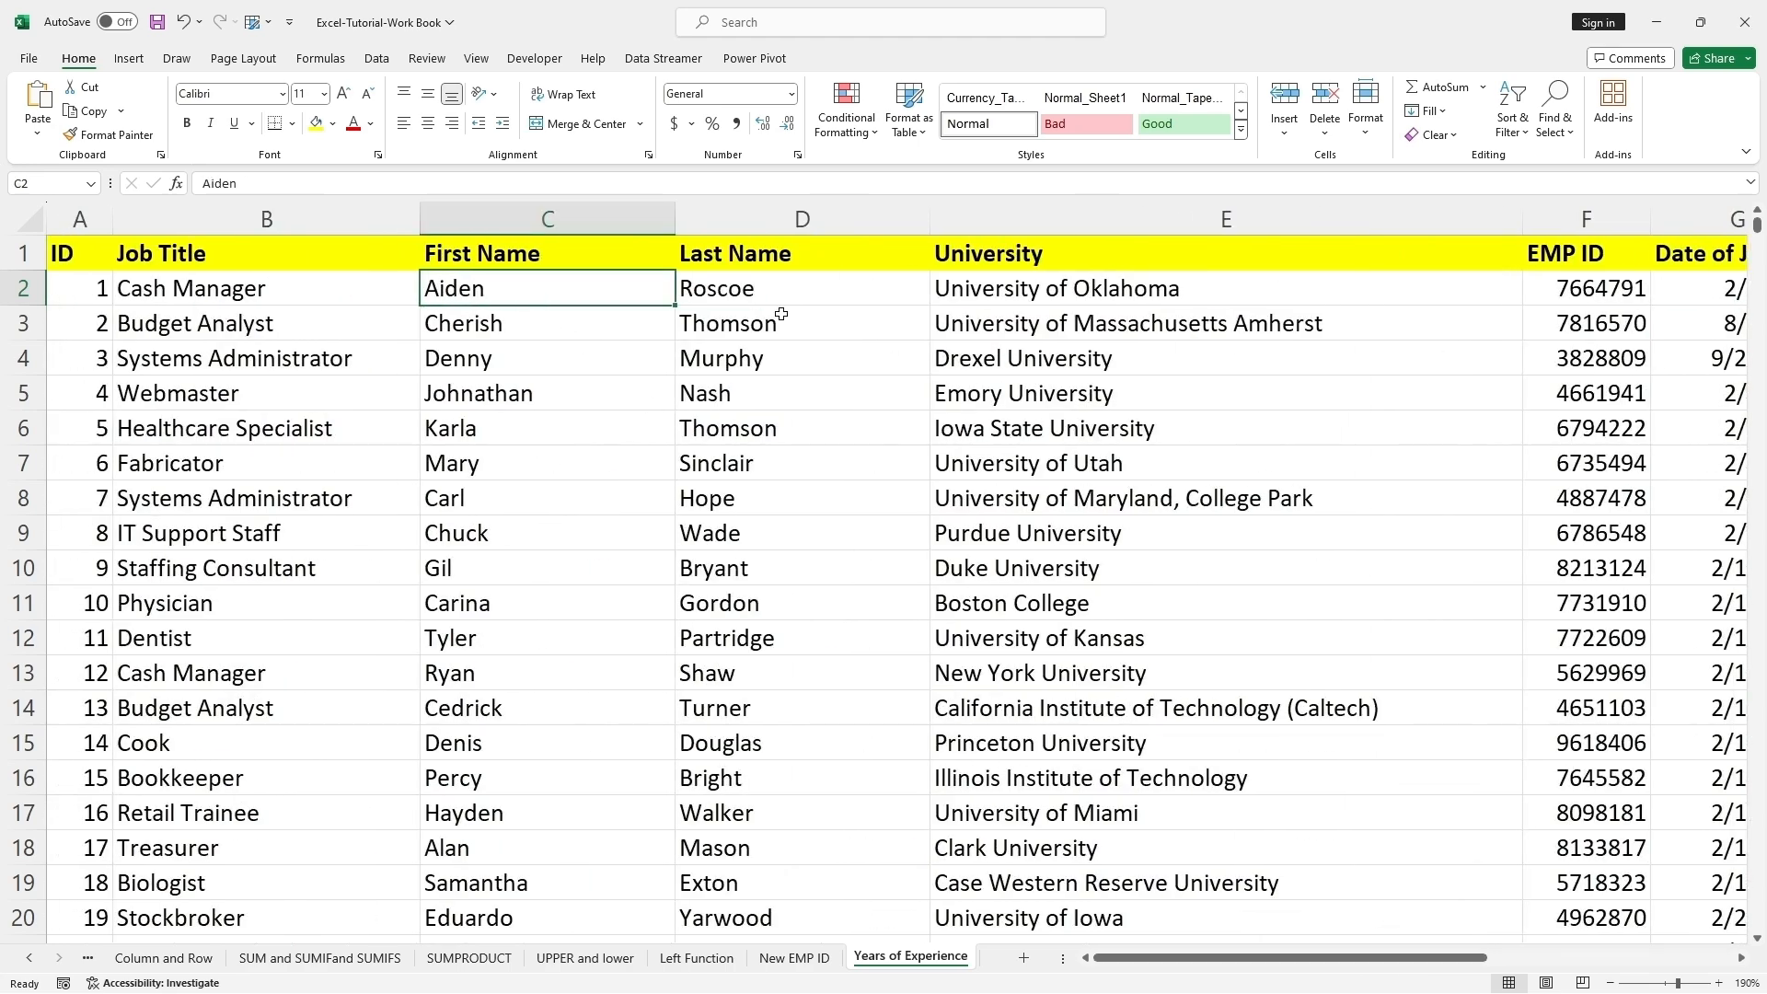
key(Right)
key(Right)
key(Right)
key(Right)
key(Right)
key(Right)
key(Right)
key(Right)
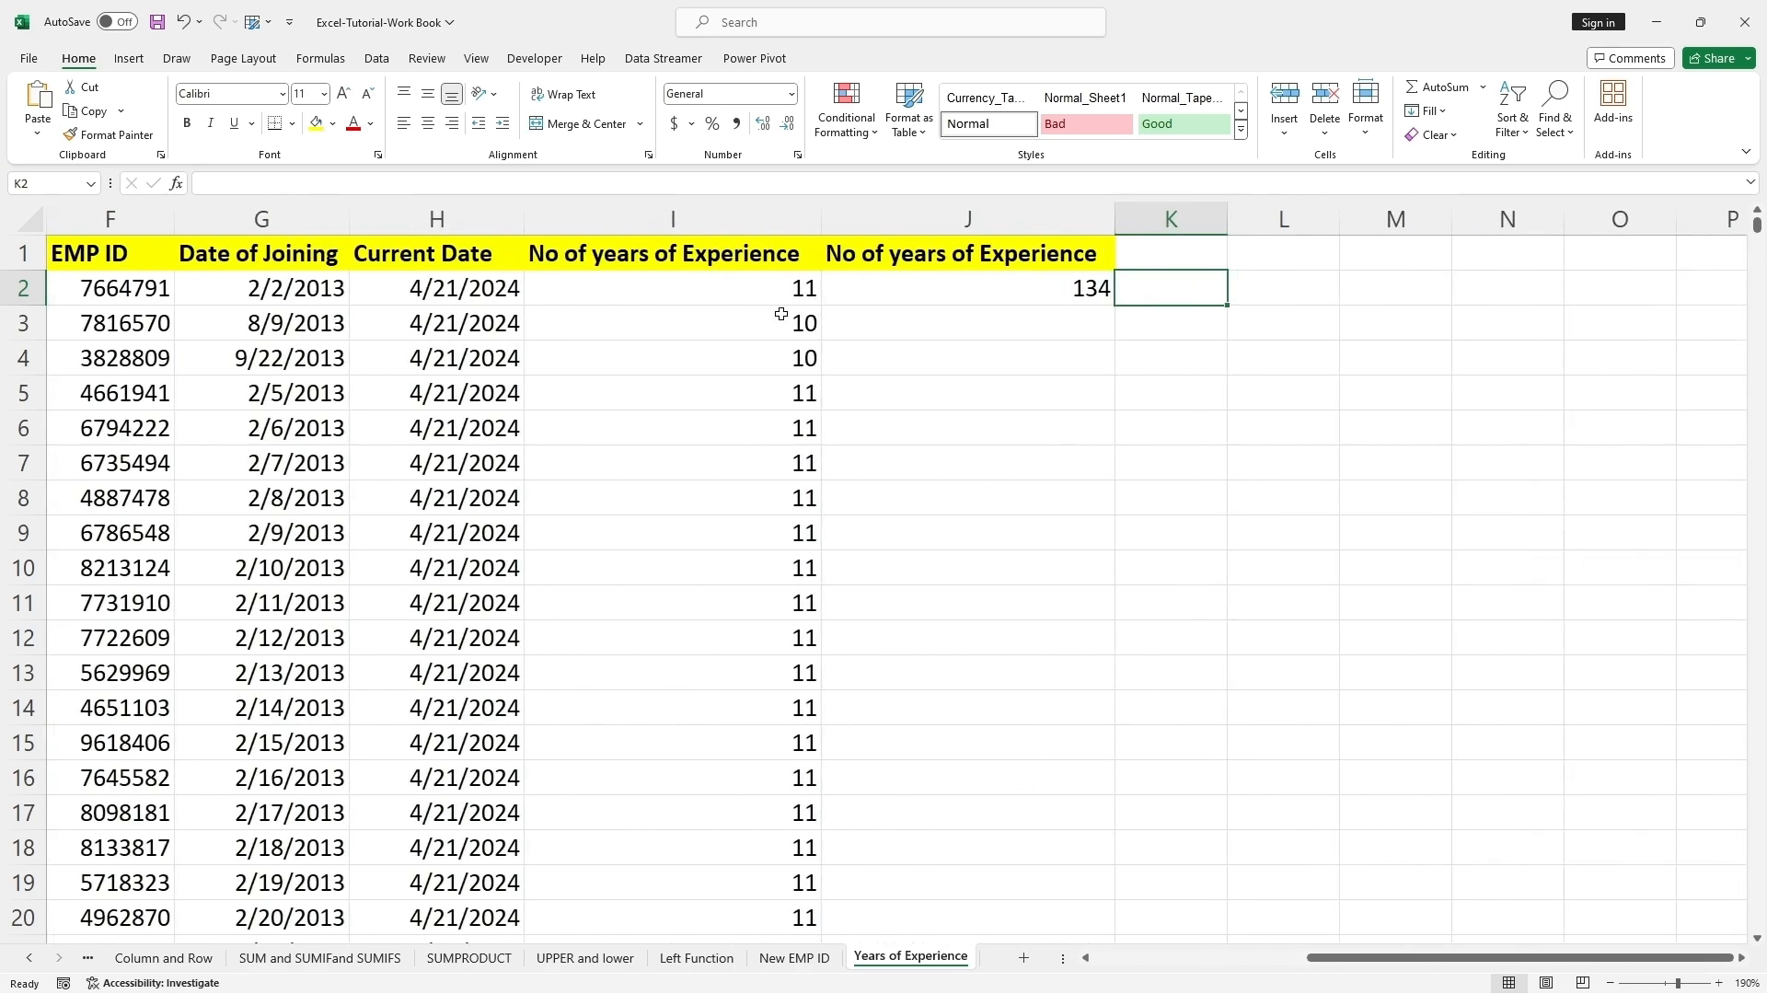
click(1065, 291)
click(796, 288)
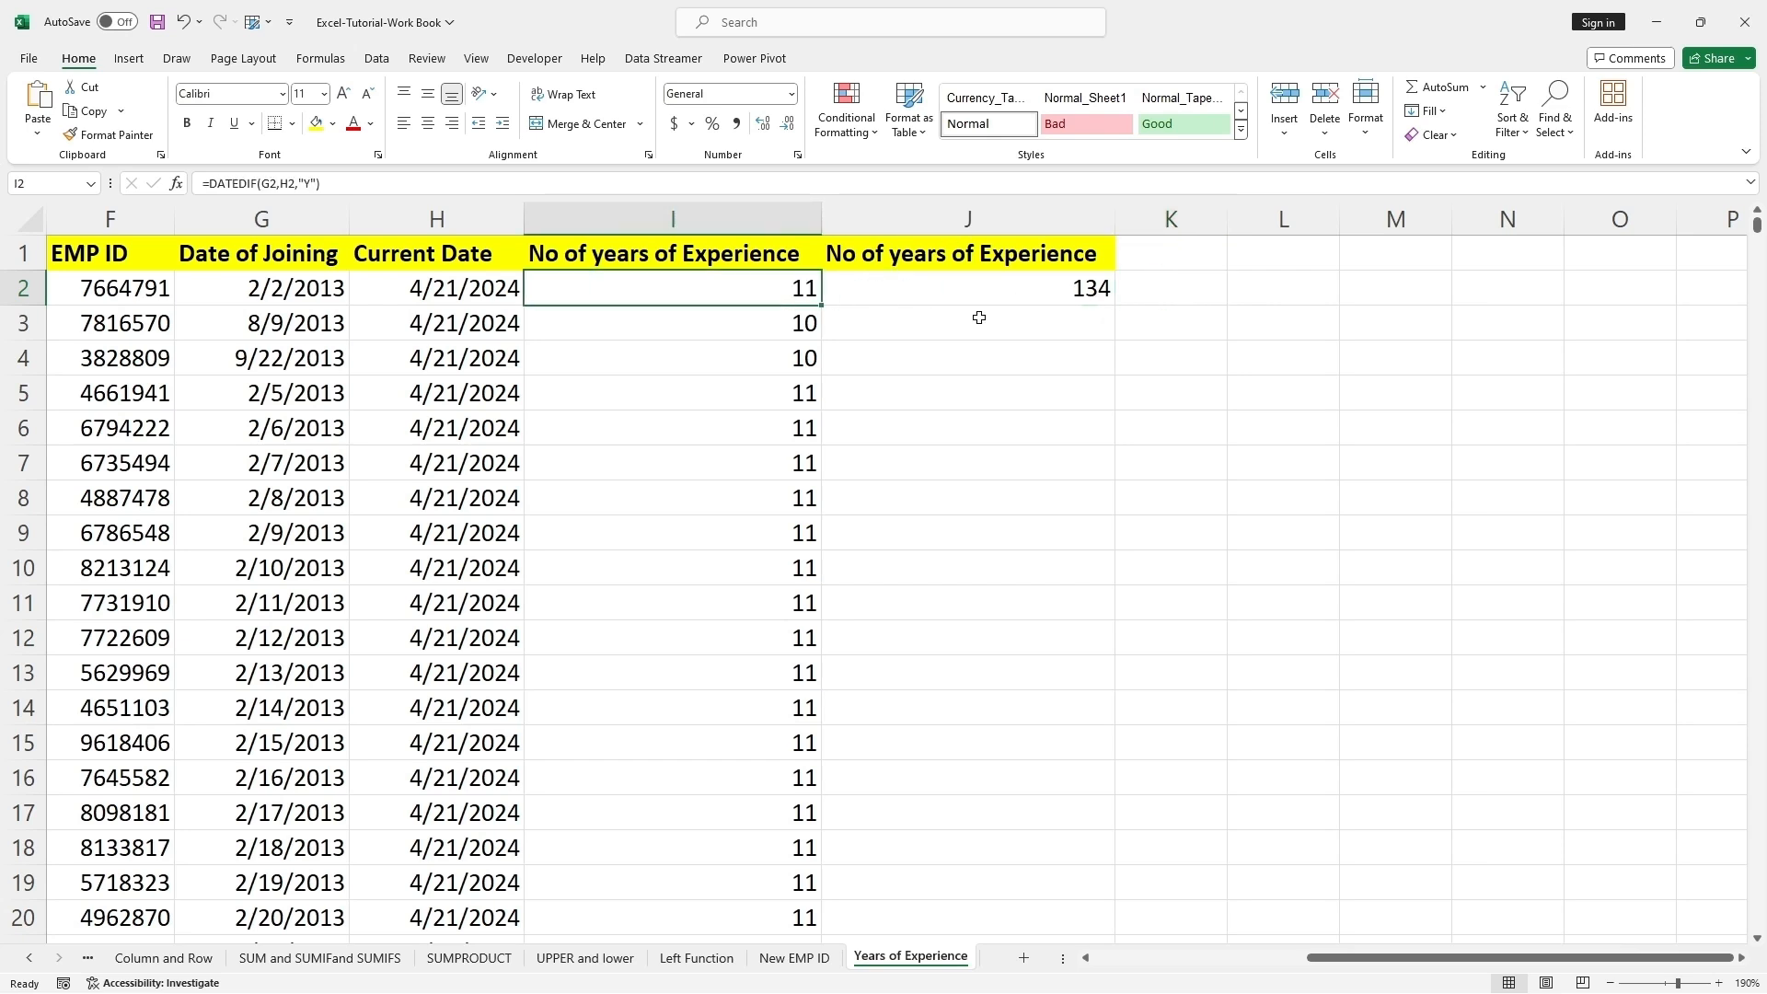
Fill the months-of-experience formula from J2 down to J11
click(1086, 289)
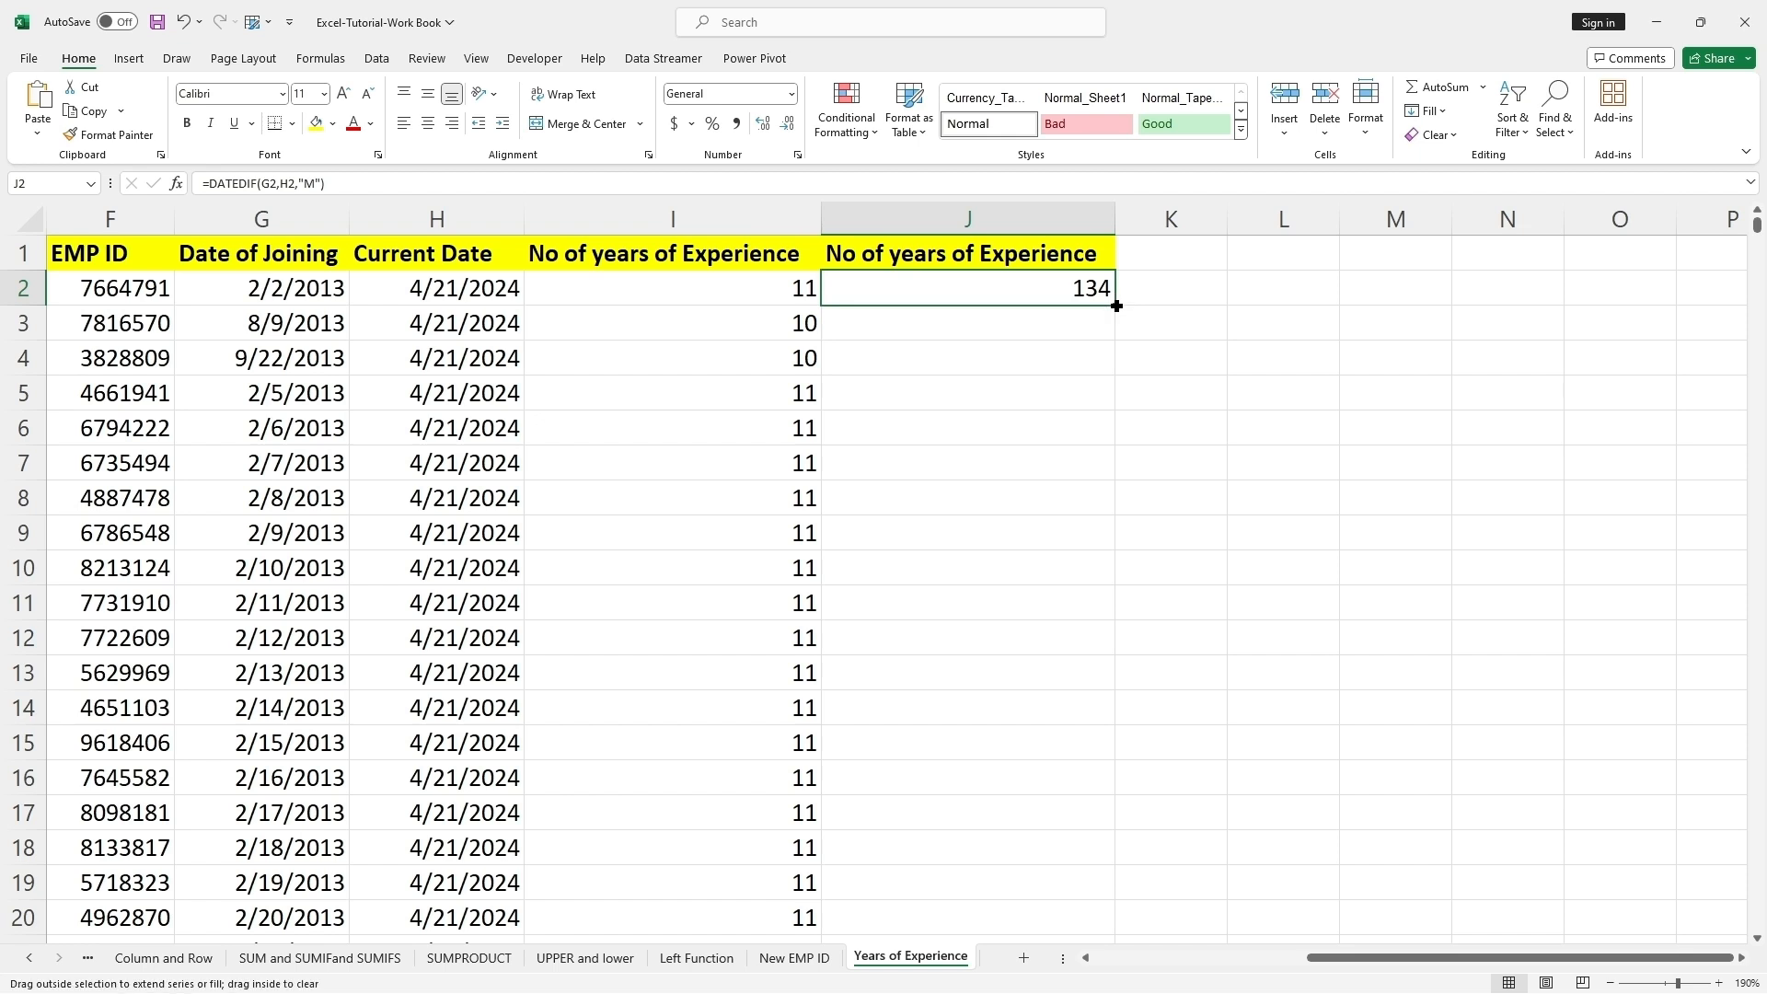
drag(1112, 313, 1093, 623)
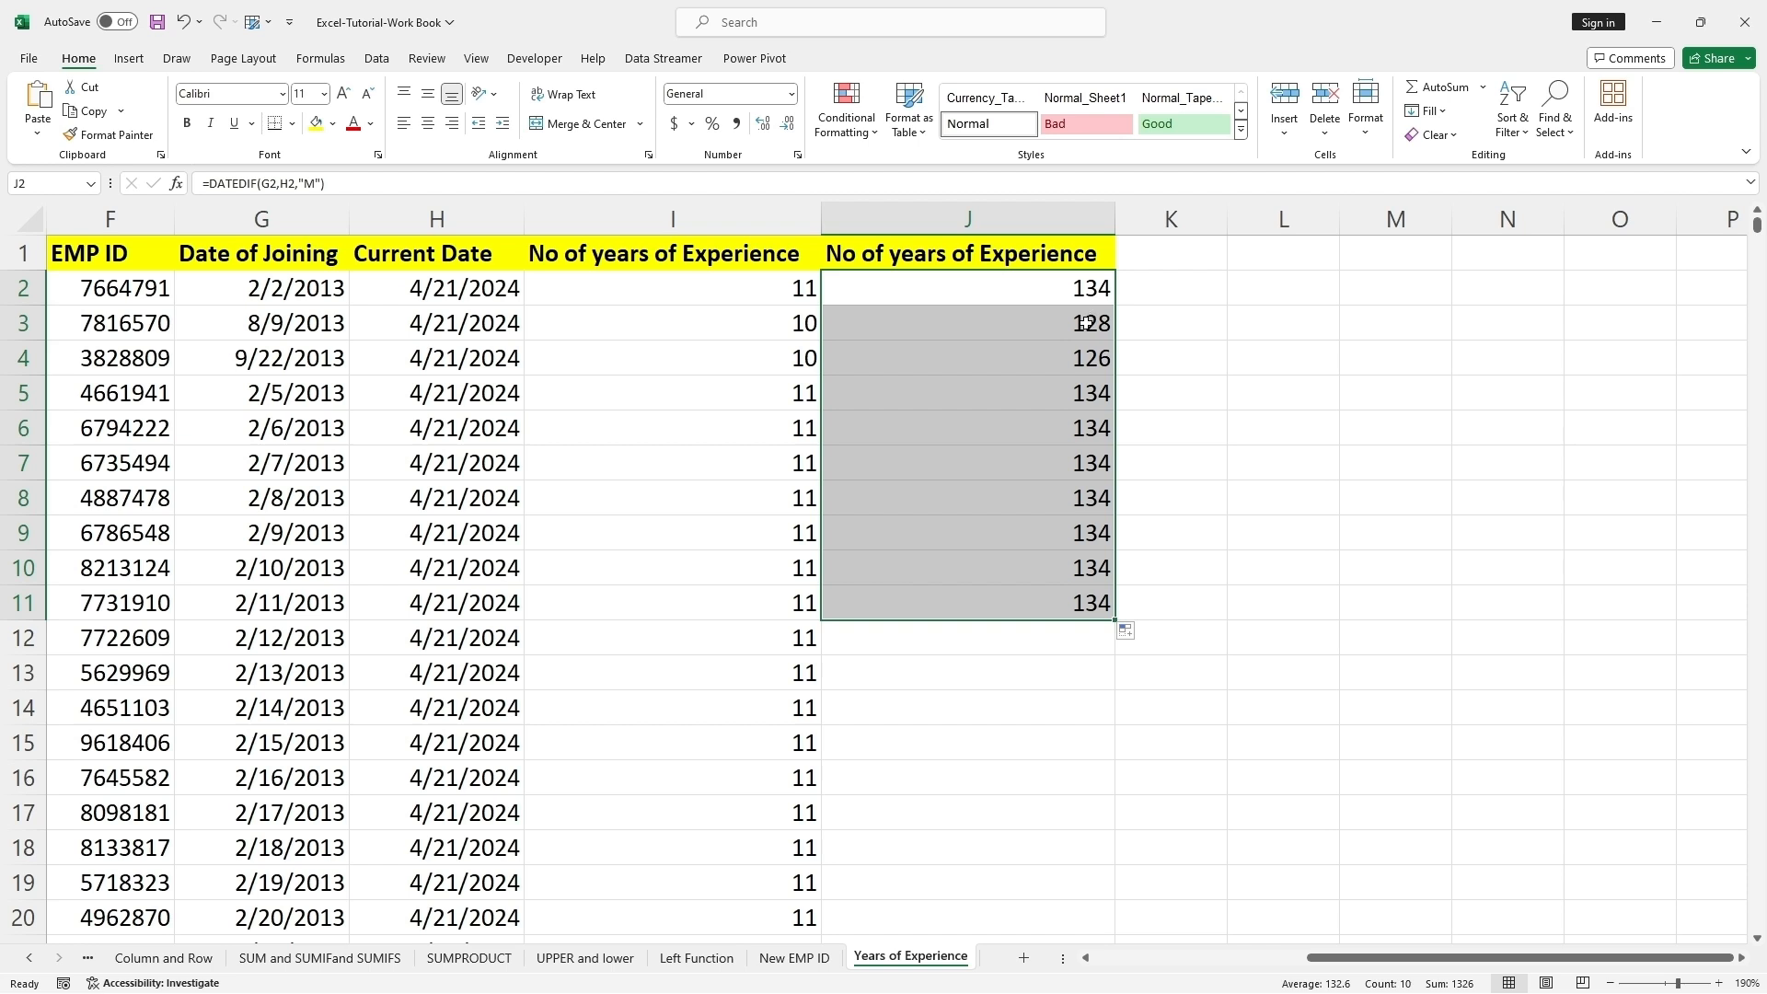
scroll(1147, 500, down, 1)
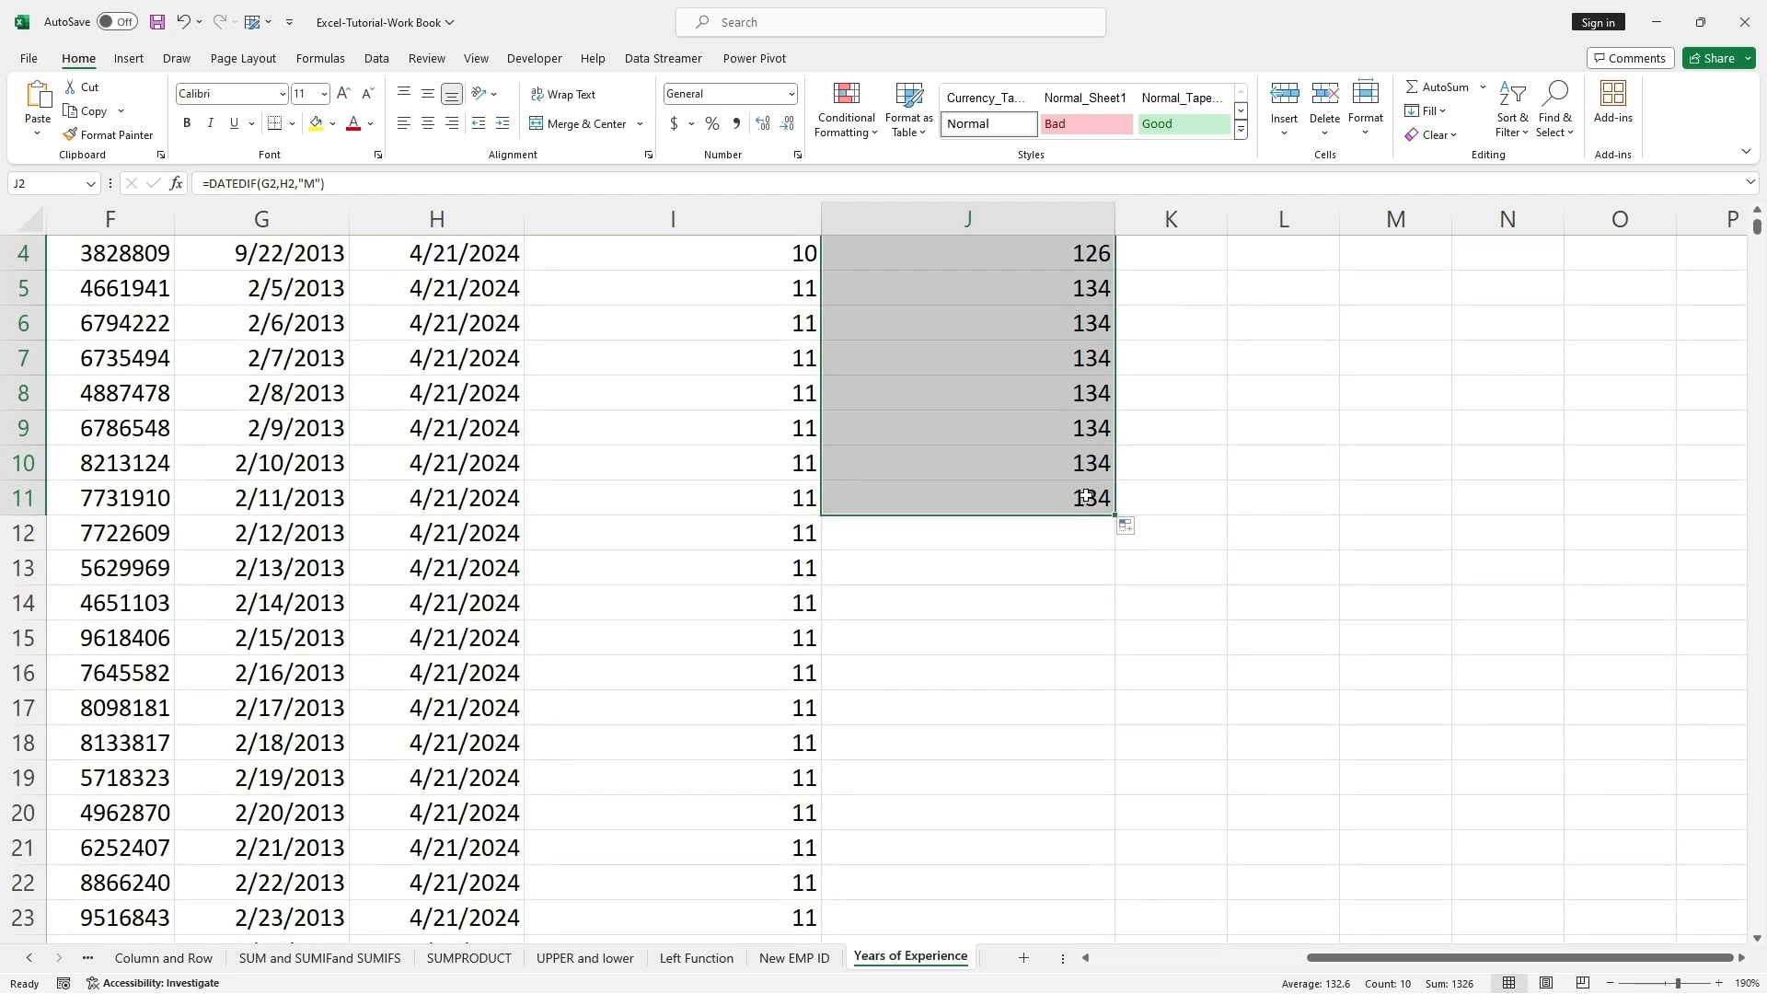
scroll(1104, 497, up, 1)
click(1396, 533)
Auto-fill the months-of-experience formula from J11 down to the last employee in row 1001 and check the end of the column
click(1065, 599)
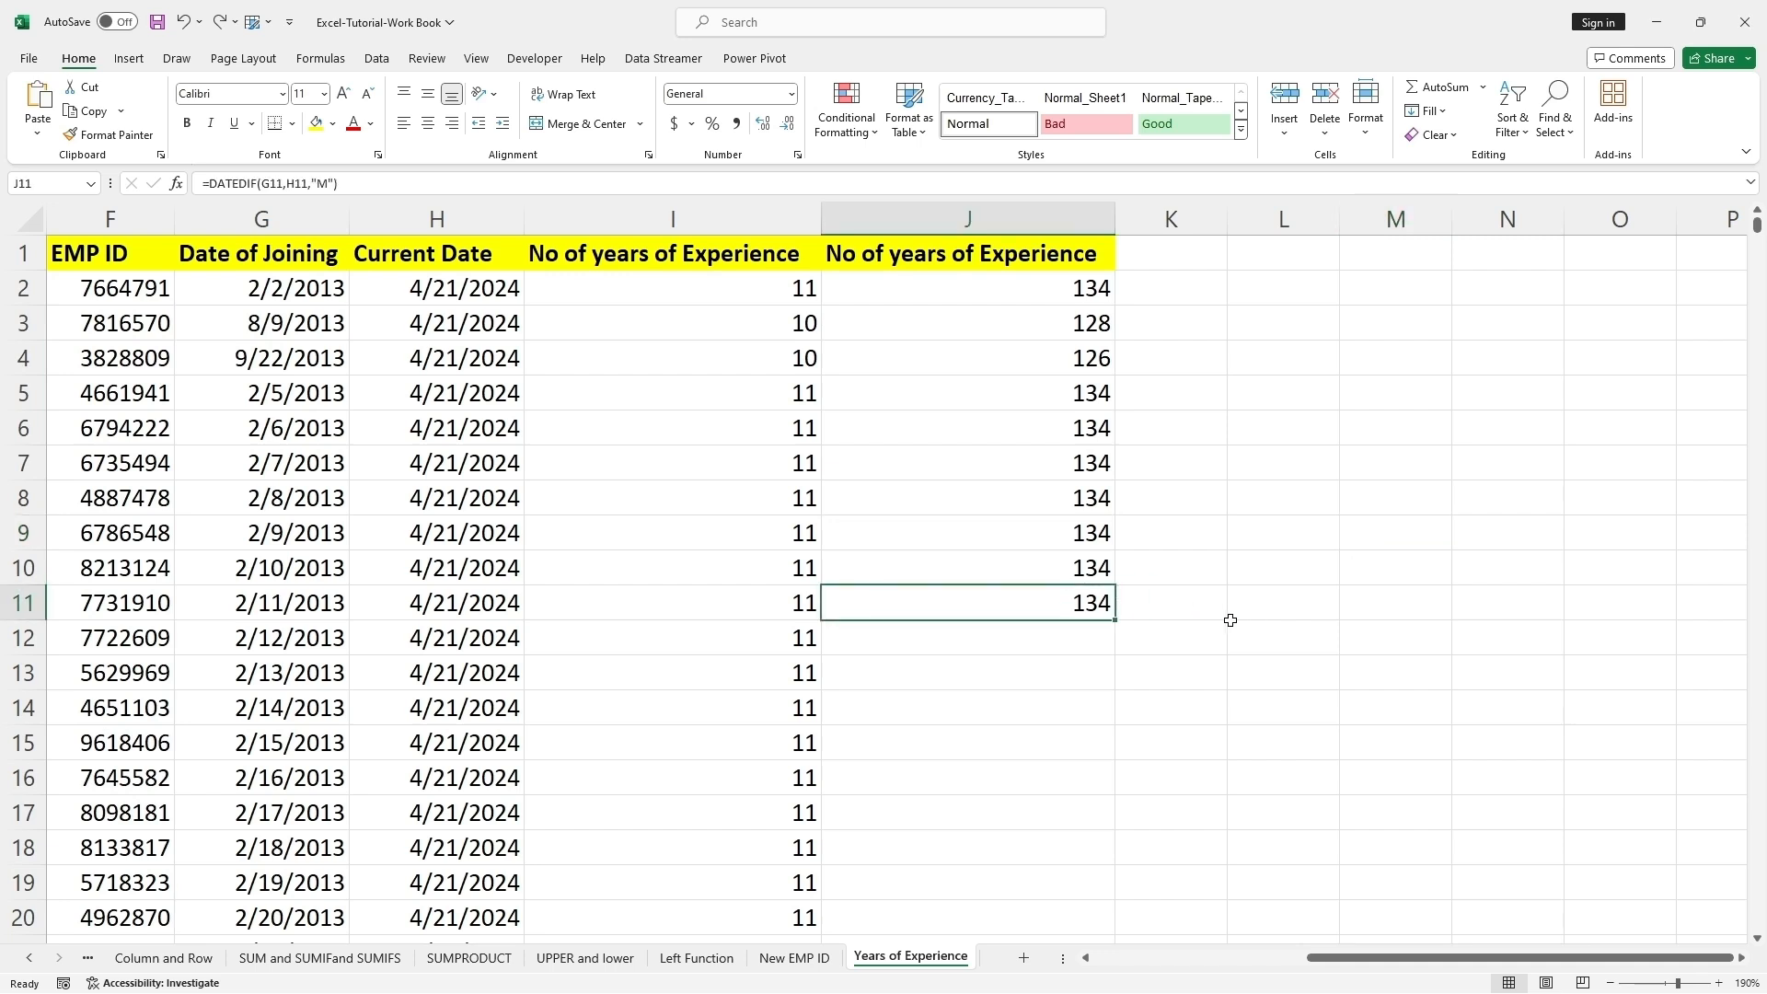
double_click(1115, 622)
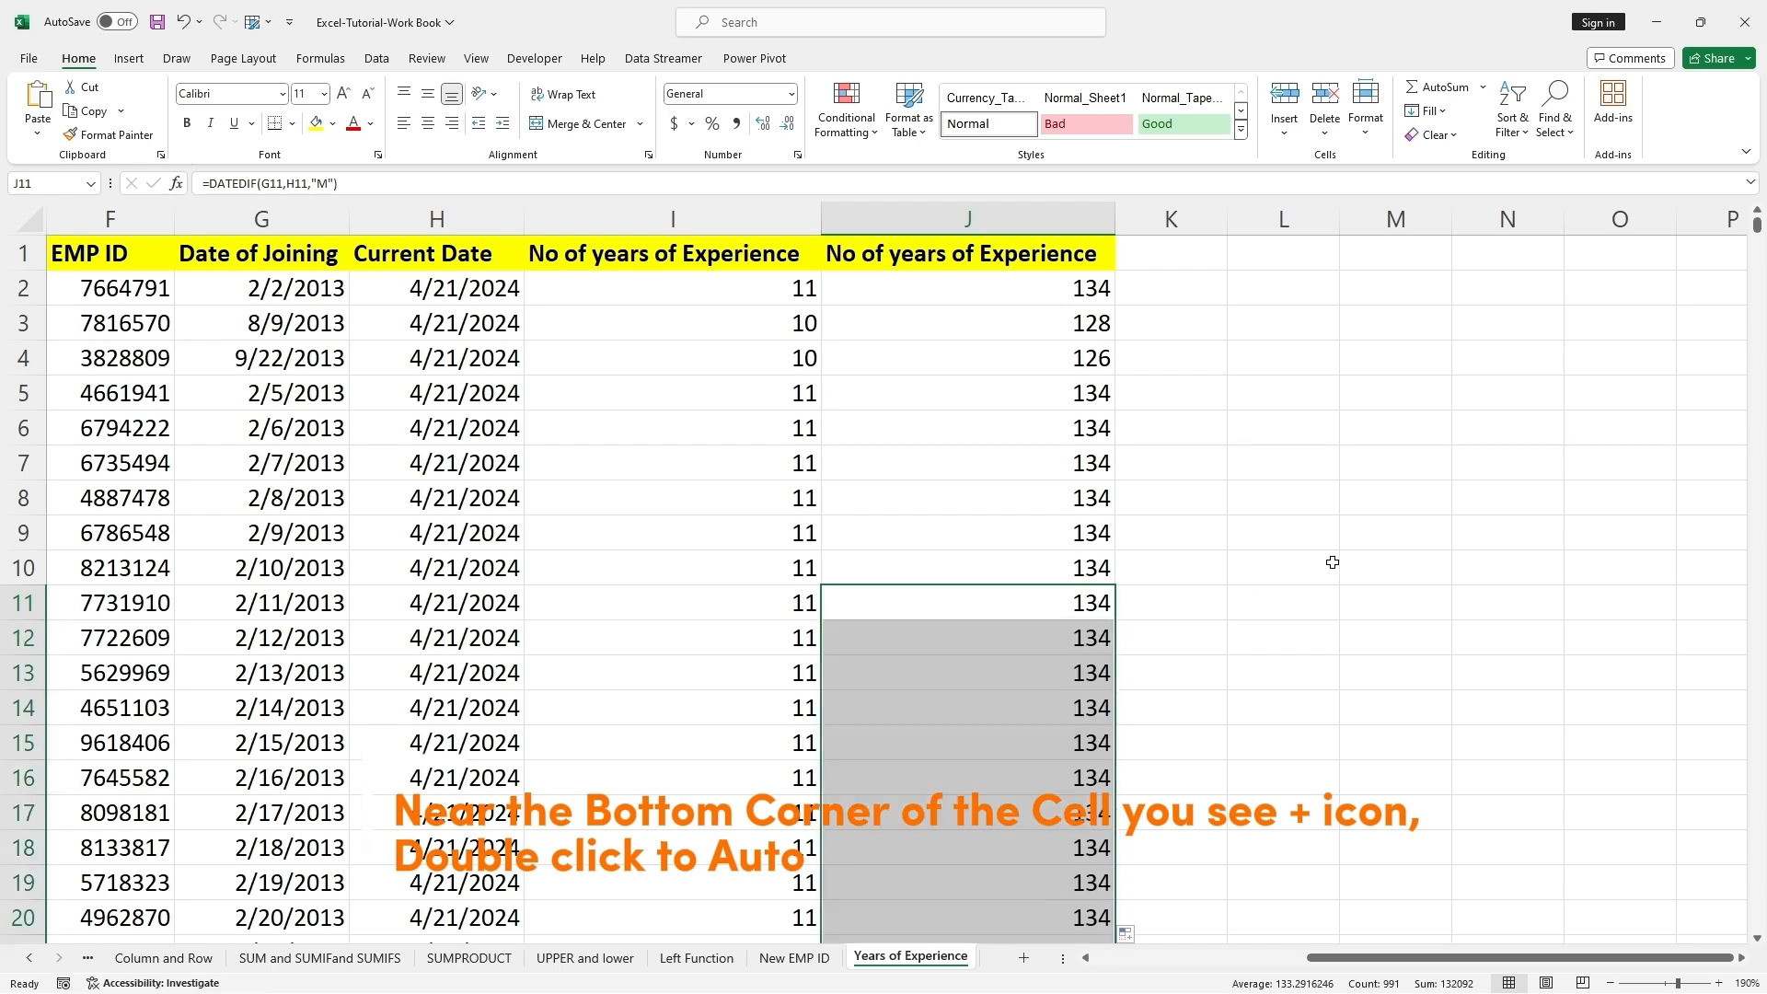
scroll(1333, 562, down, 9)
scroll(1332, 561, down, 20)
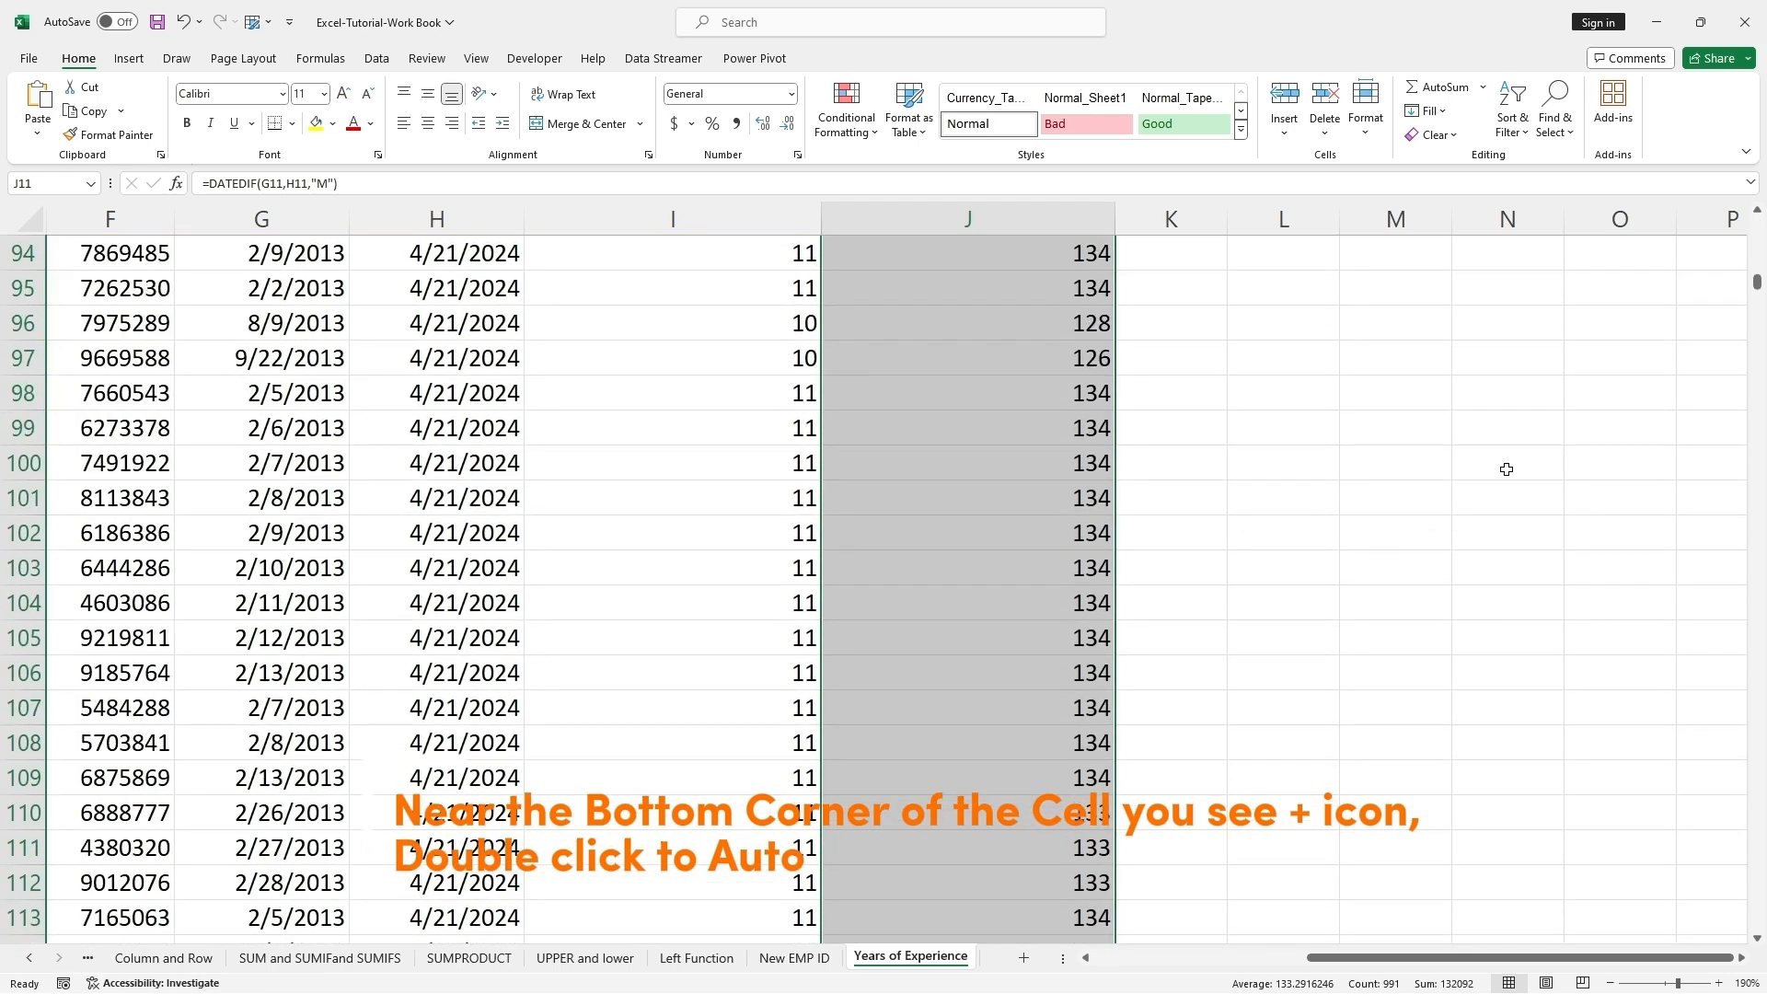
drag(1757, 283, 1730, 831)
click(985, 741)
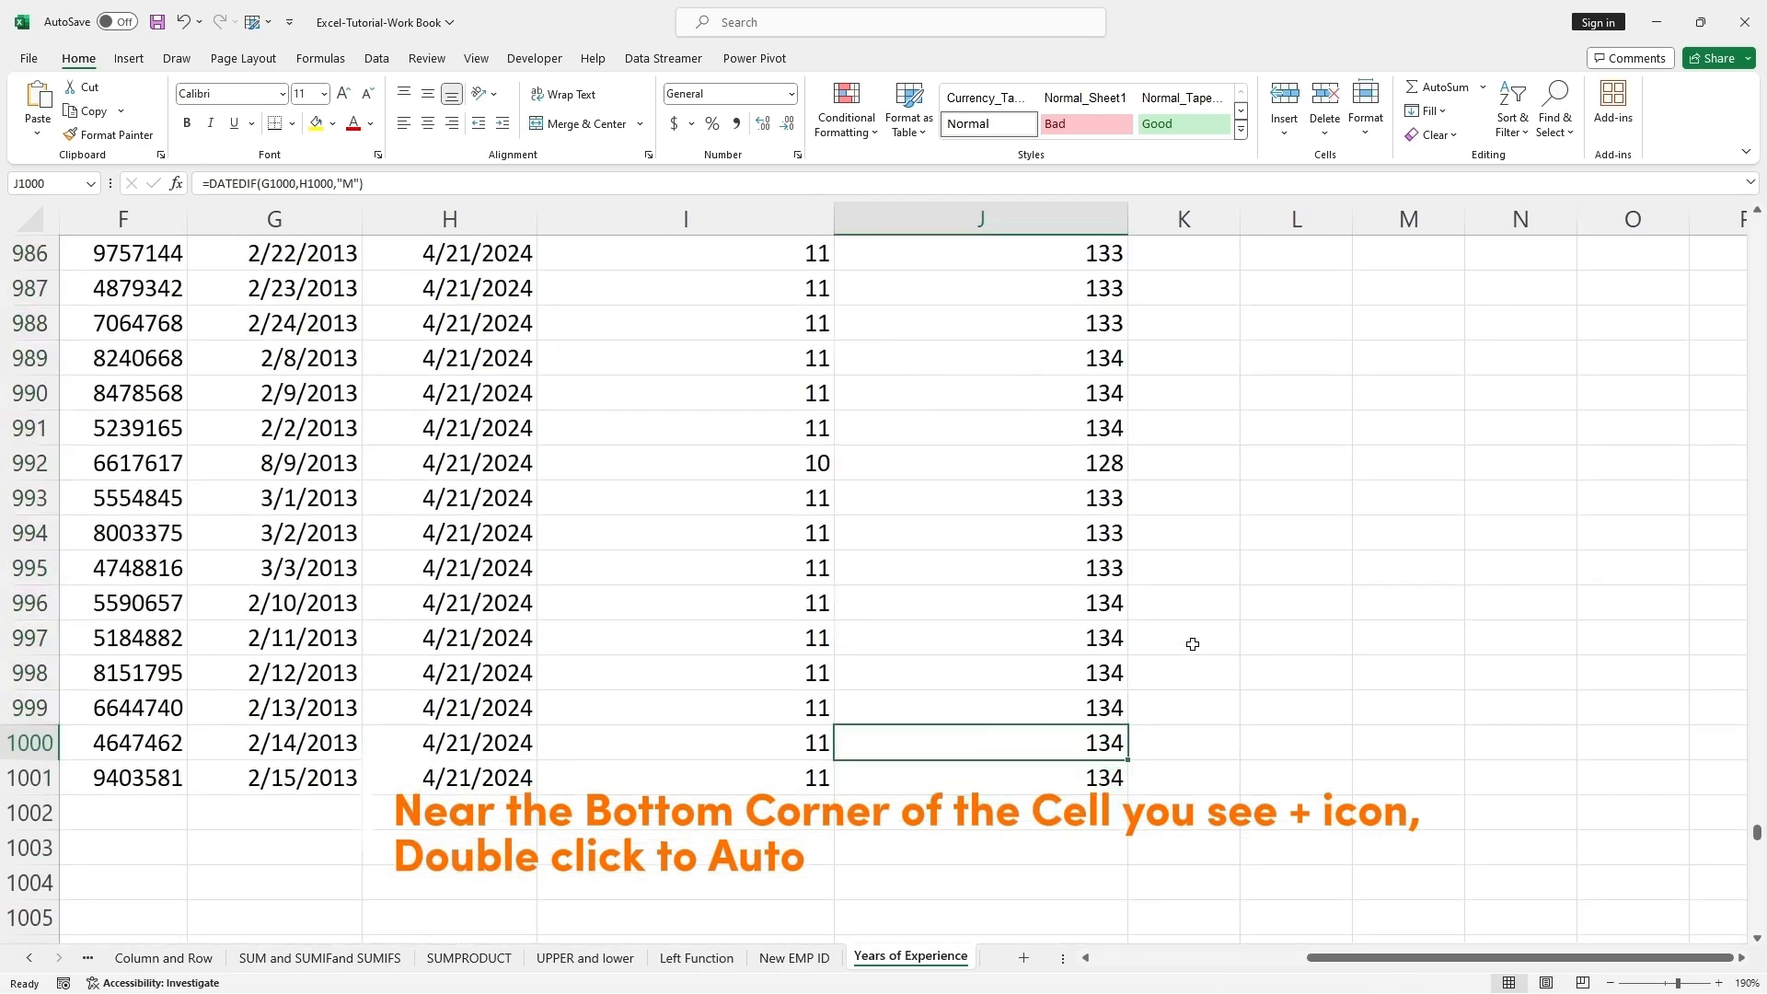
scroll(1192, 644, up, 20)
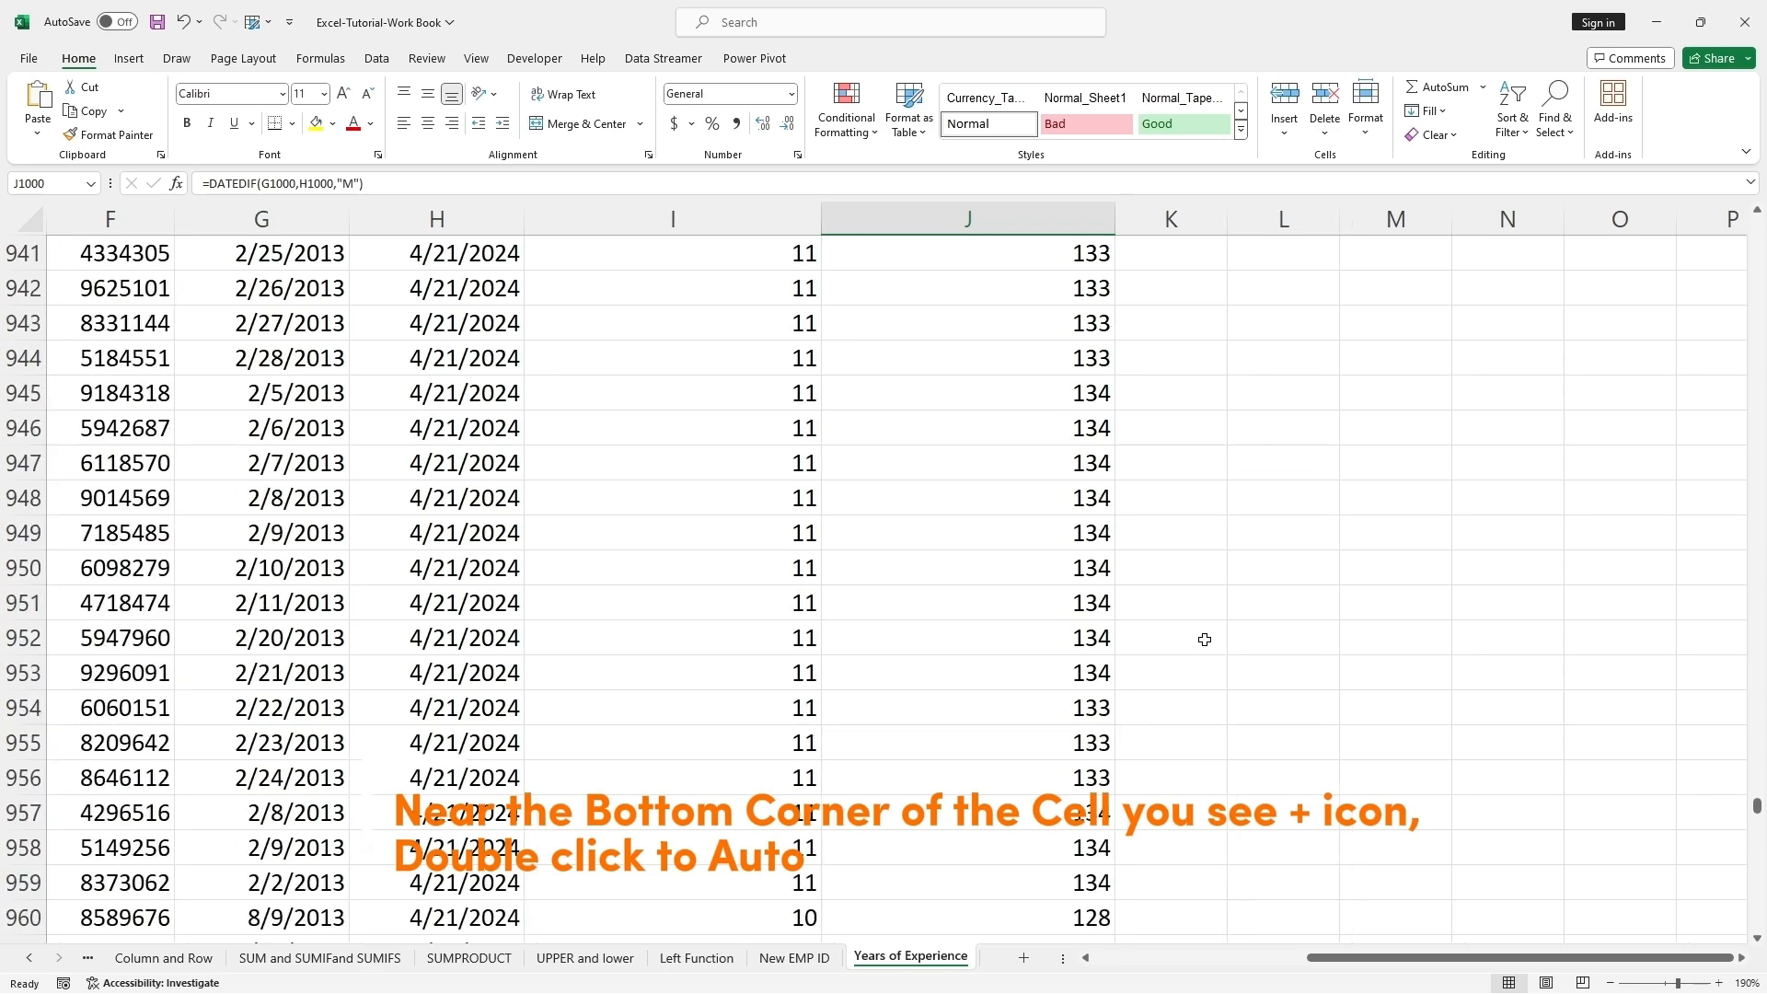
drag(1759, 793, 1748, 217)
Change the header in J1 to "No of Months of Experience"
click(771, 267)
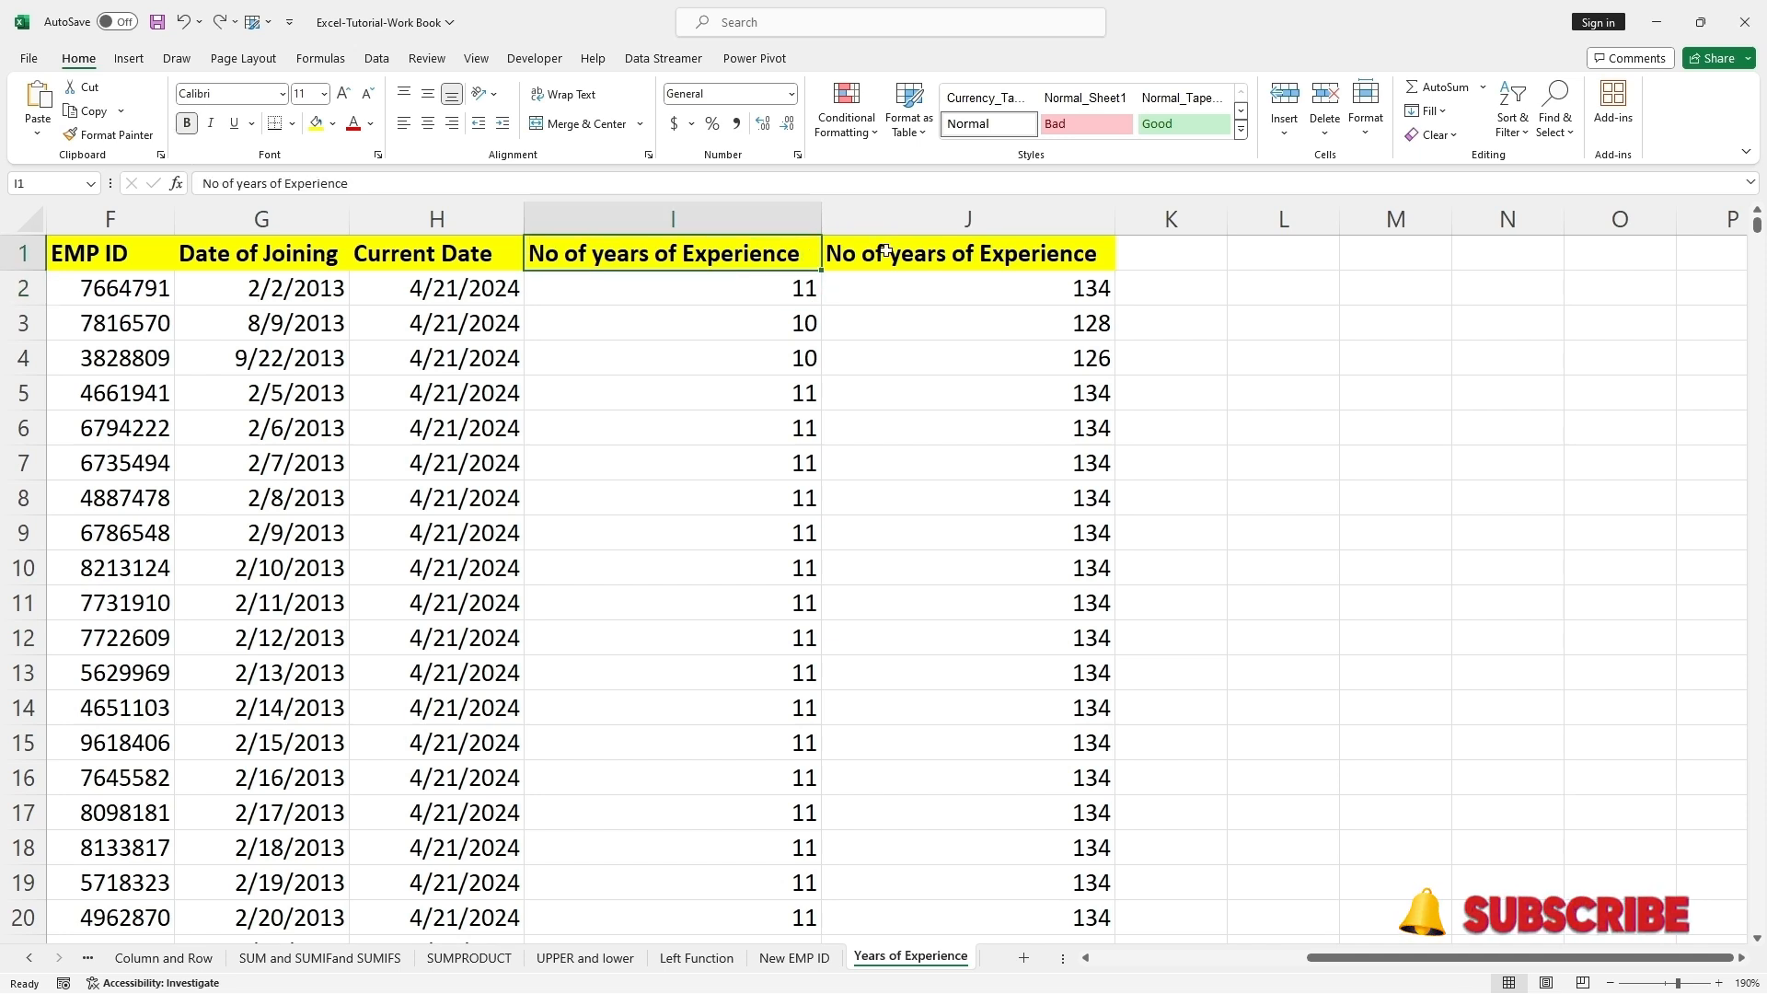
click(946, 252)
double_click(946, 251)
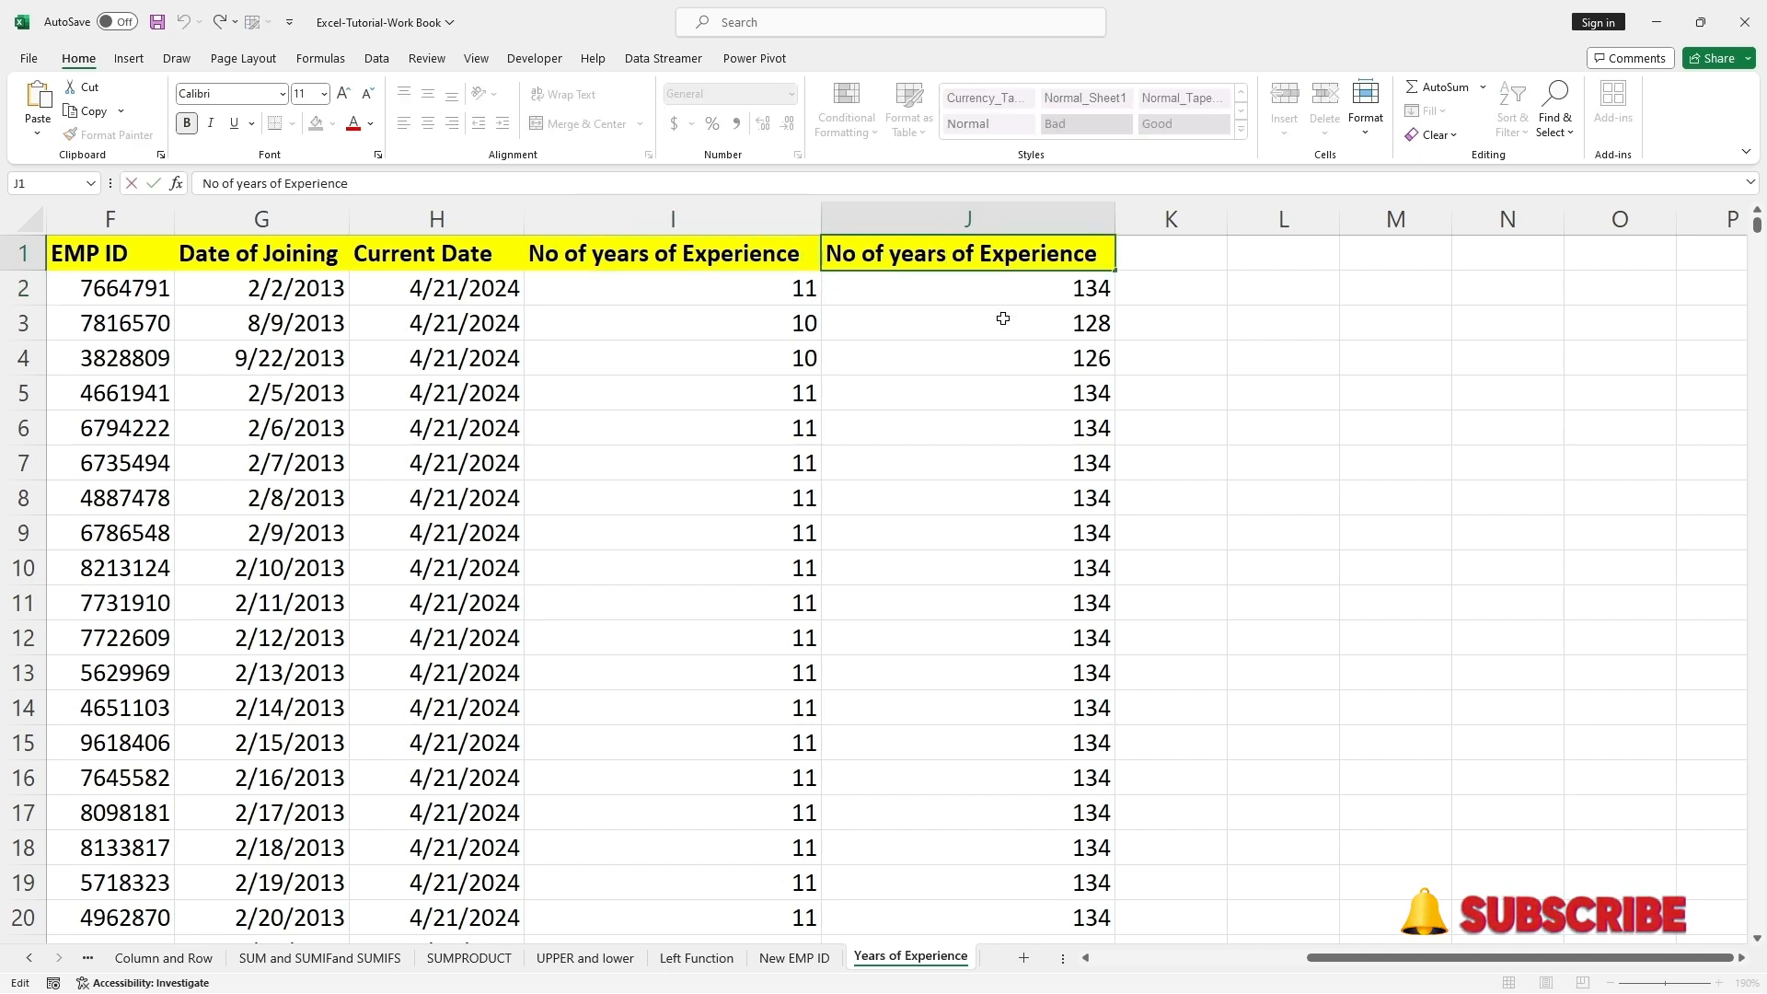
key(BackSpace)
key(BackSpace)
key(BackSpace)
key(BackSpace)
key(BackSpace)
text(Months)
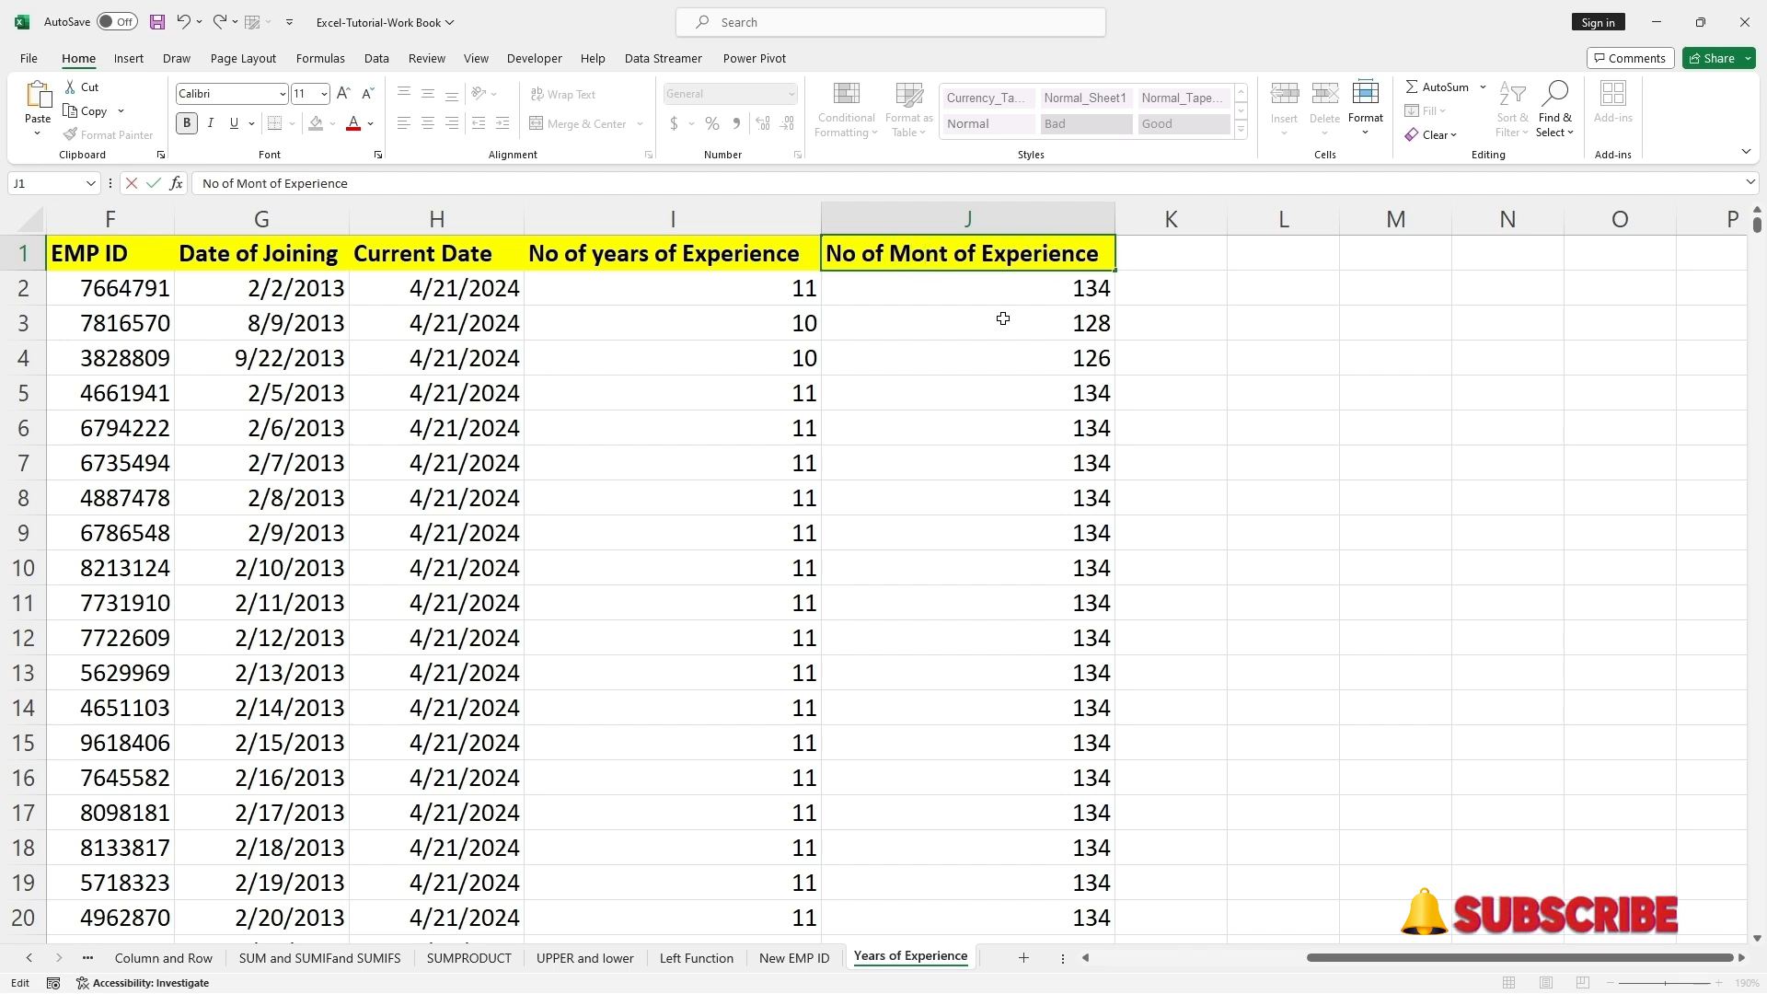
click(1003, 318)
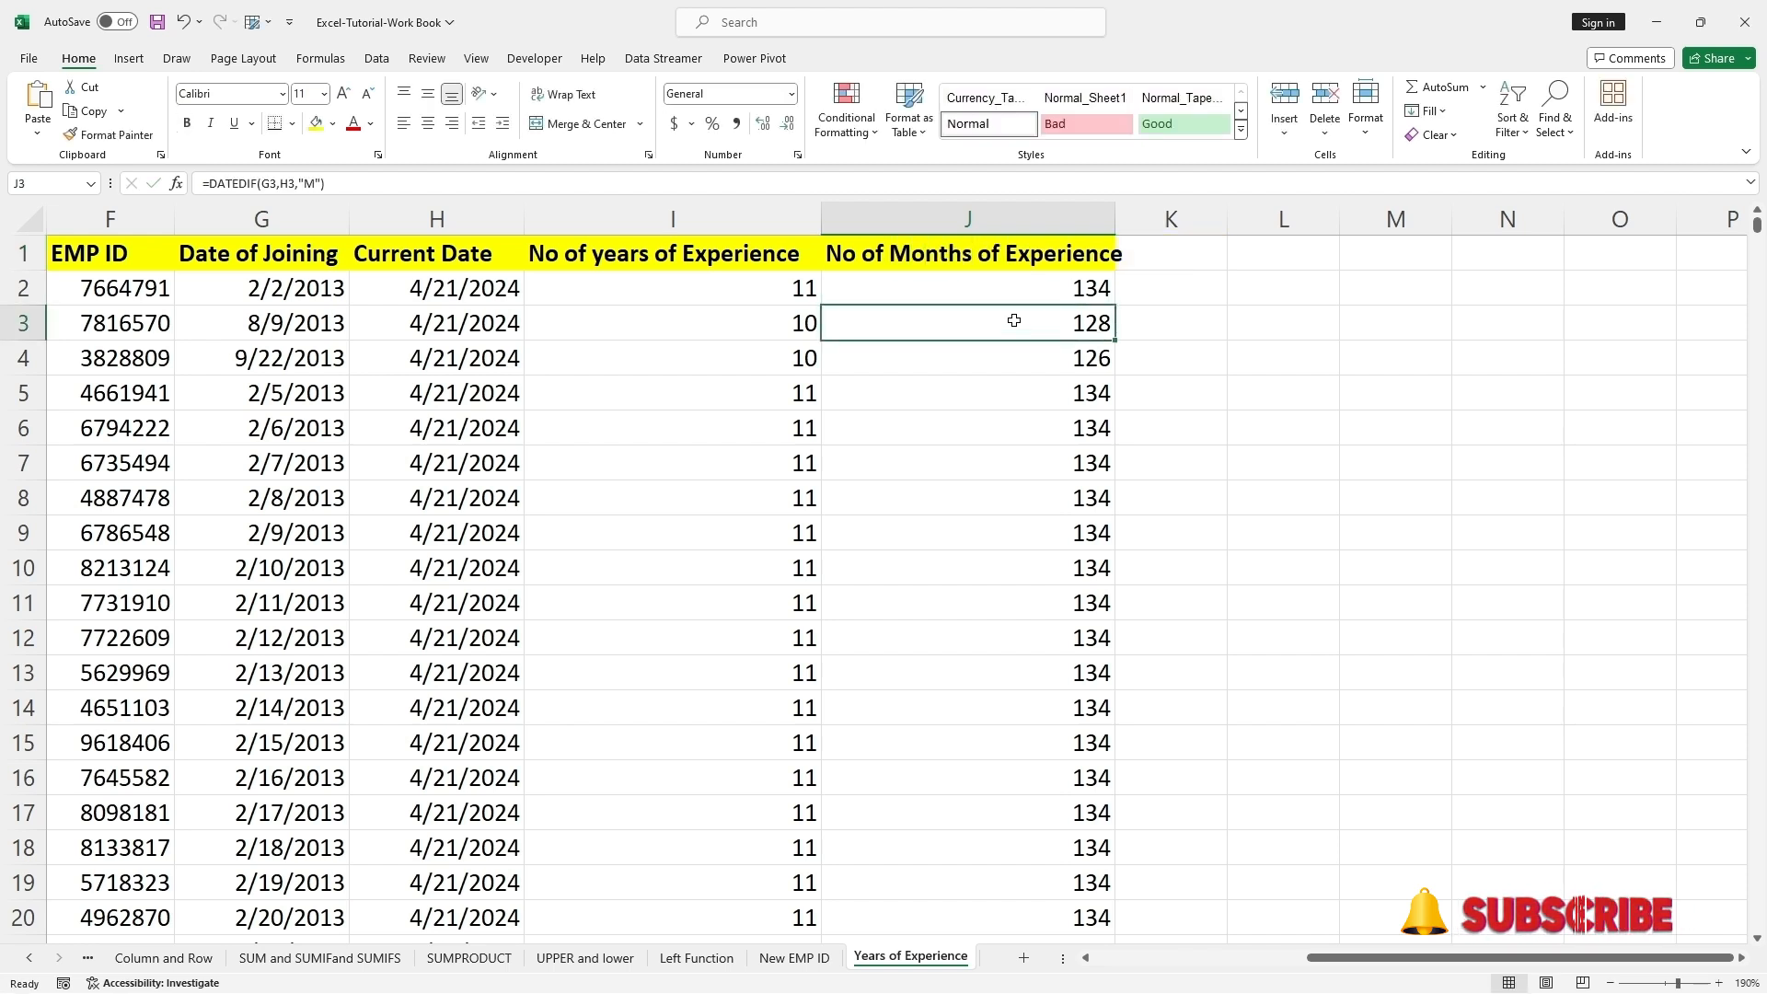